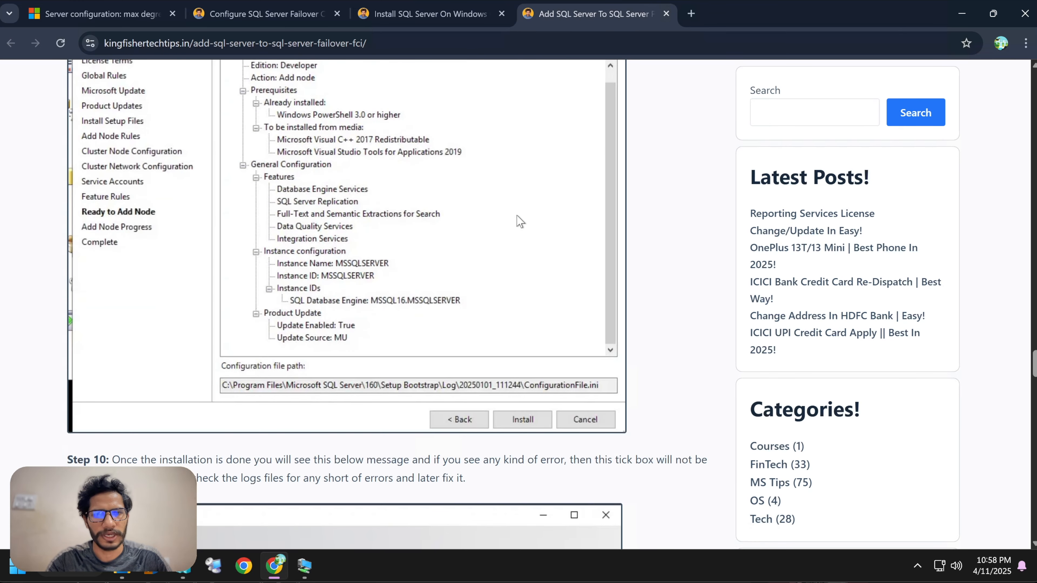
Scroll through the tutorial article's wizard screenshots and cluster diagram to review the add-node steps.
scroll(518, 221, "down", 12)
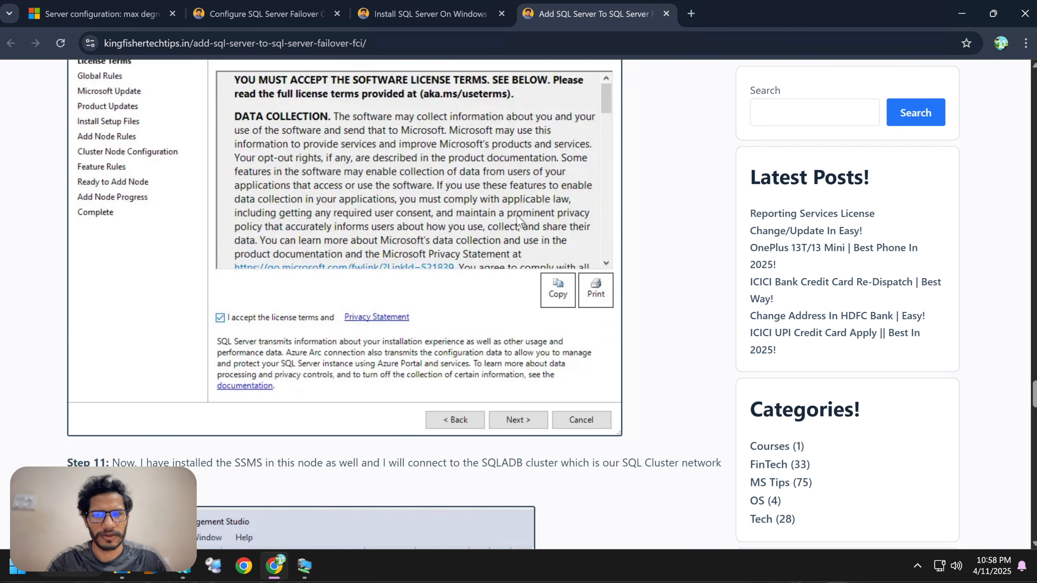
scroll(517, 220, "up", 5)
scroll(517, 221, "down", 15)
scroll(517, 220, "up", 8)
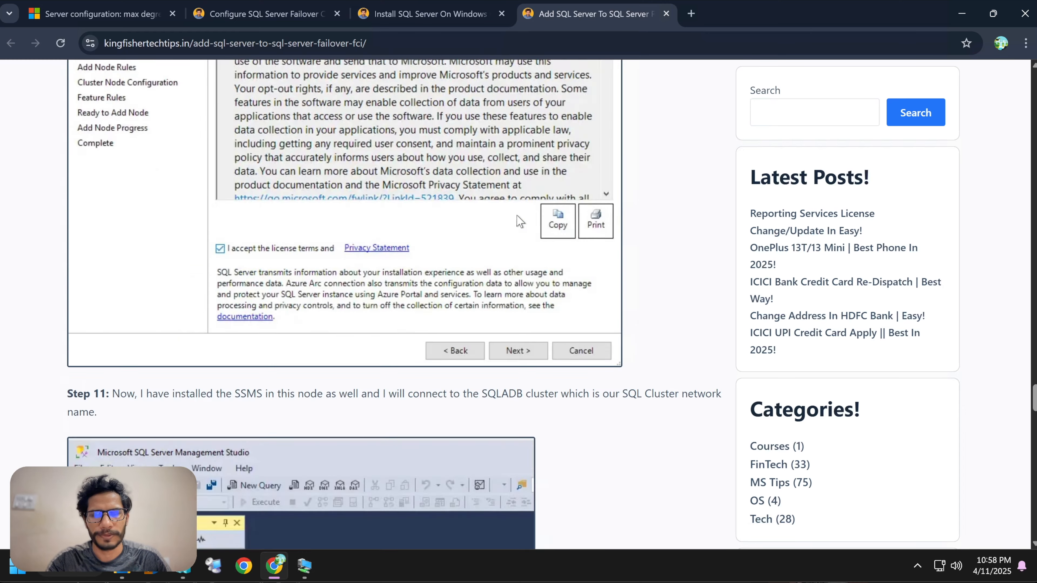
scroll(519, 221, "up", 10)
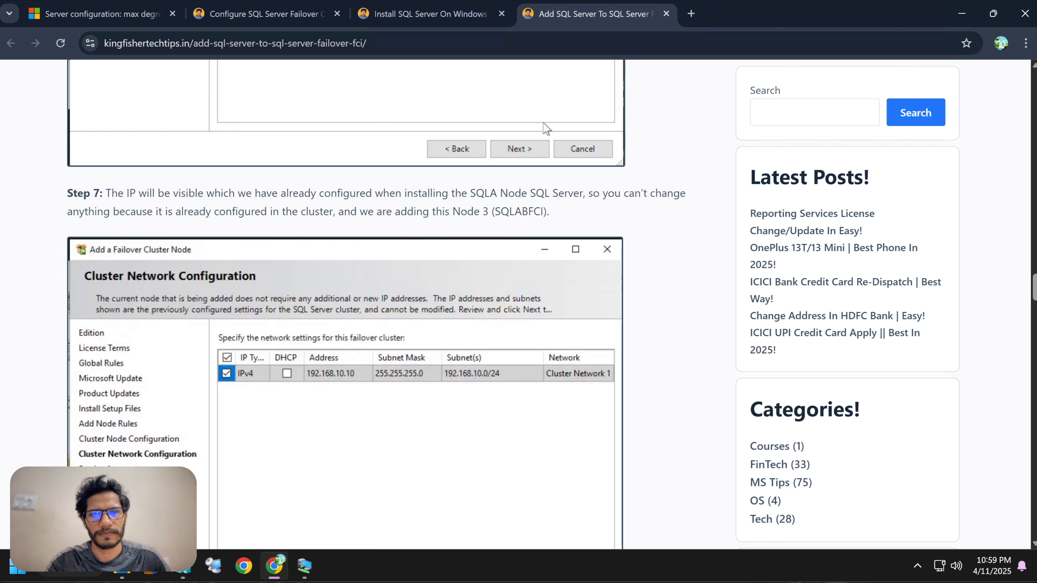
scroll(1029, 258, "down", 6)
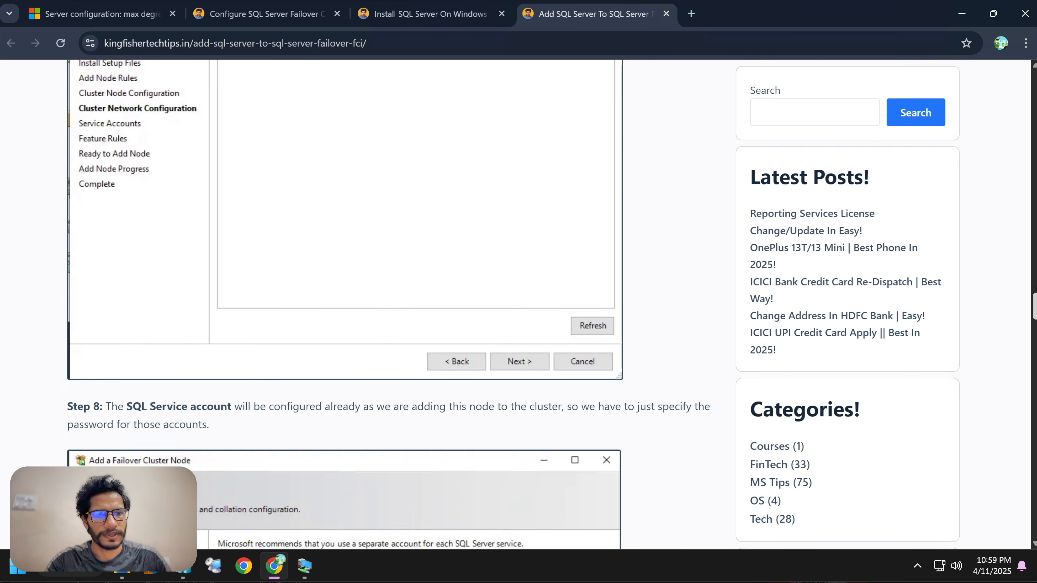
scroll(402, 453, "up", 20)
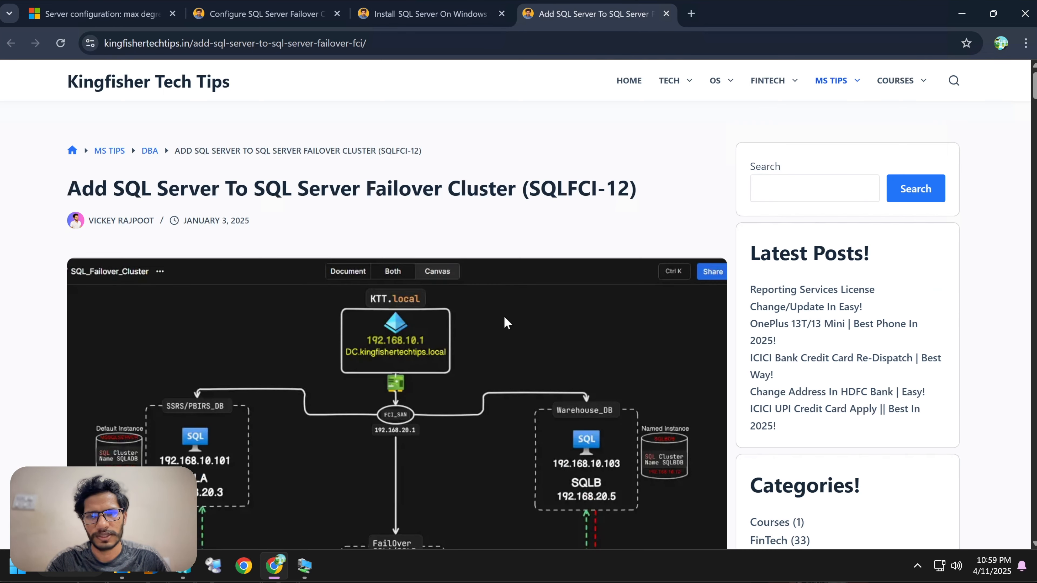
scroll(505, 318, "down", 3)
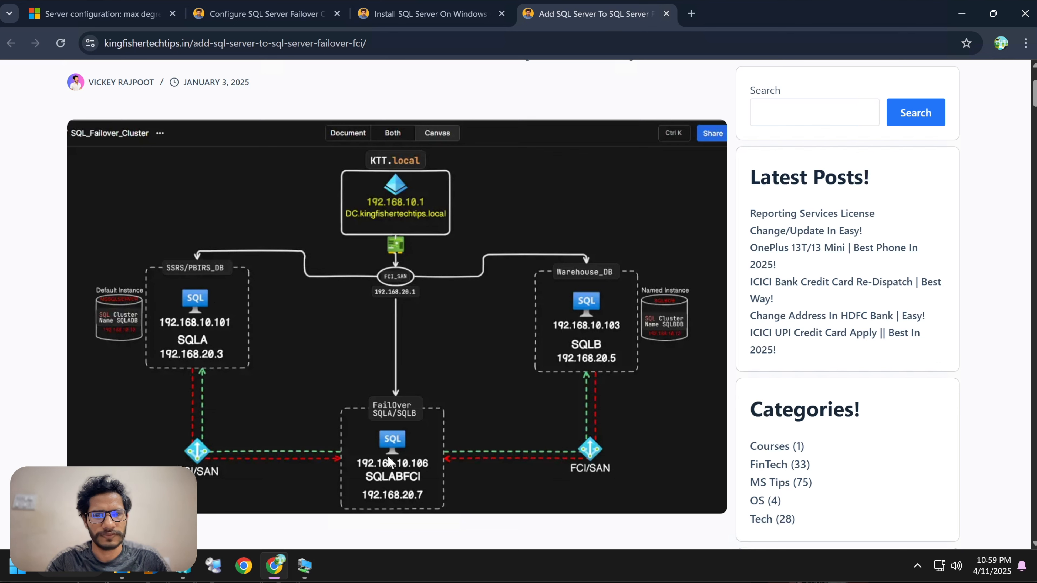
scroll(504, 377, "up", 2)
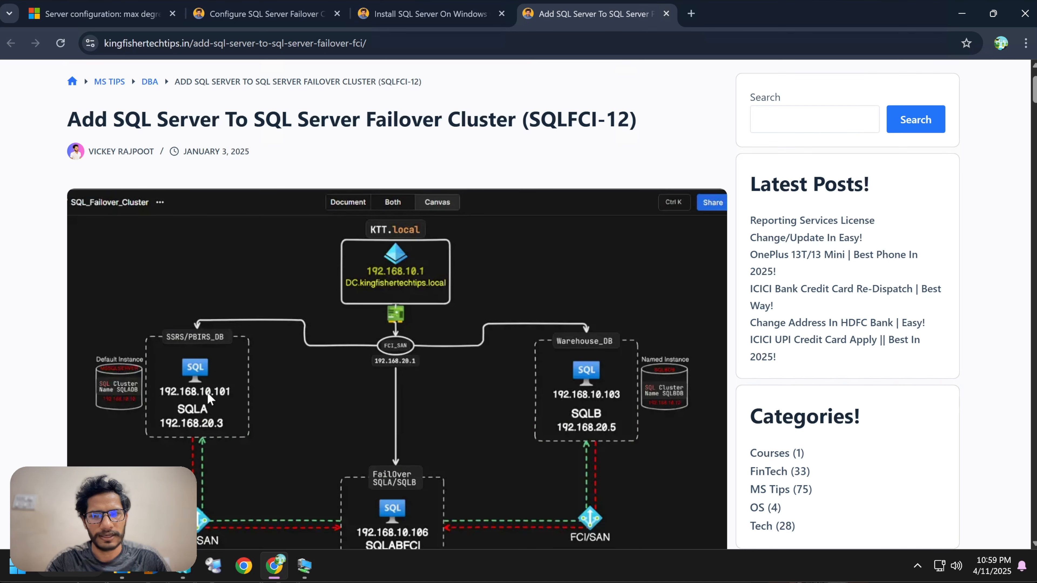
scroll(208, 393, "down", 3)
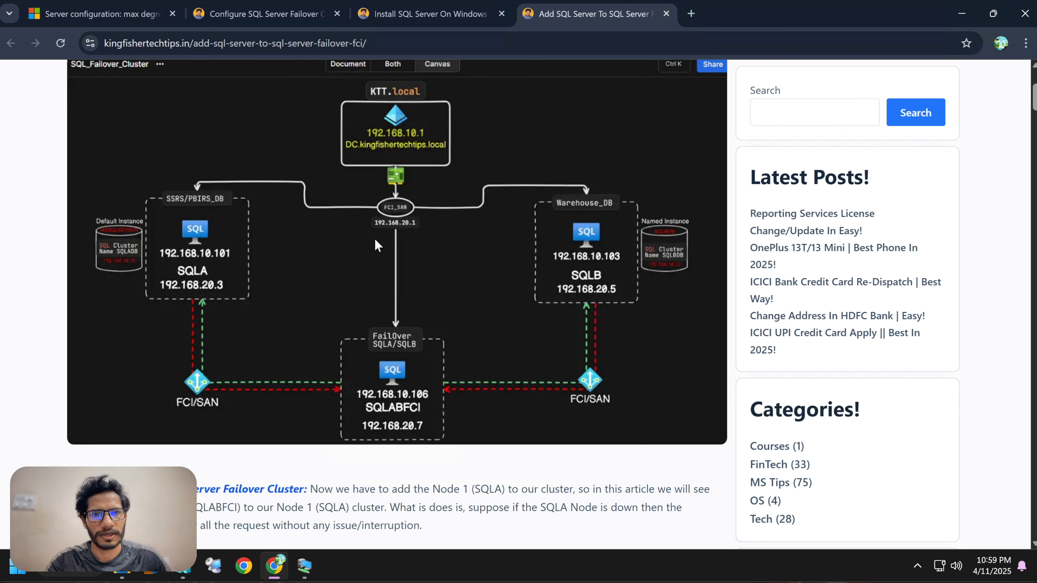
Switch from the browser to the SQLABFCI virtual machine connection window and maximize it.
left_click(962, 14)
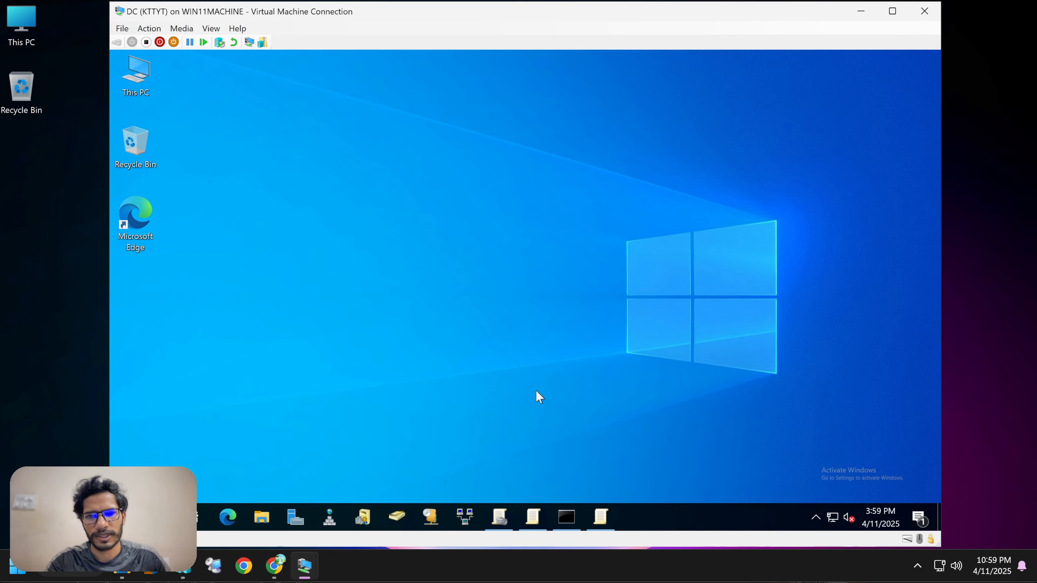
mouse_move(305, 565)
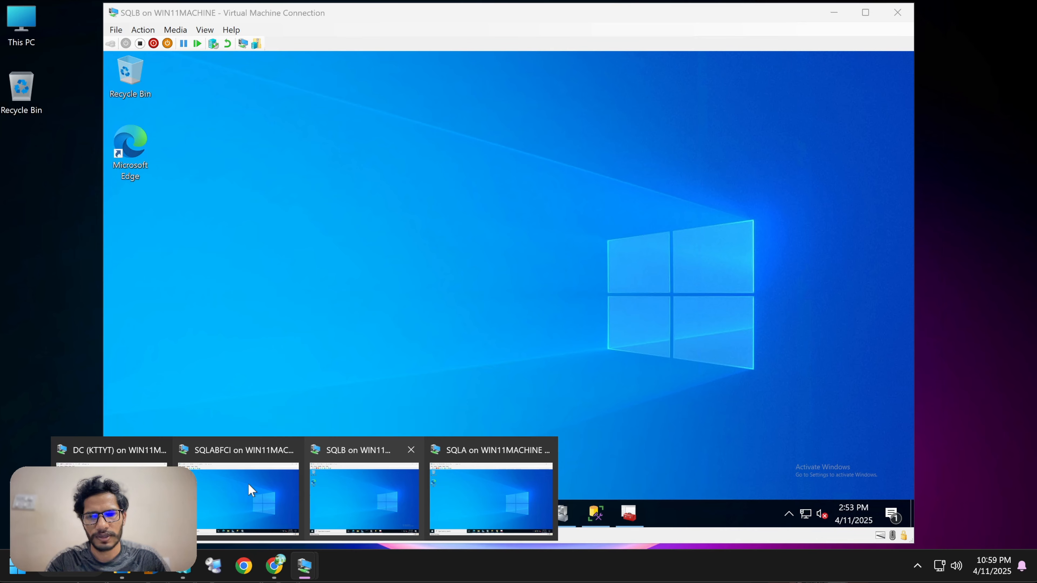
left_click(248, 484)
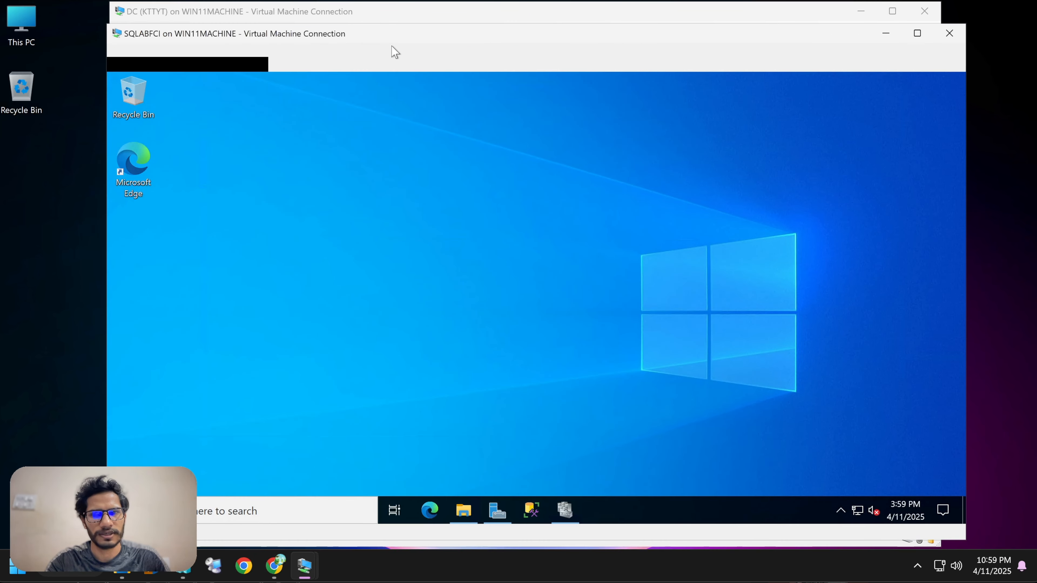
left_click(862, 16)
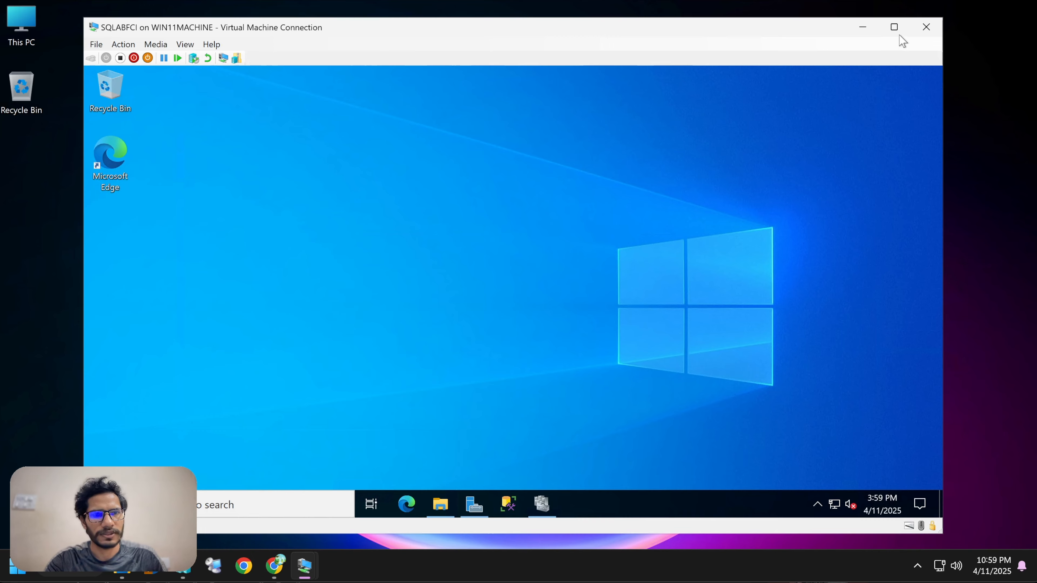
left_click(894, 27)
Refresh the desktop, open the DVD Drive (E:) SQLServer2022 in File Explorer and run setup.
right_click(405, 207)
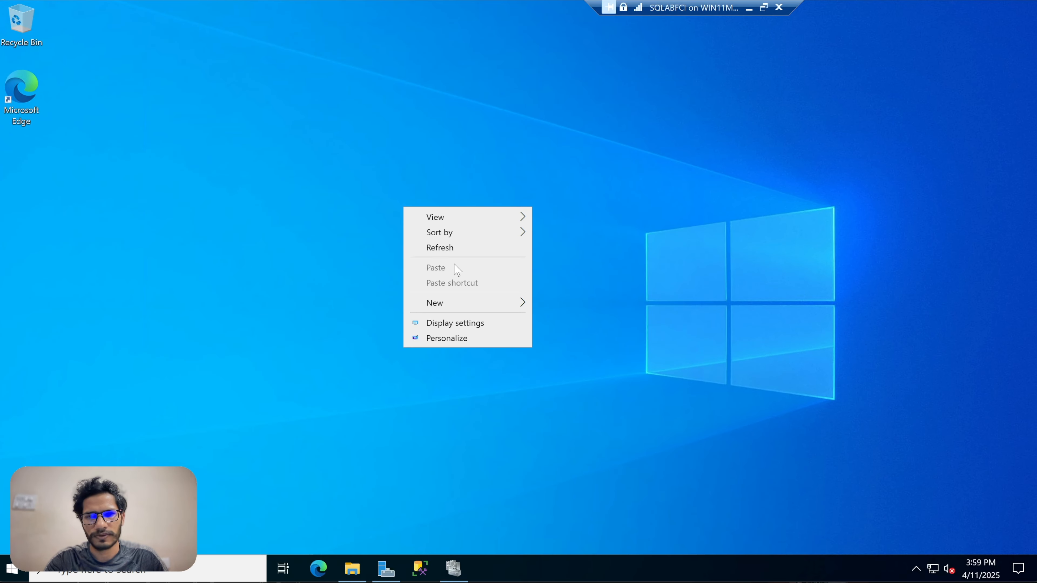
left_click(454, 249)
left_click(351, 566)
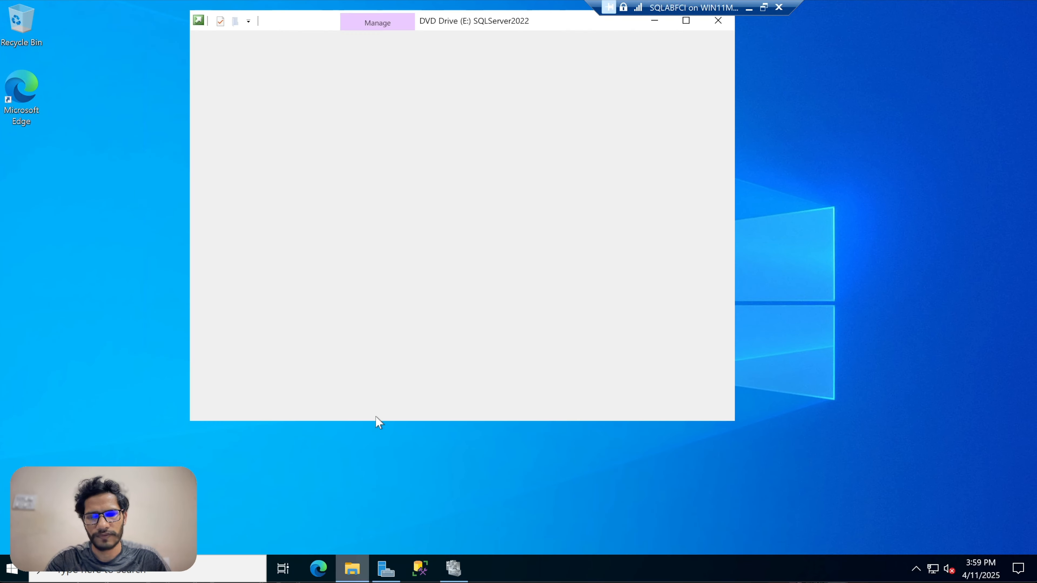
left_click_drag(465, 24, 461, 78)
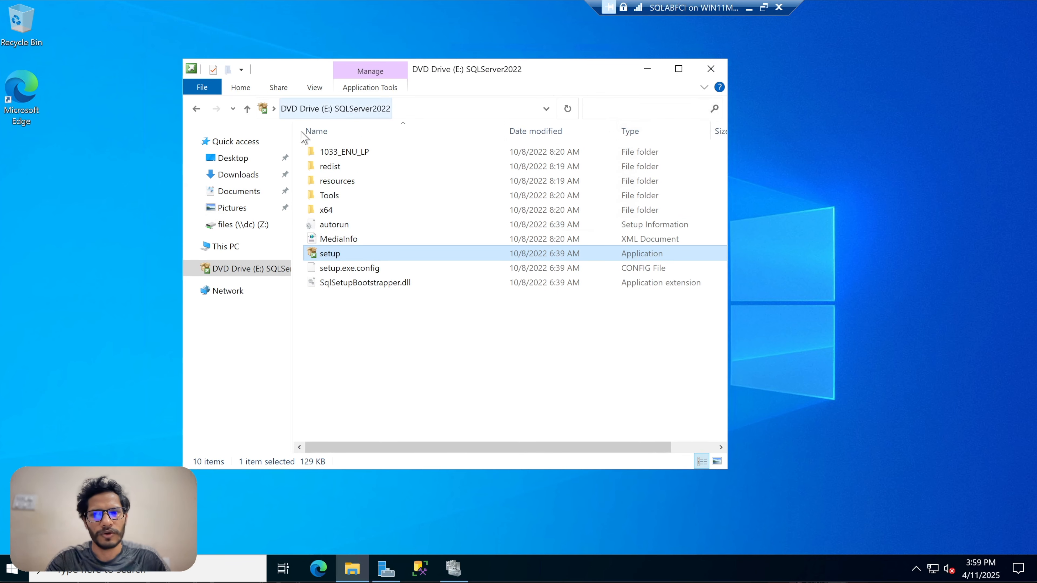
double_click(351, 255)
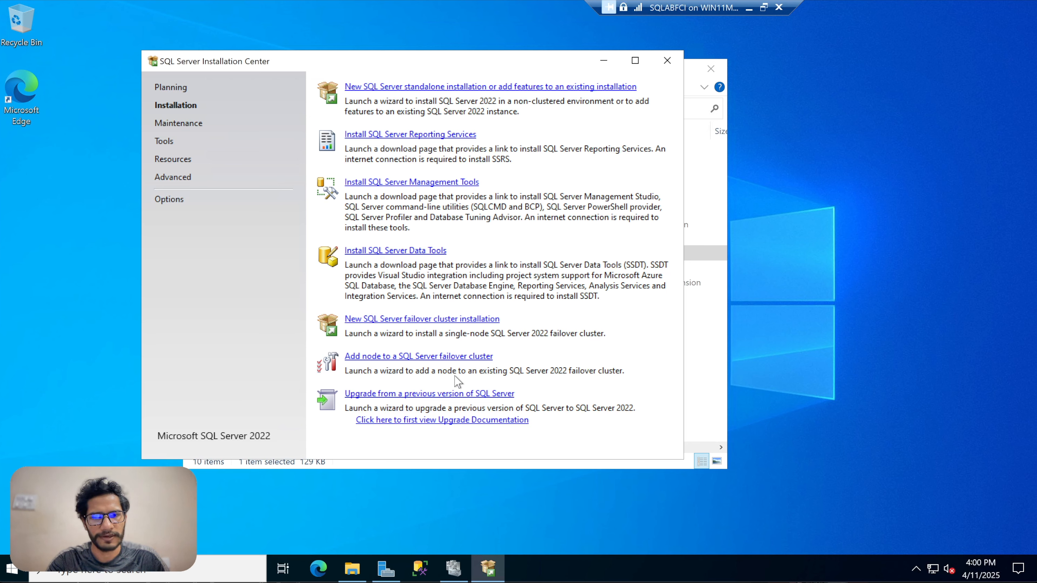
Launch the Add node to a SQL Server failover cluster wizard and bring it to the front.
left_click(434, 359)
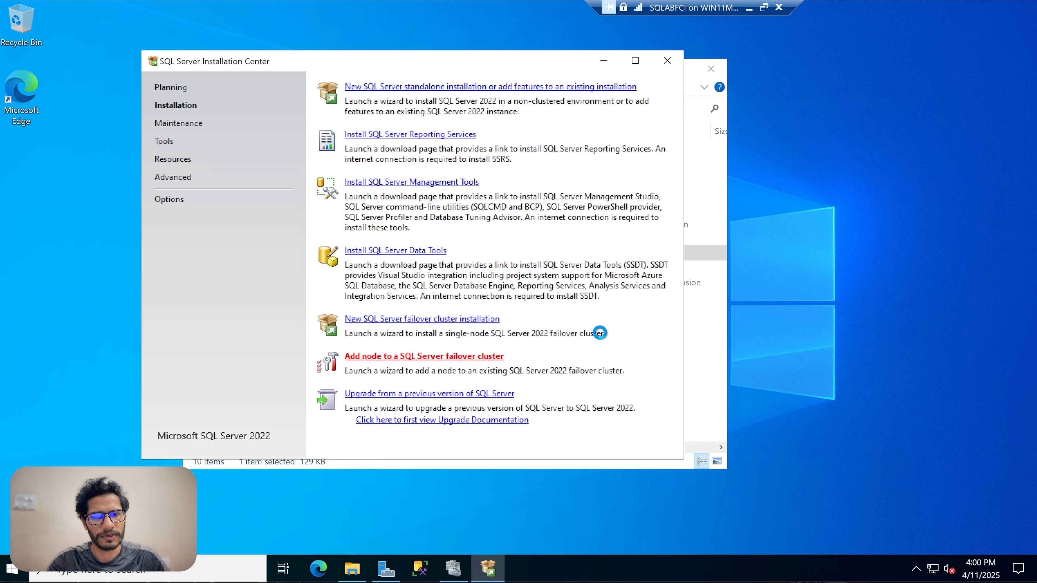
left_click(692, 71)
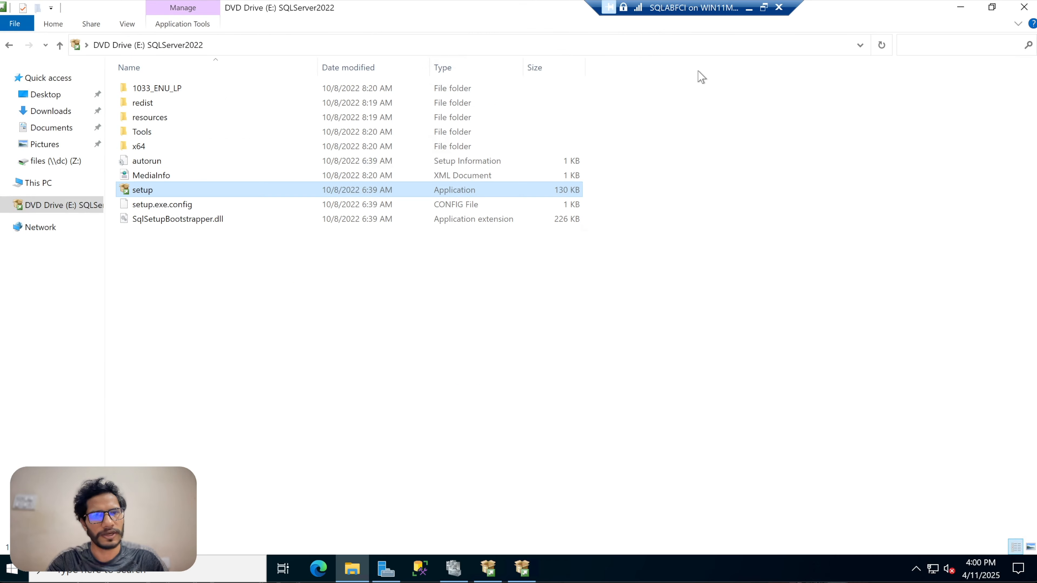
left_click(960, 7)
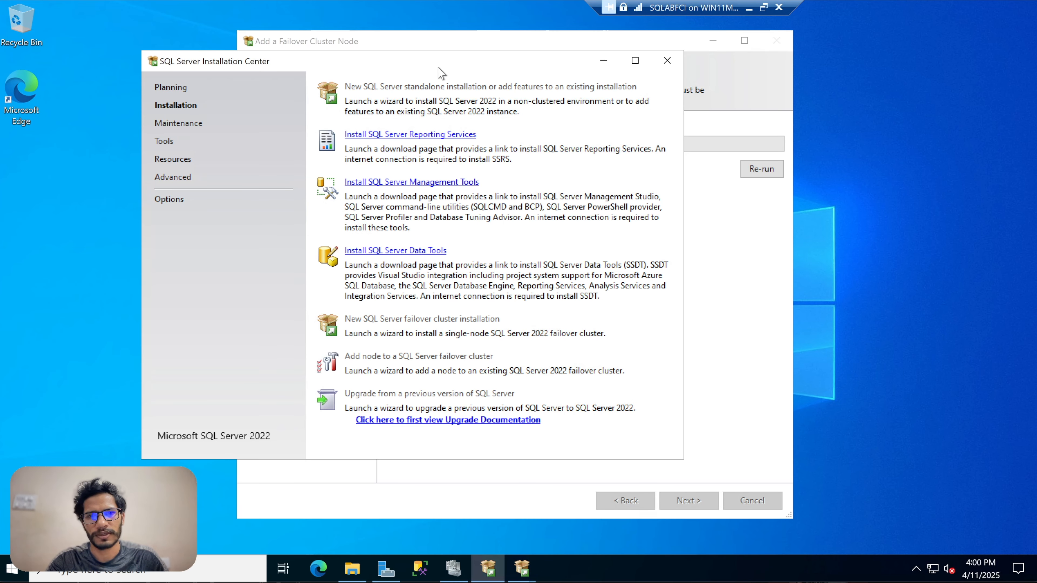
left_click_drag(437, 67, 375, 57)
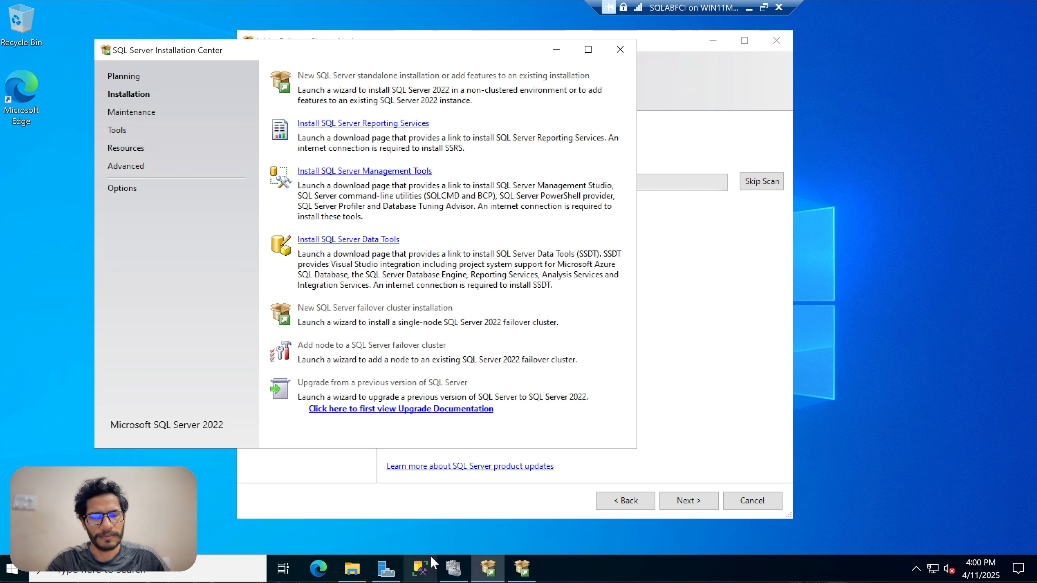
left_click(672, 136)
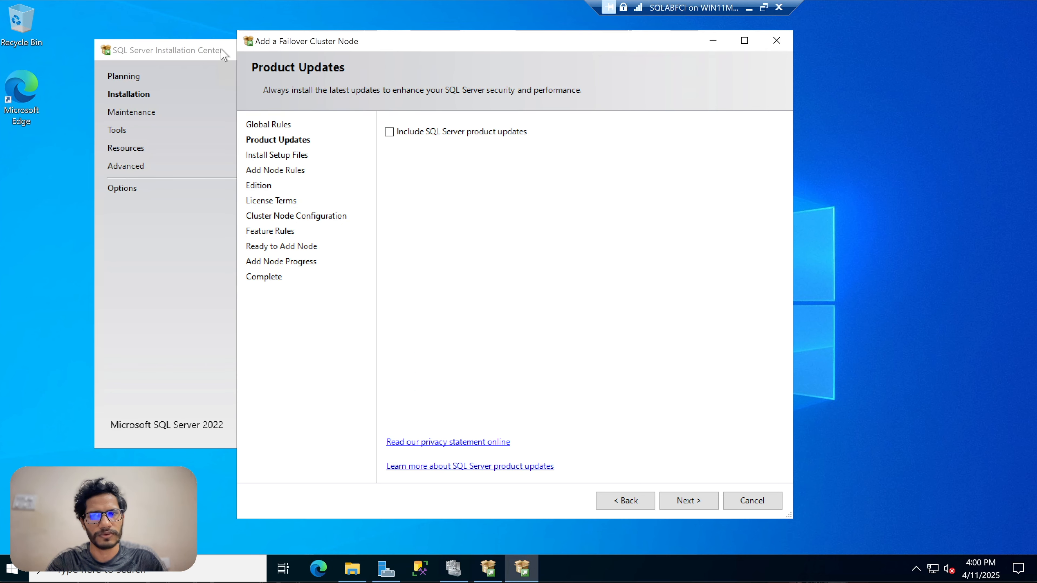
left_click_drag(219, 50, 198, 45)
left_click(686, 194)
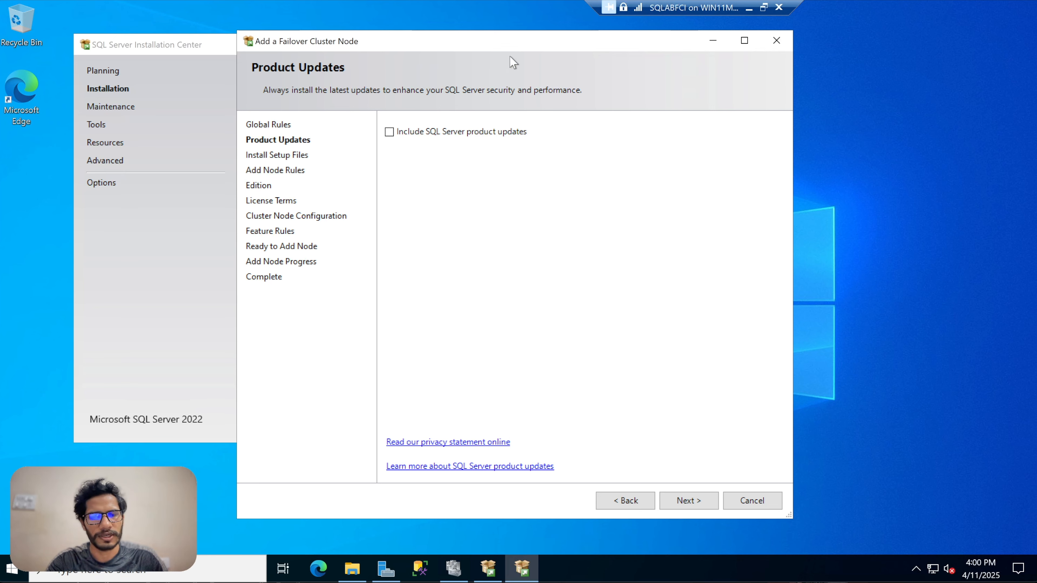
Include SQL Server product updates, review the Add Node Rules results, and continue.
left_click(389, 132)
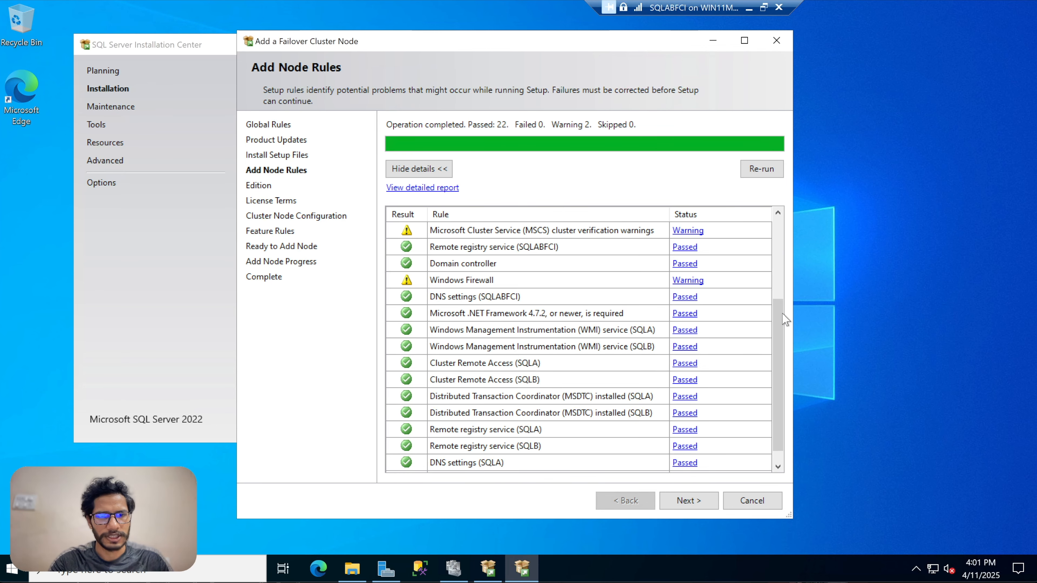
scroll(782, 313, "up", 3)
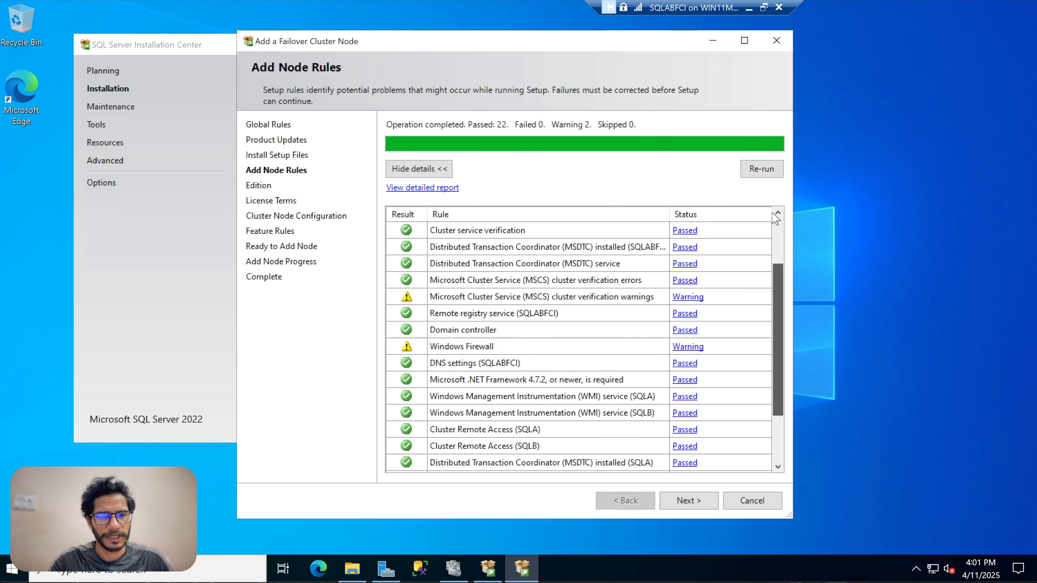
scroll(774, 345, "down", 4)
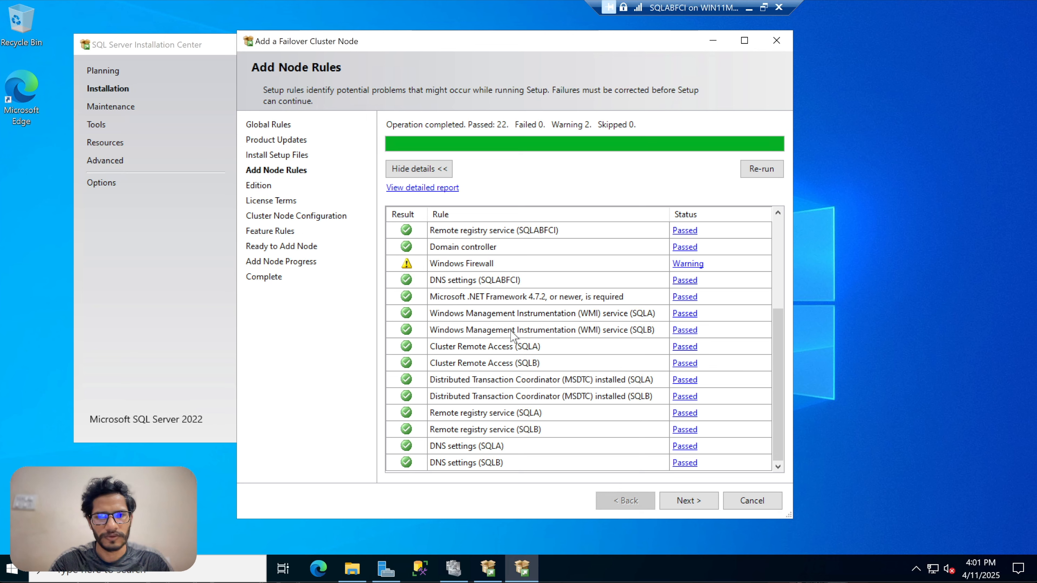
left_click_drag(782, 344, 767, 221)
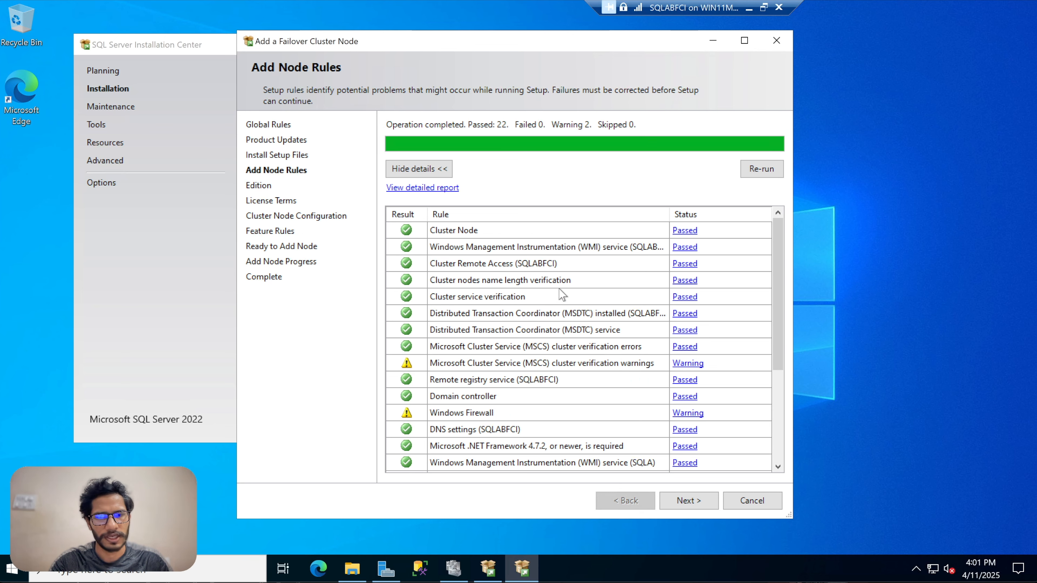
left_click(686, 499)
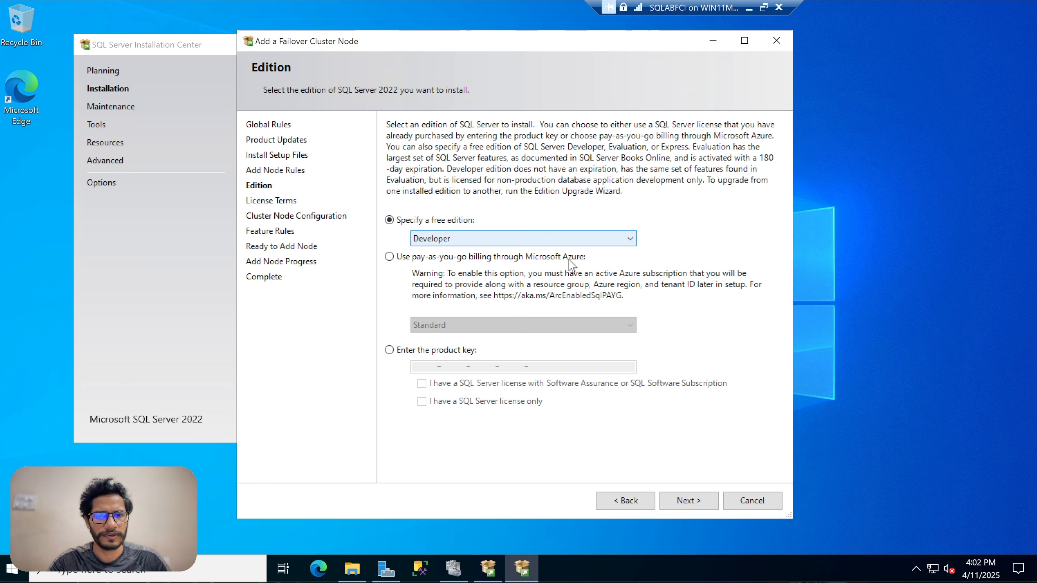
Keep the Developer free edition, accept the license terms and move on to cluster node configuration.
left_click(680, 499)
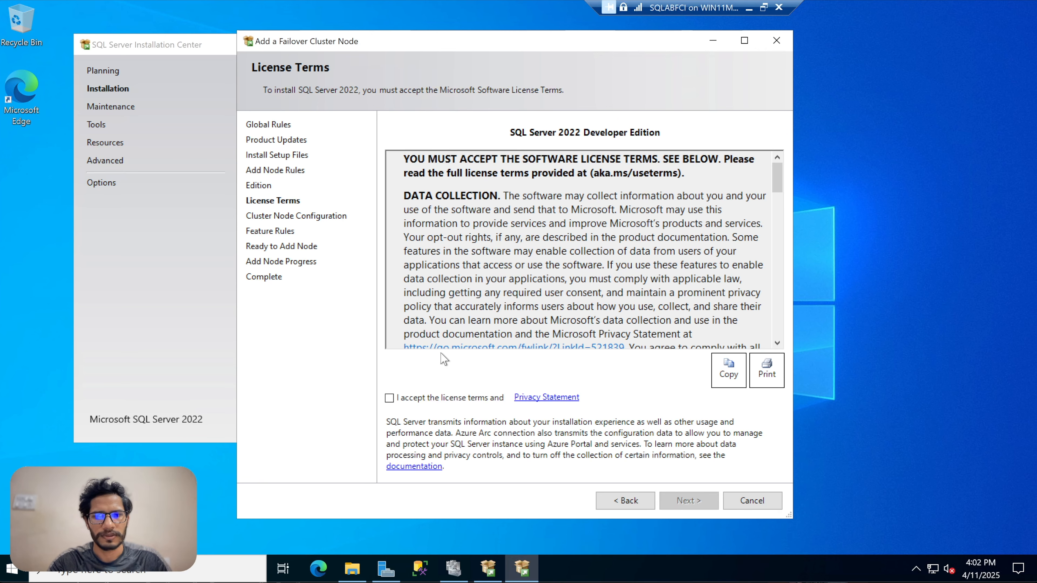
left_click(429, 397)
left_click(687, 499)
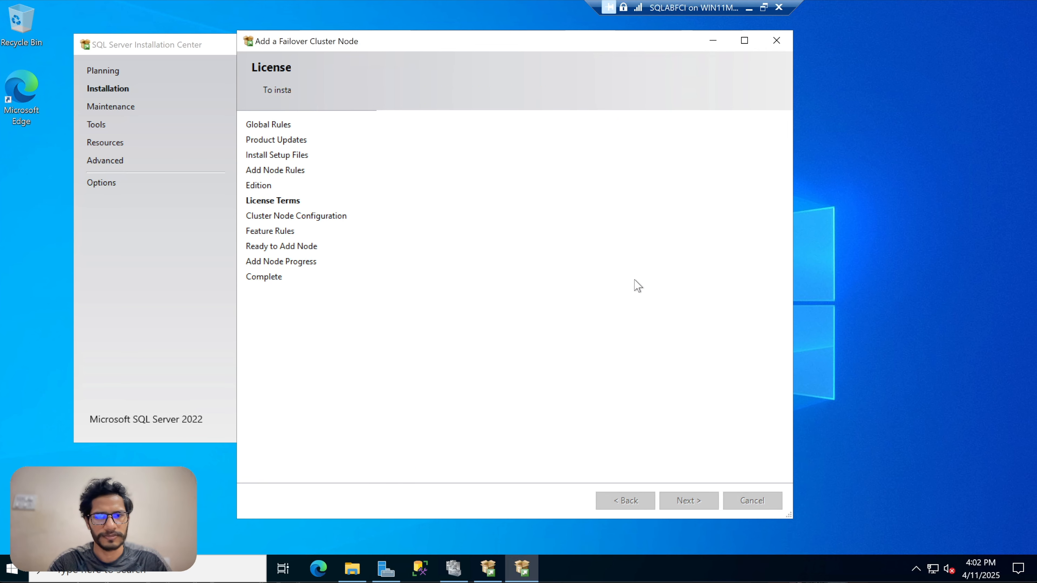
Choose MSSQLSERVER as the SQL Server instance name the node joins and check its cluster entries.
left_click(537, 149)
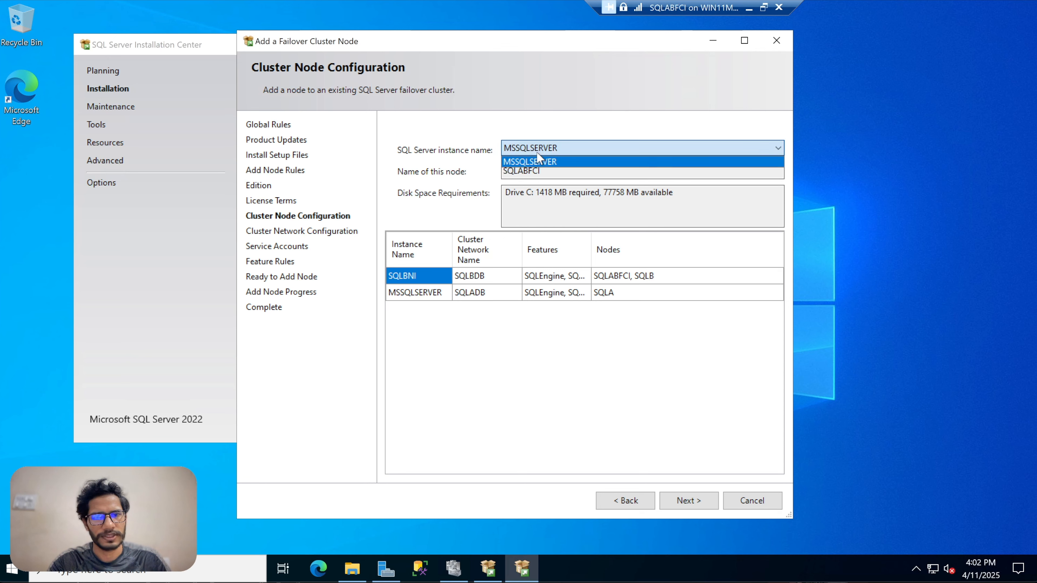
left_click(563, 160)
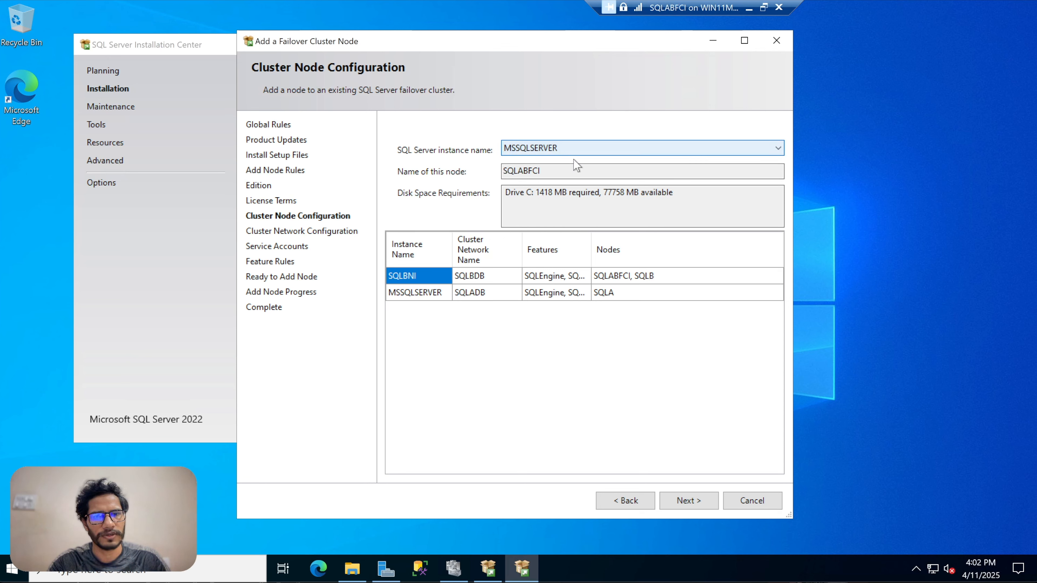
left_click(431, 292)
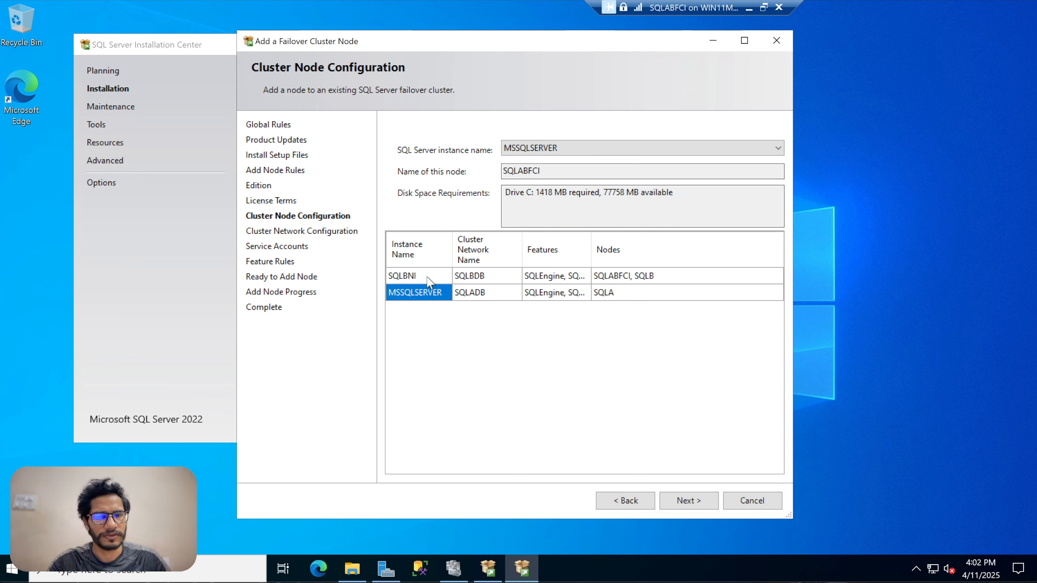
left_click(427, 277)
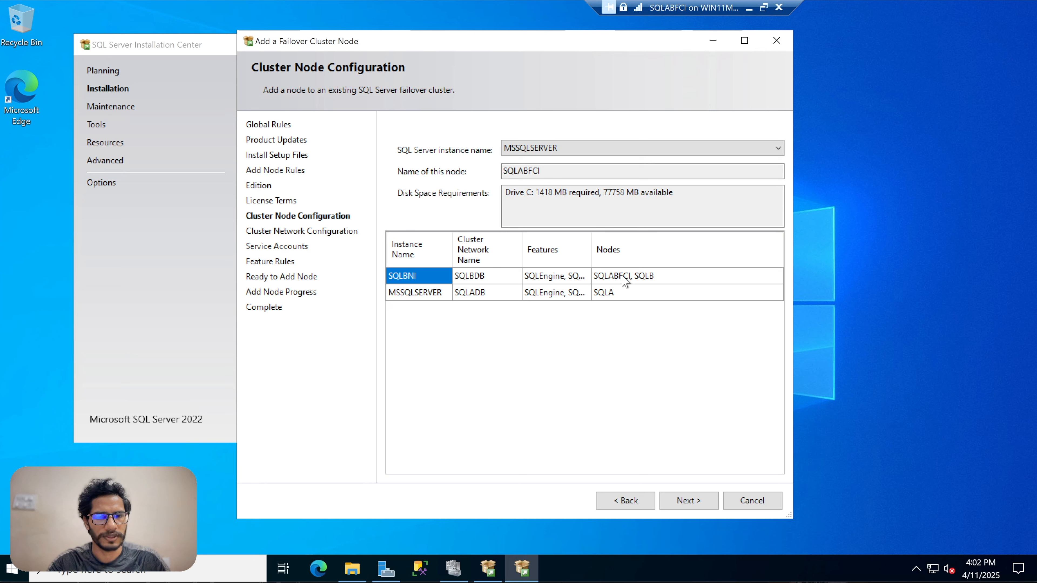
left_click(434, 297)
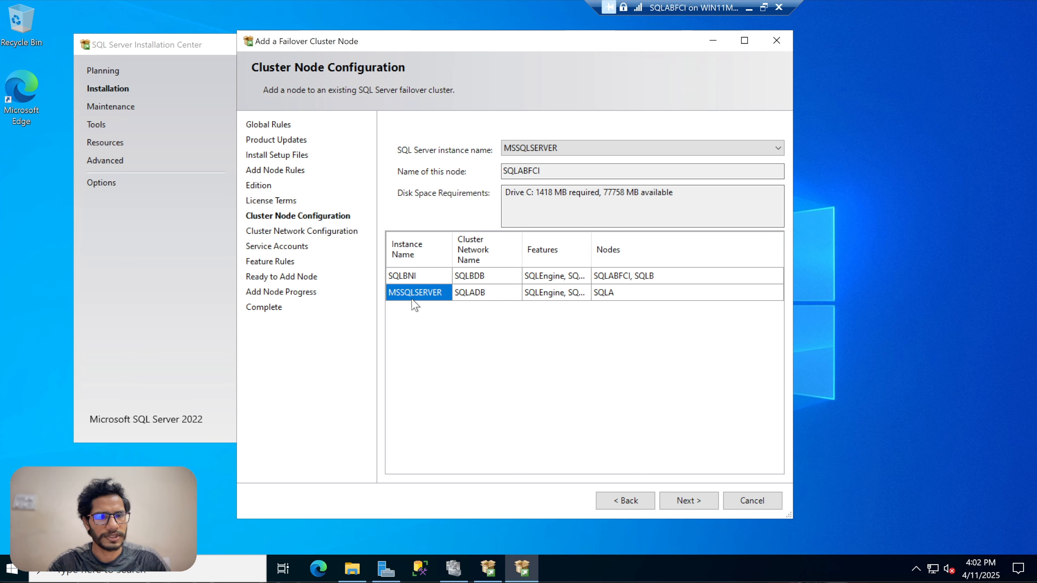
left_click(562, 147)
left_click(570, 148)
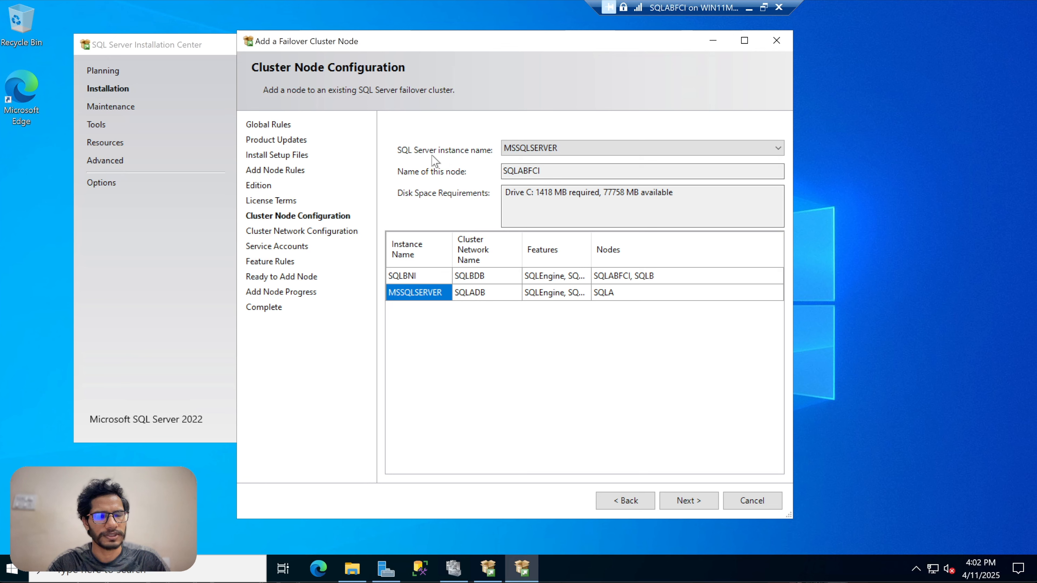
Review the node name and the existing cluster instances, network names and nodes, then continue.
left_click(576, 144)
left_click(564, 94)
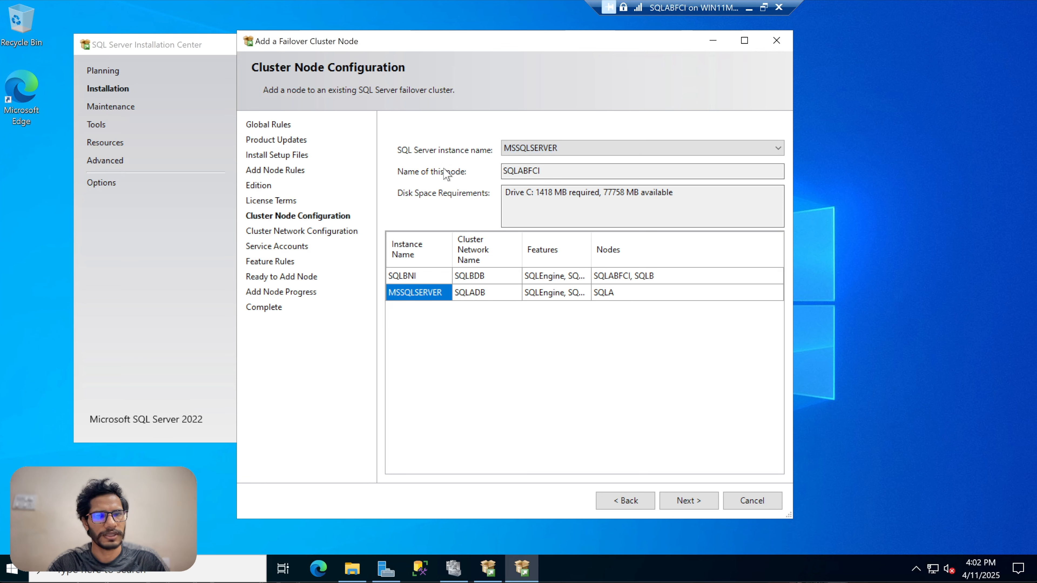
left_click_drag(546, 170, 502, 172)
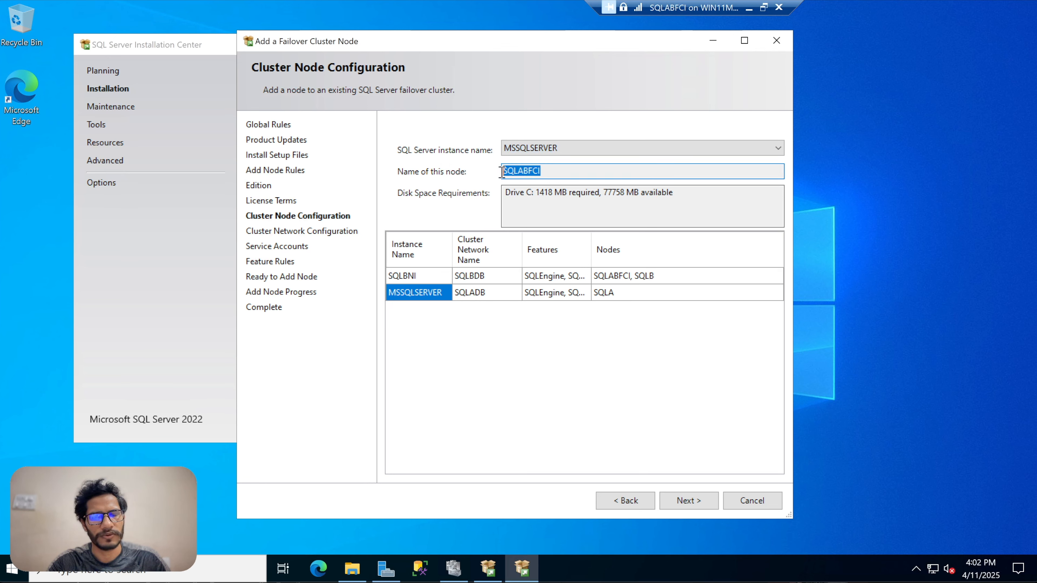
left_click(546, 171)
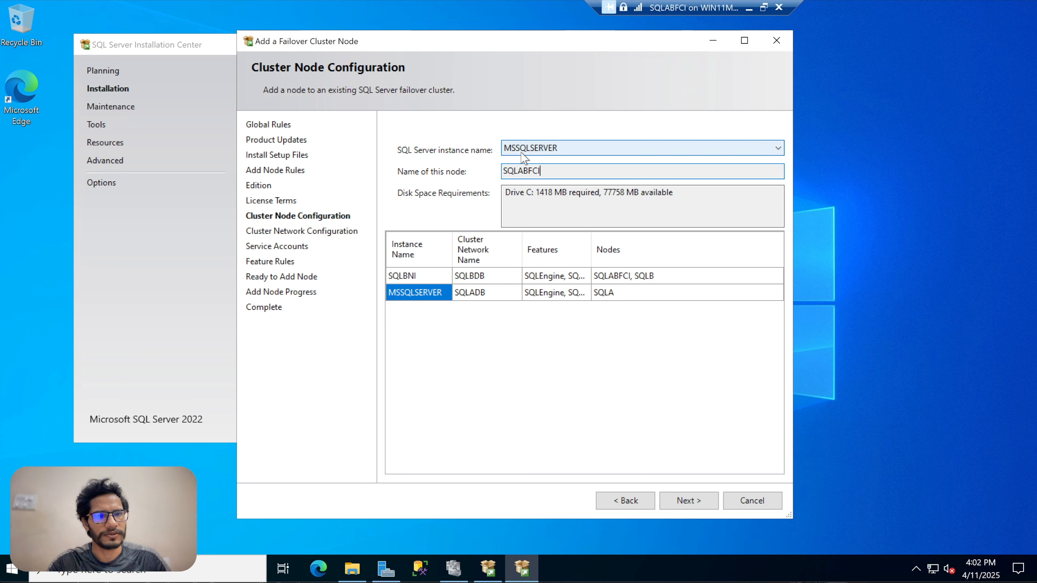
left_click(559, 148)
left_click(565, 147)
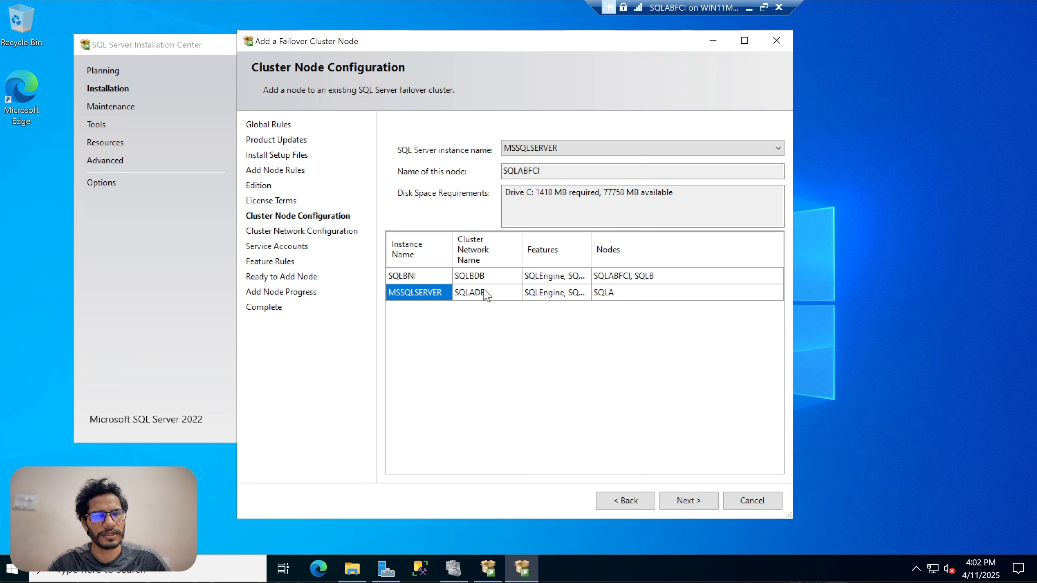
left_click(476, 292)
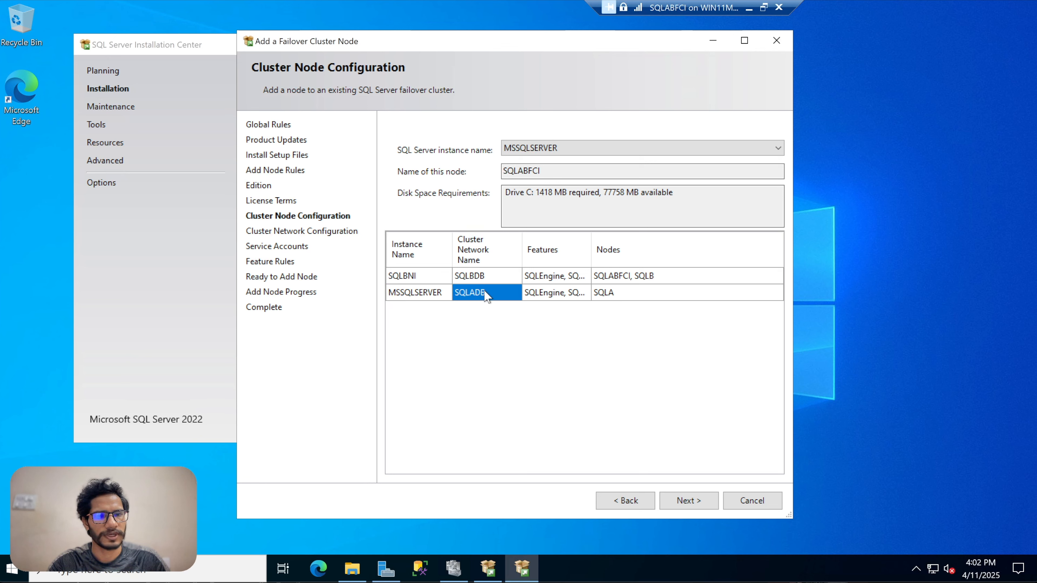
left_click(492, 278)
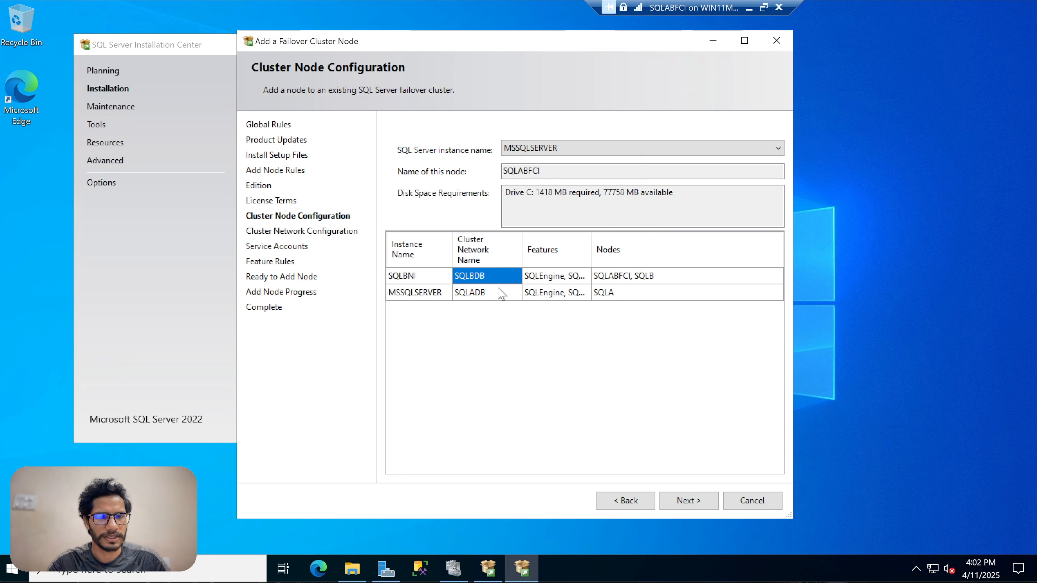
left_click(475, 294)
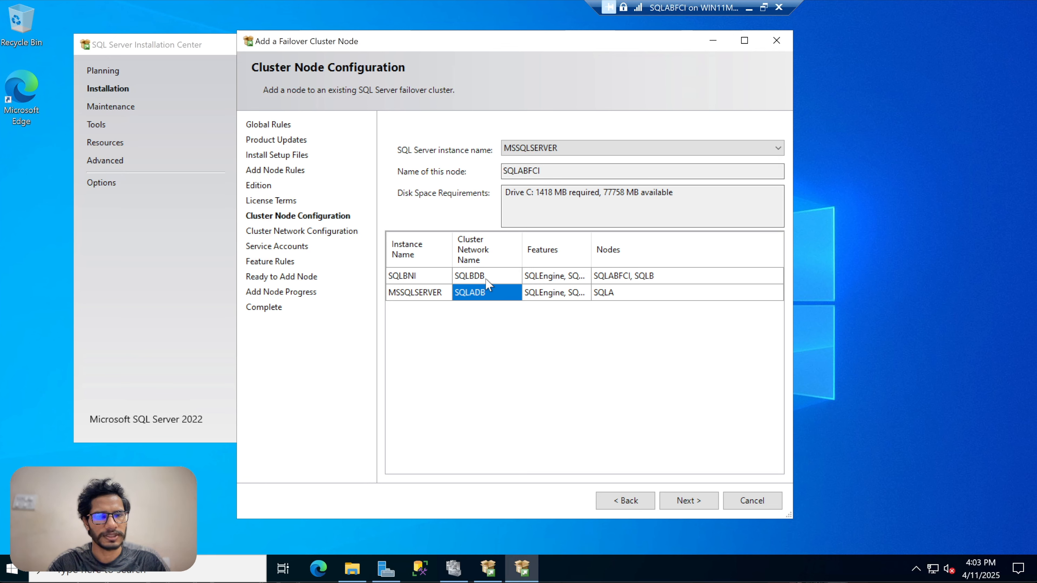
left_click(481, 253)
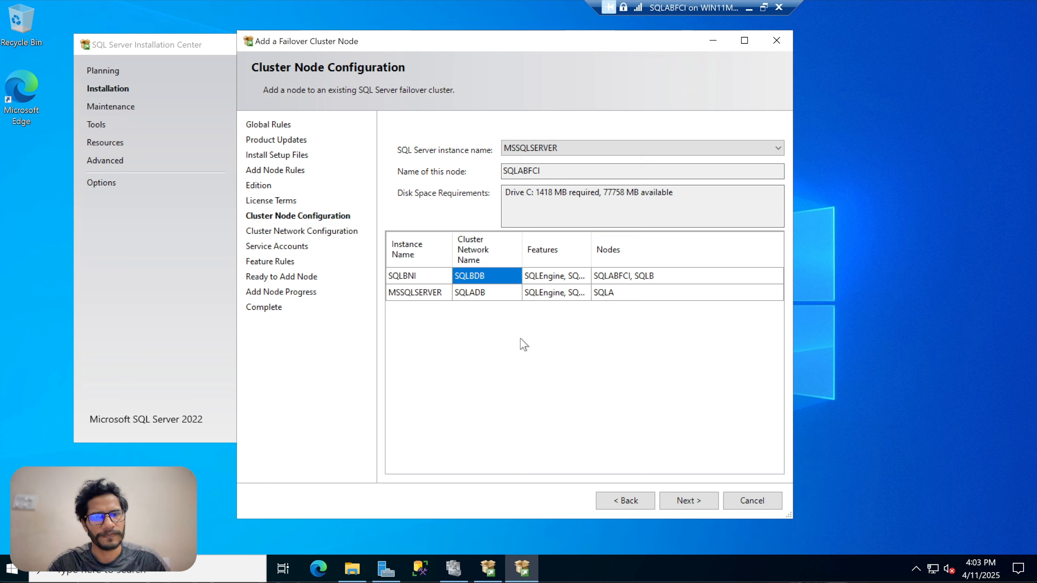
left_click(541, 147)
left_click(554, 107)
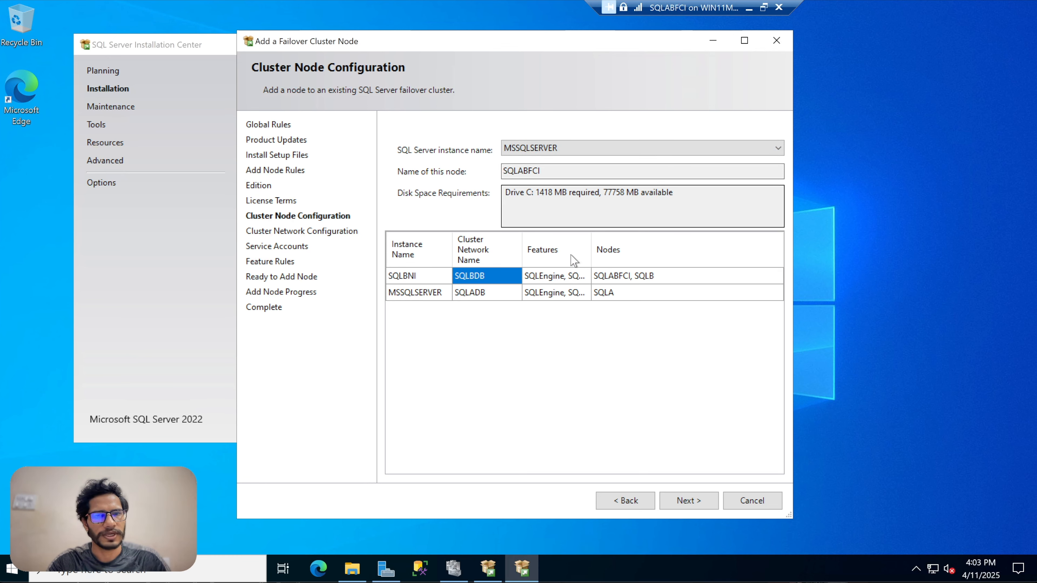
left_click(697, 502)
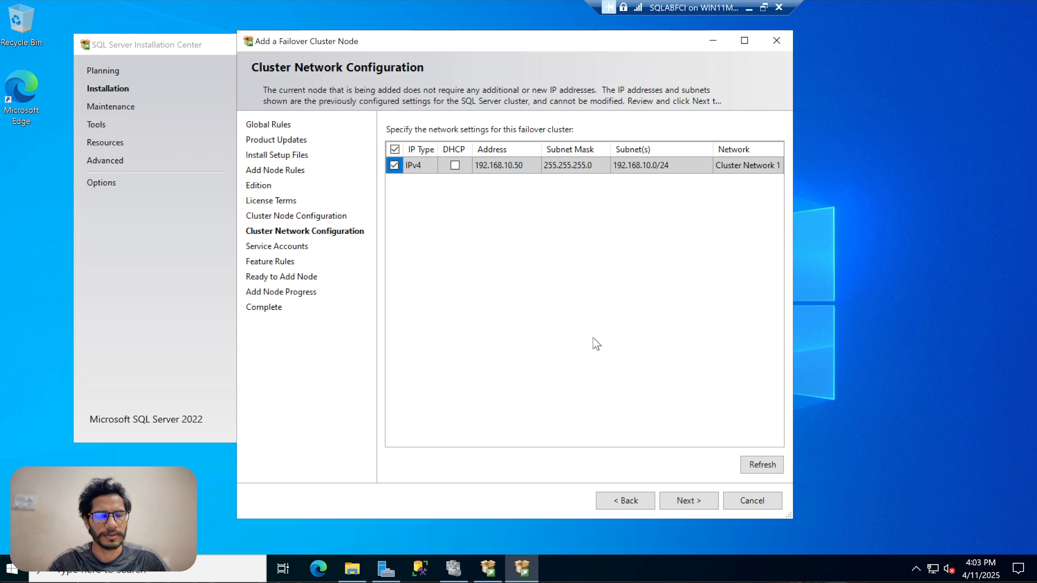
Accept the cluster network settings and grant the Perform Volume Maintenance Tasks privilege to the SQL Server Database Engine service.
left_click(689, 501)
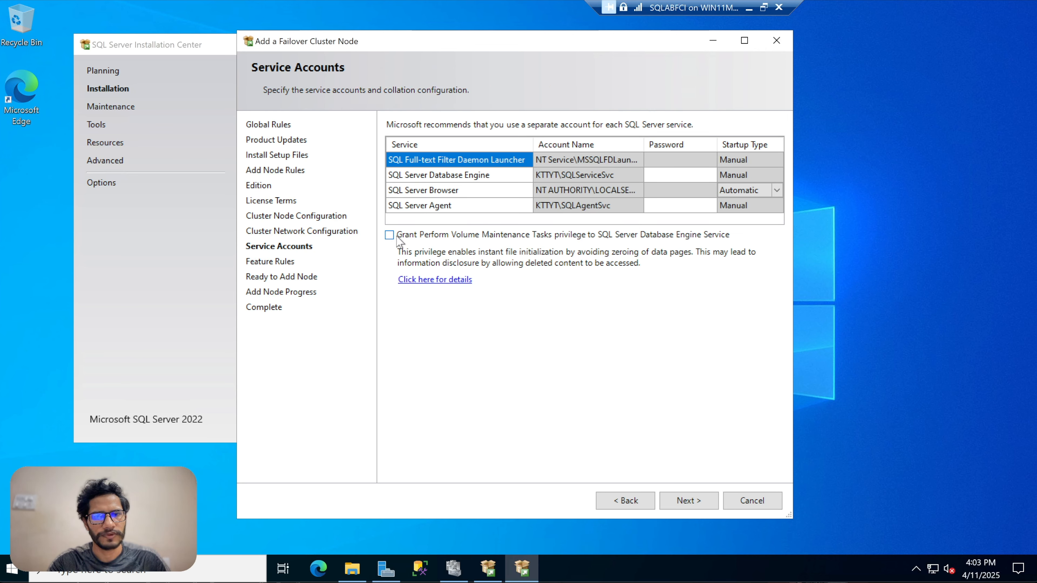
left_click(389, 235)
left_click(667, 175)
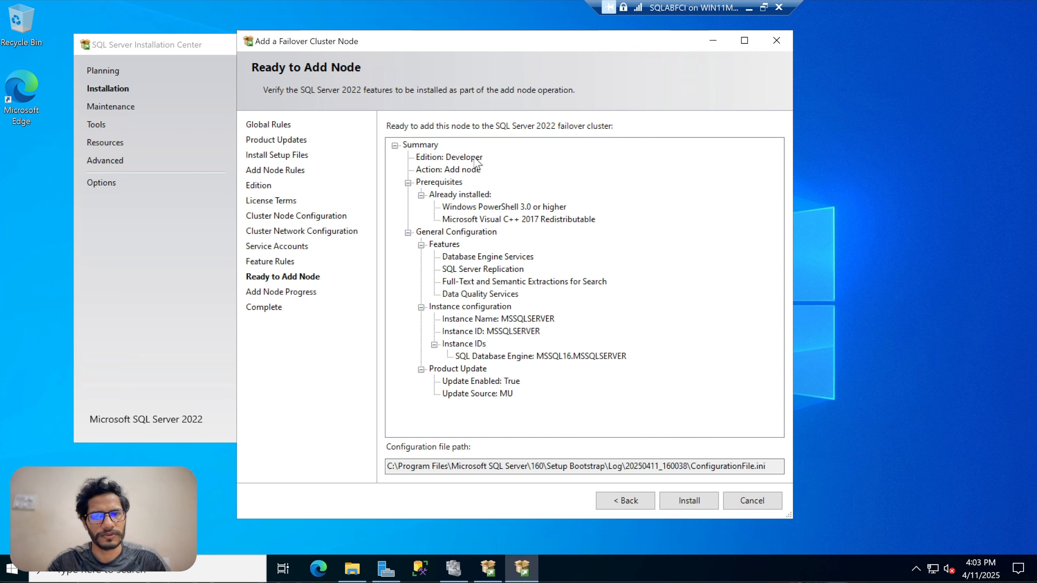
Review the add-node summary and start the installation.
left_click(452, 171)
left_click(468, 160)
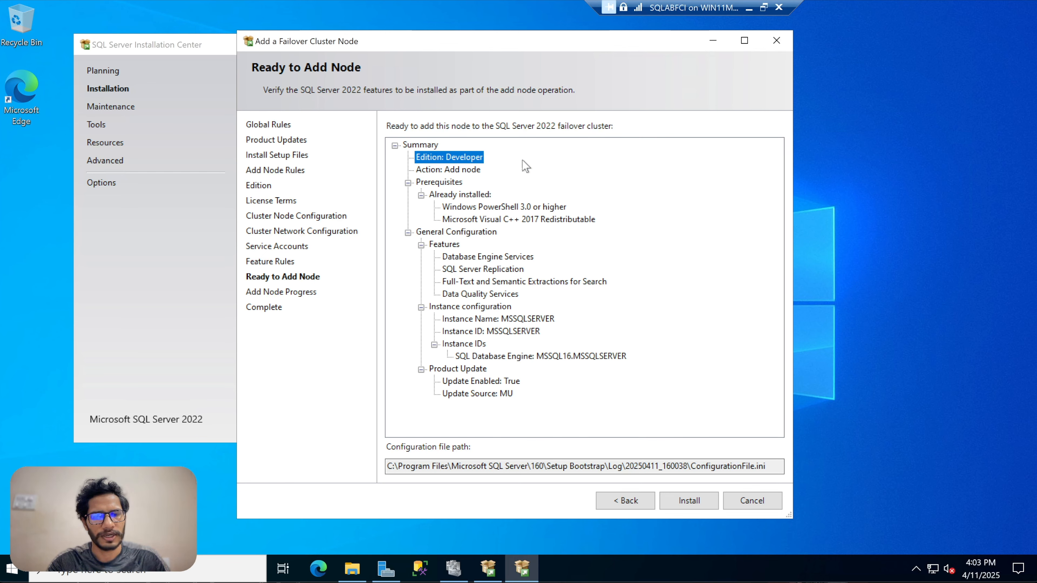
left_click(539, 208)
left_click(666, 502)
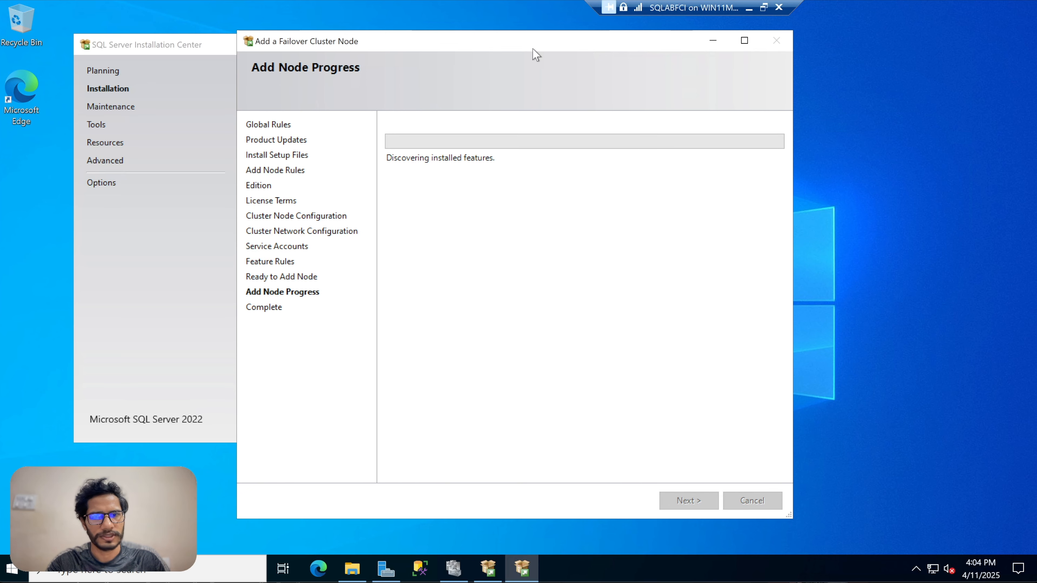
left_click_drag(533, 49, 636, 50)
left_click(261, 56)
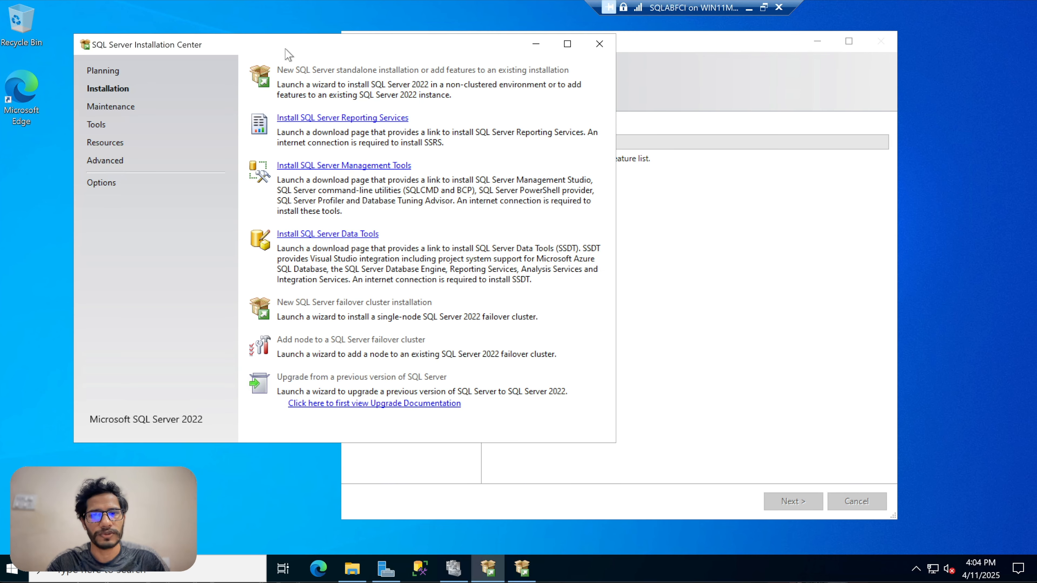
left_click(675, 137)
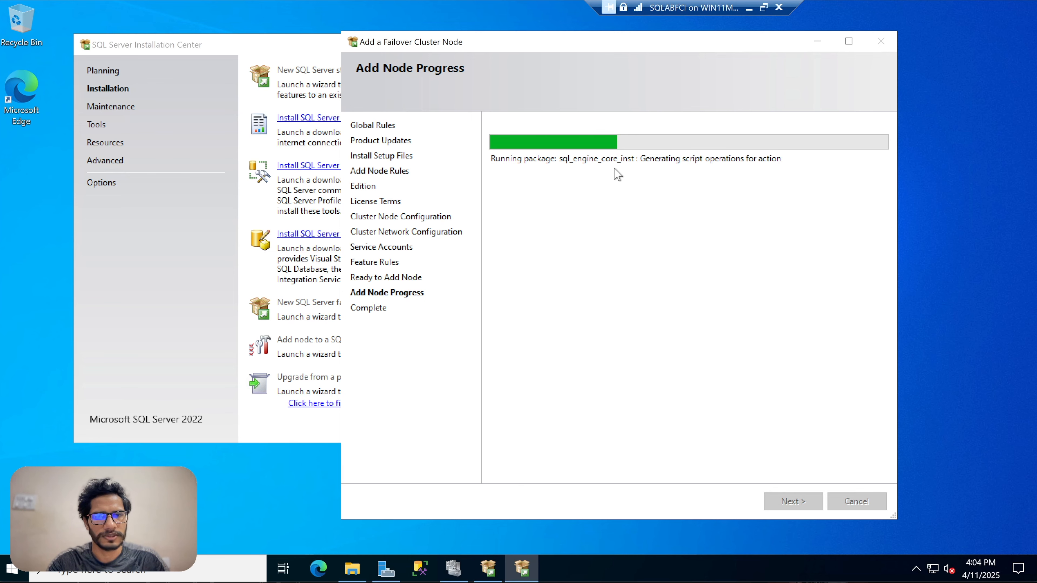
left_click_drag(558, 50, 602, 54)
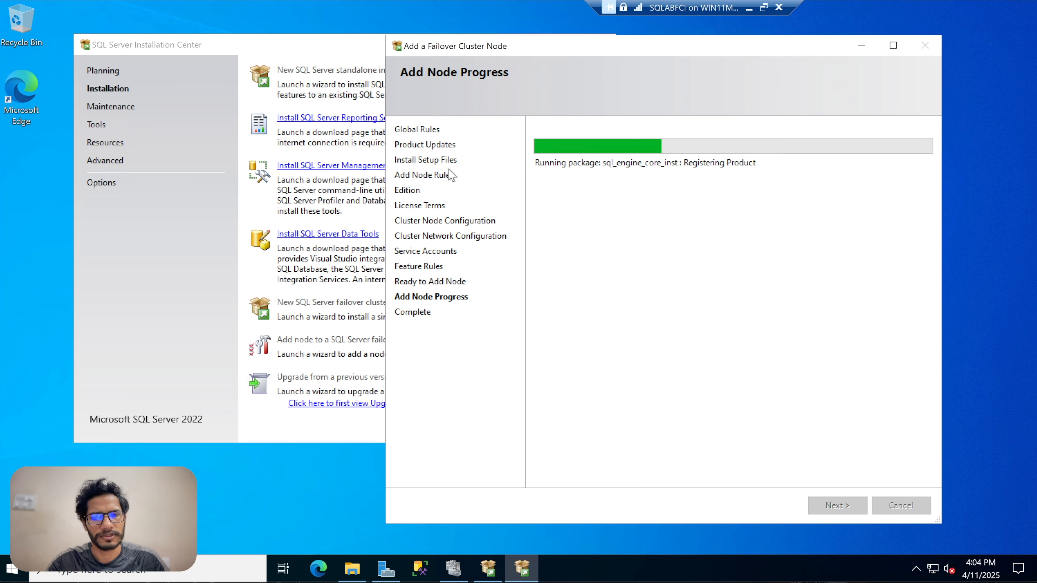
mouse_move(420, 569)
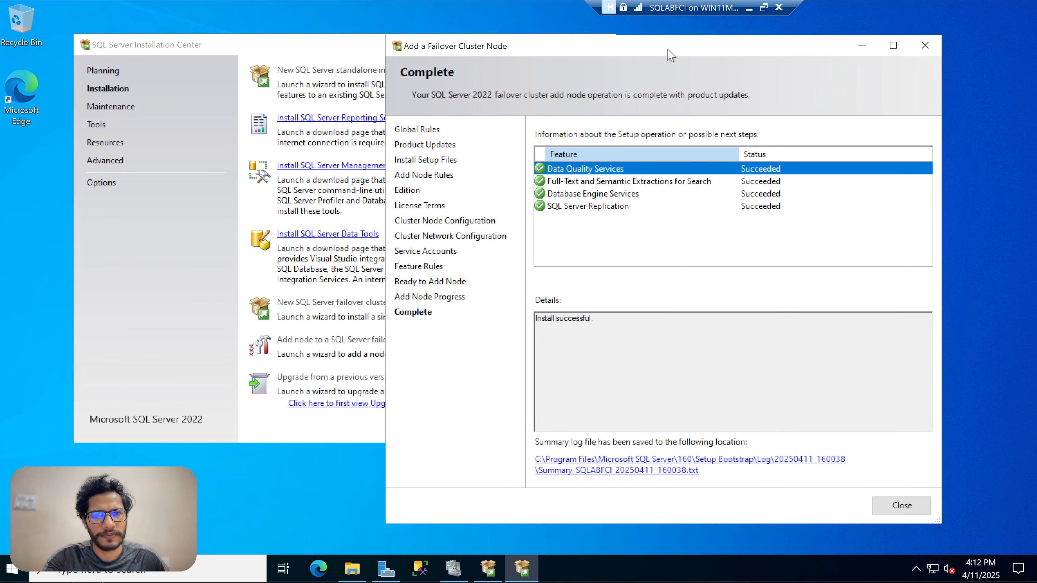
Close the Add a Failover Cluster Node wizard after the add node operation completes.
left_click_drag(671, 53, 728, 47)
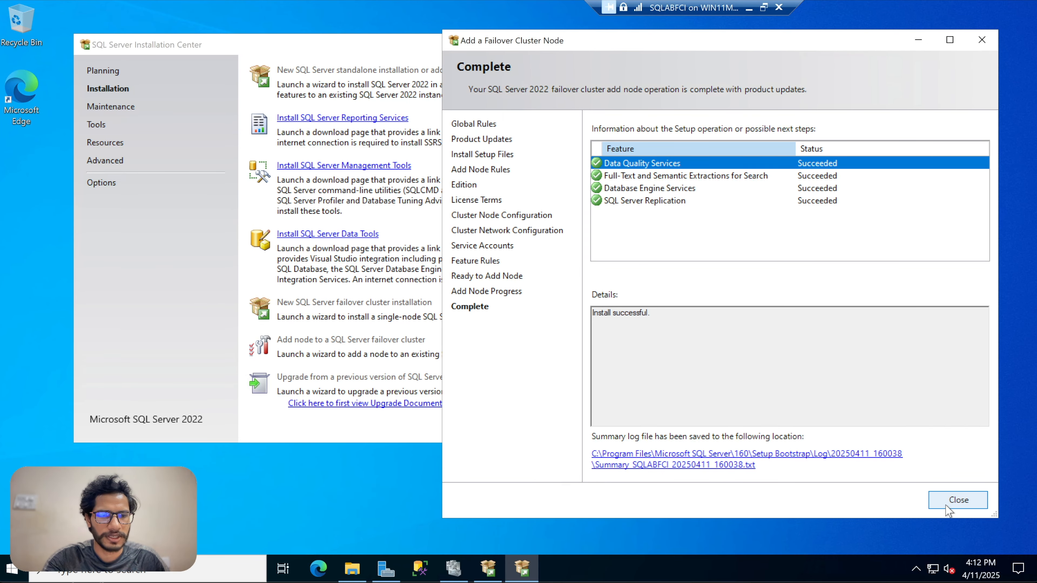
left_click(955, 500)
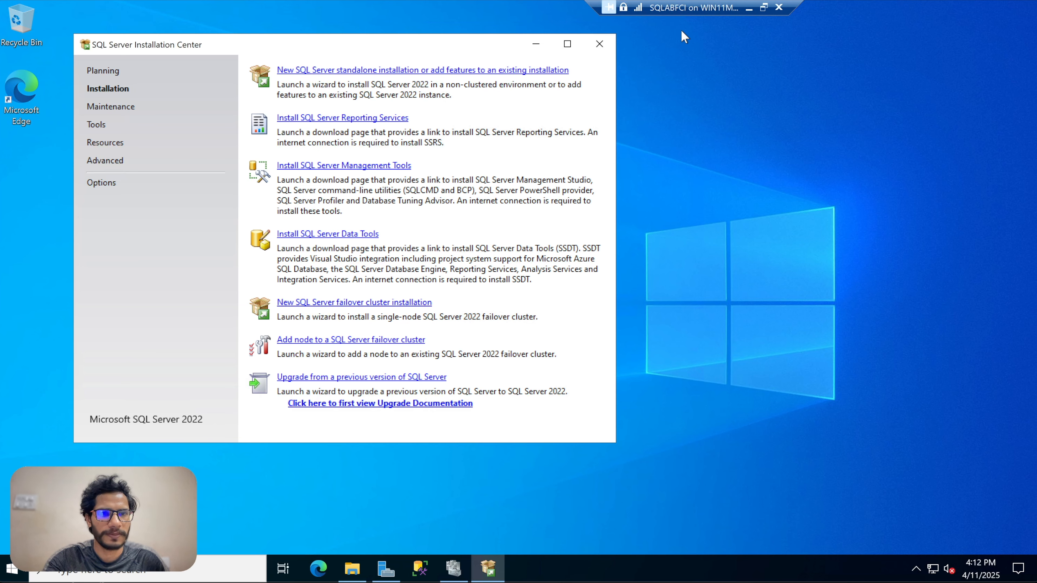
Close the SQL Server Installation Center.
left_click(537, 45)
left_click(487, 565)
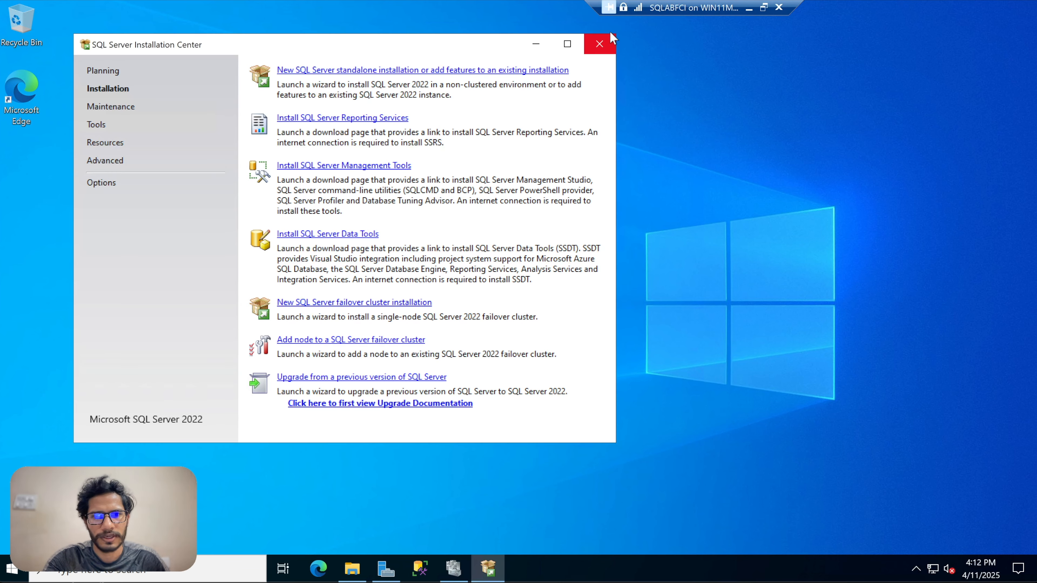
left_click(597, 42)
right_click(710, 138)
left_click(735, 178)
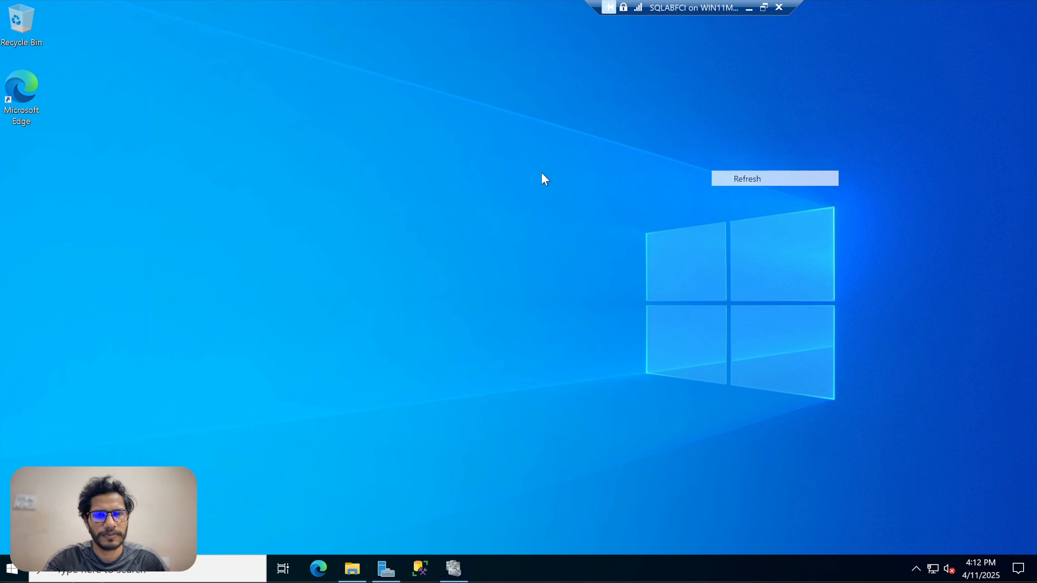
right_click(542, 173)
left_click(557, 214)
Open Failover Cluster Manager and view the cluster roles.
left_click(453, 568)
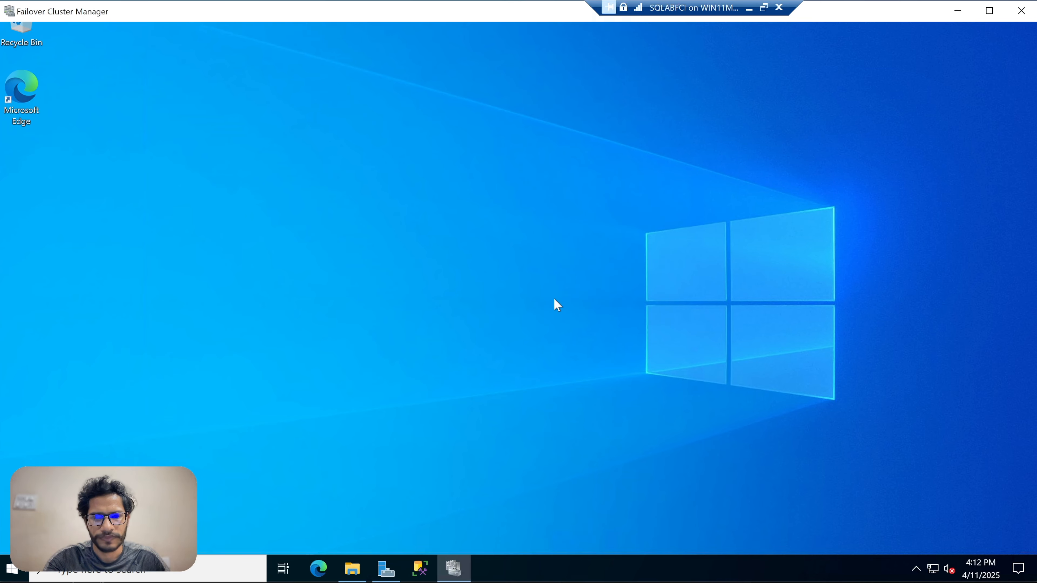
left_click(227, 120)
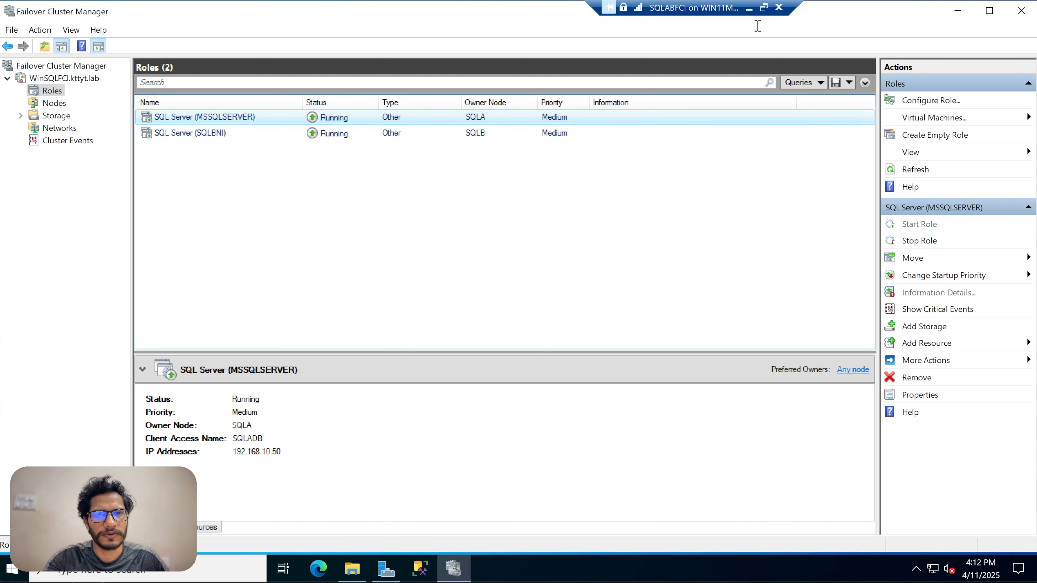
left_click(764, 8)
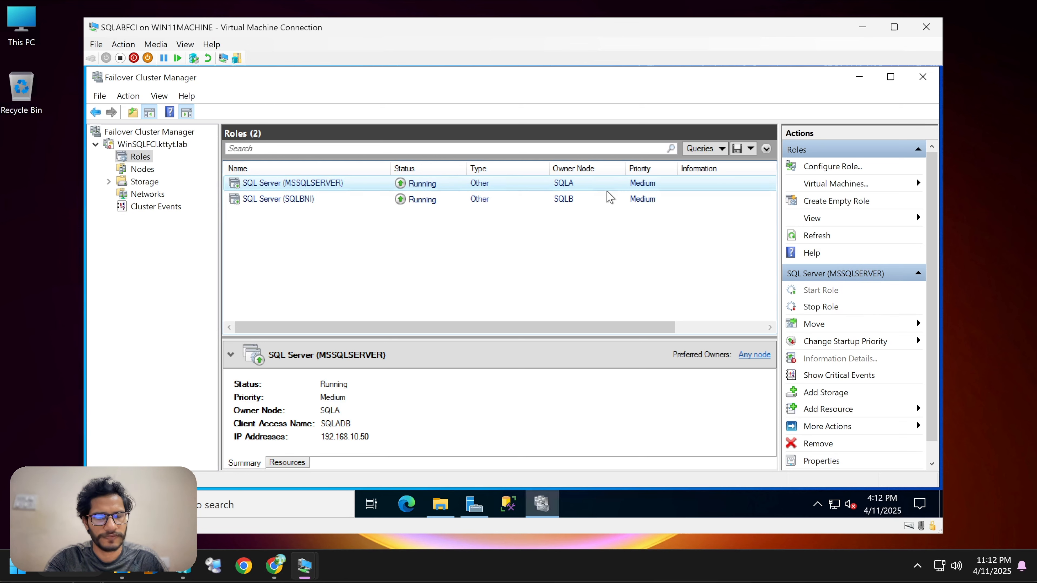
Move the SQL Server (MSSQLSERVER) role to the SQLABFCI node.
right_click(592, 190)
key("Escape")
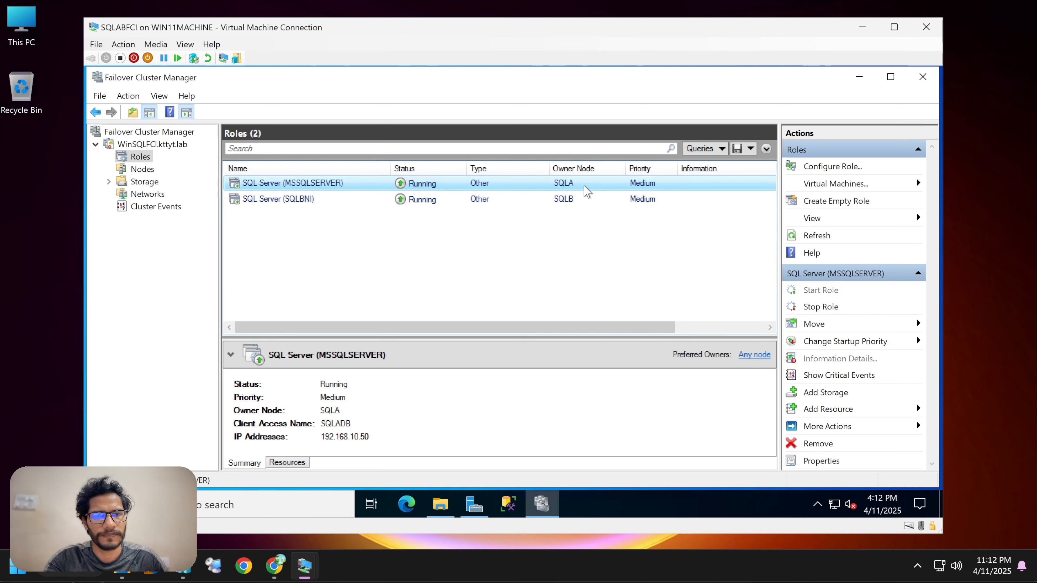
right_click(585, 186)
key("Escape")
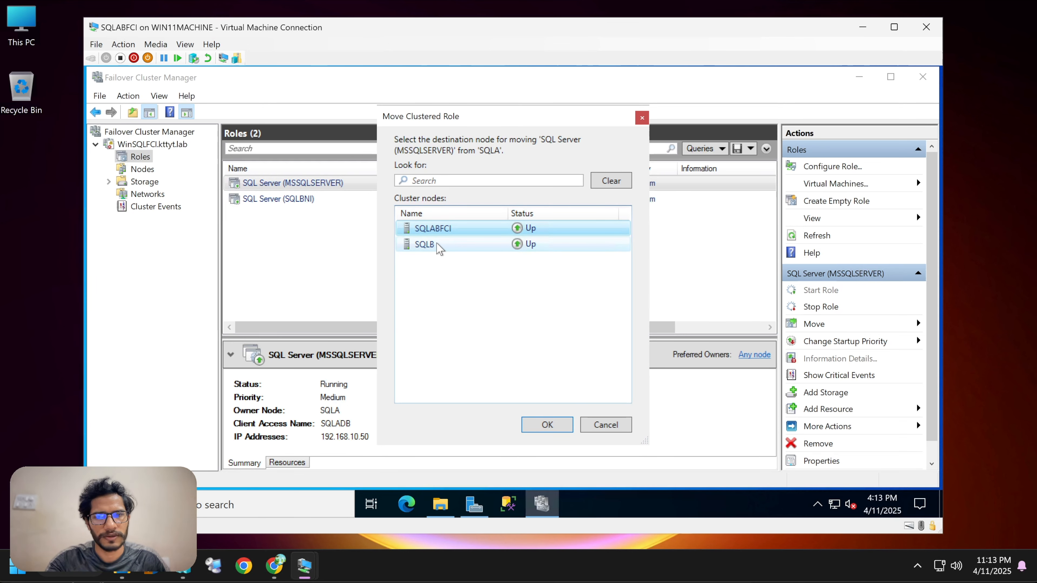
left_click(469, 246)
left_click(457, 230)
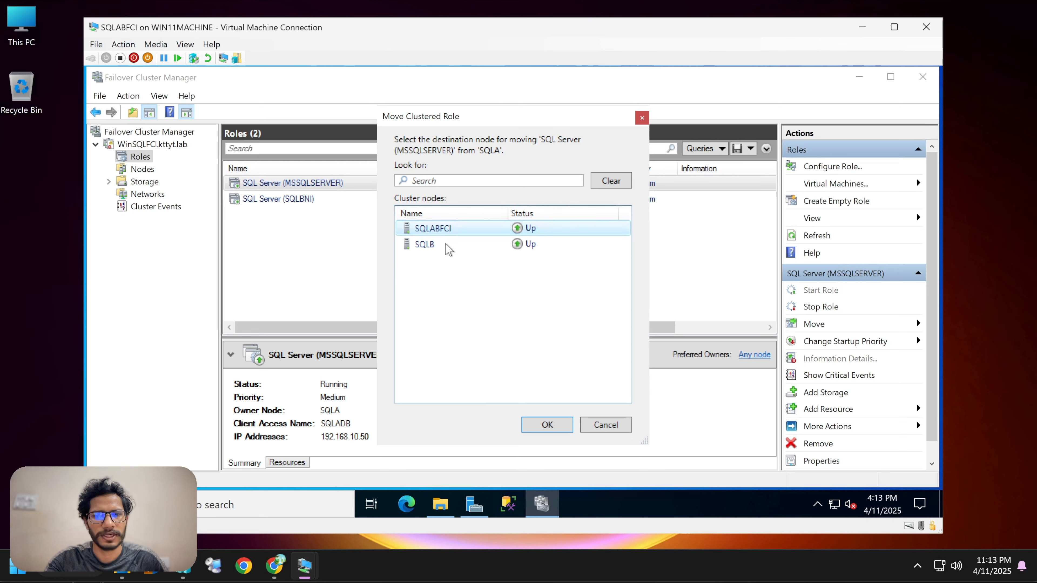
left_click(546, 425)
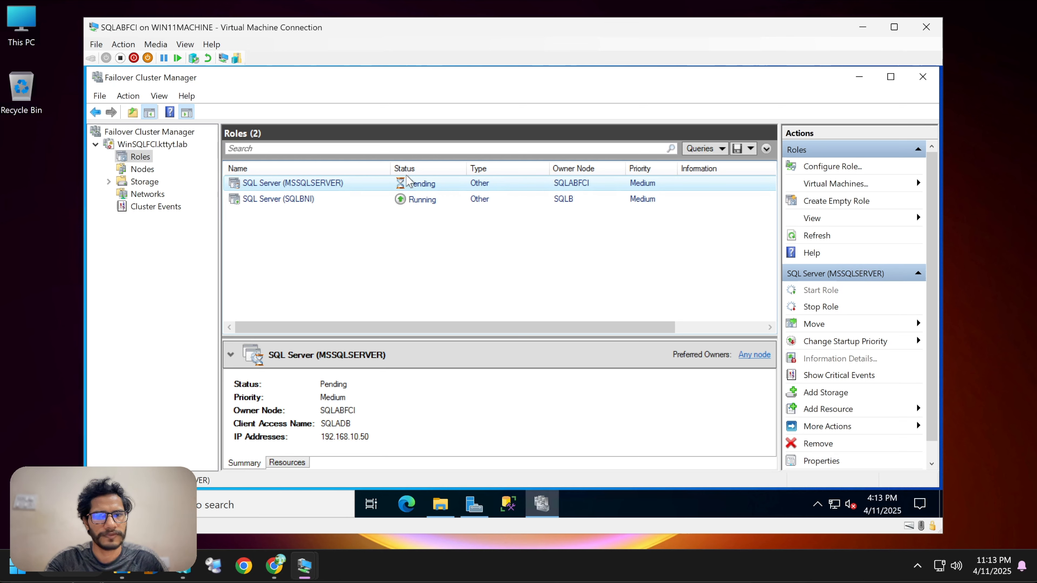
Search for config and open SQL Server 2022 Configuration Manager.
left_click_drag(446, 337, 457, 303)
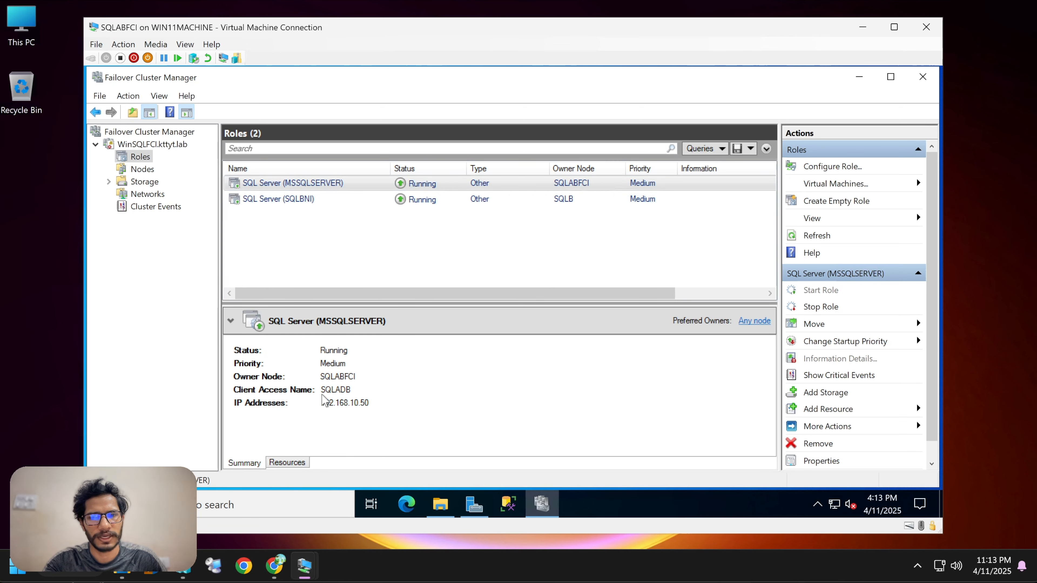
left_click(257, 507)
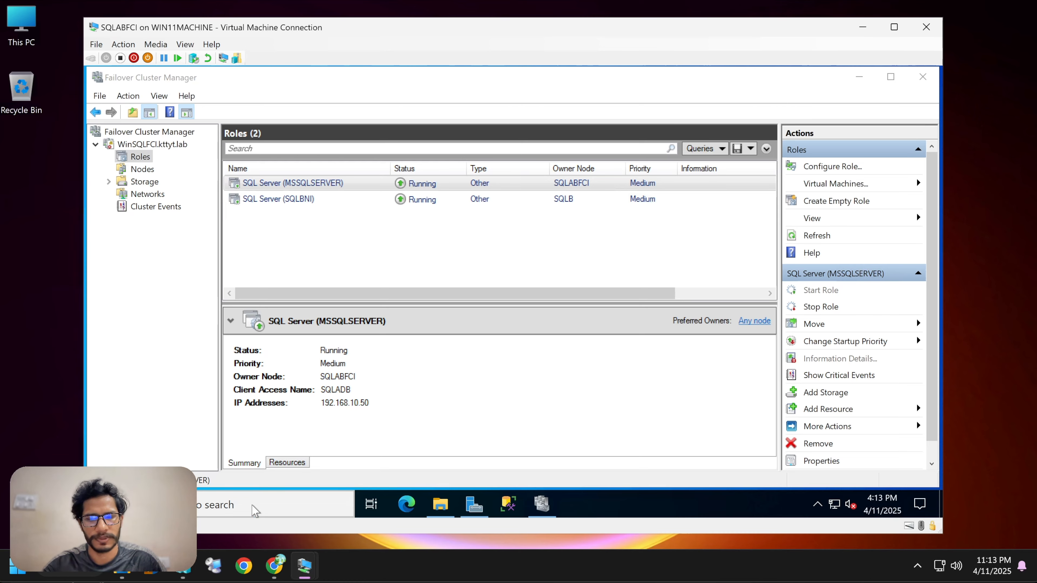
type("config")
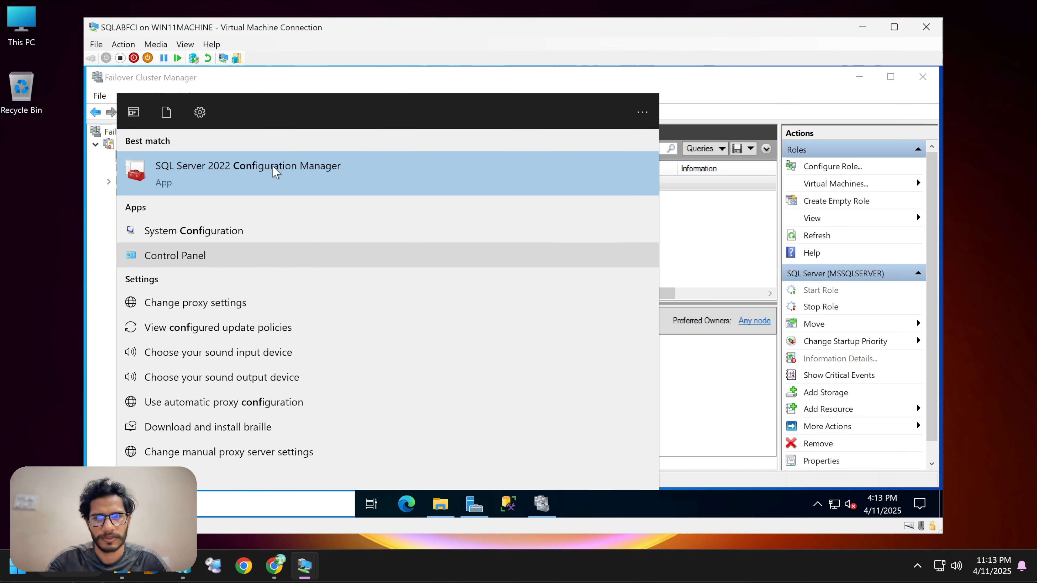
left_click(464, 199)
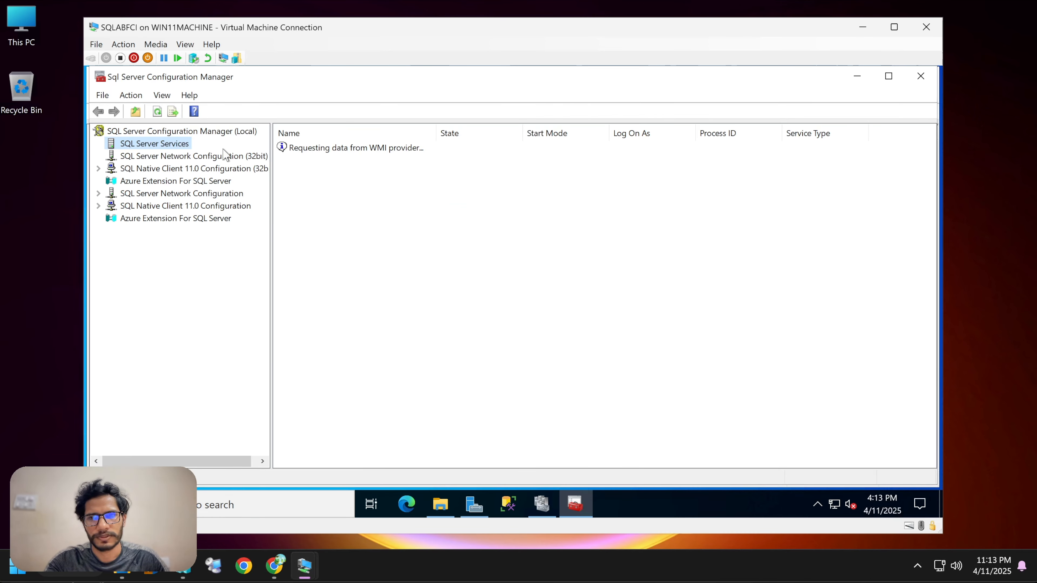
View the SQL Server services and select SQL Server (MSSQLSERVER).
left_click(359, 188)
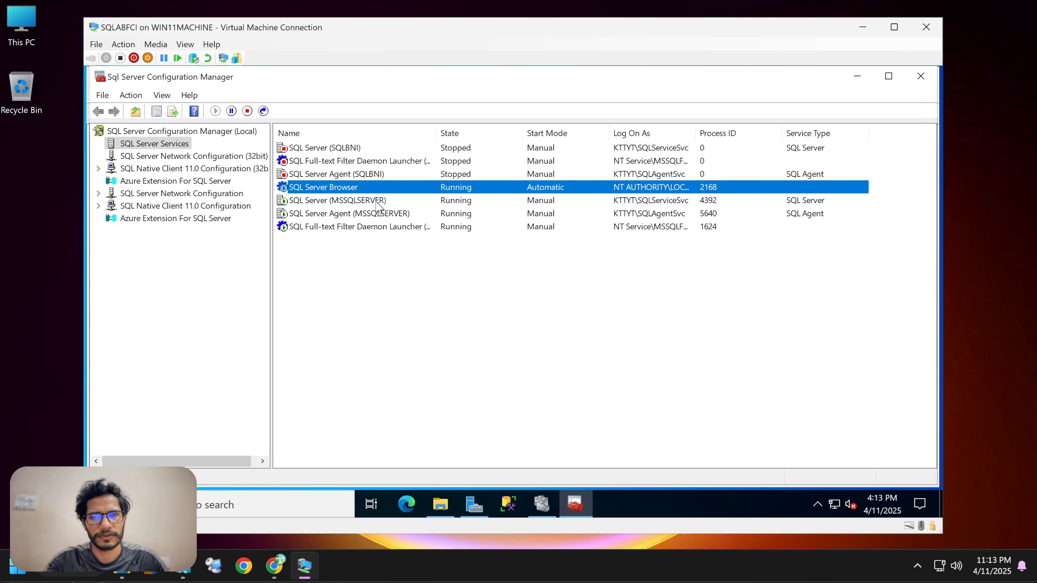
left_click(378, 202)
left_click(388, 210)
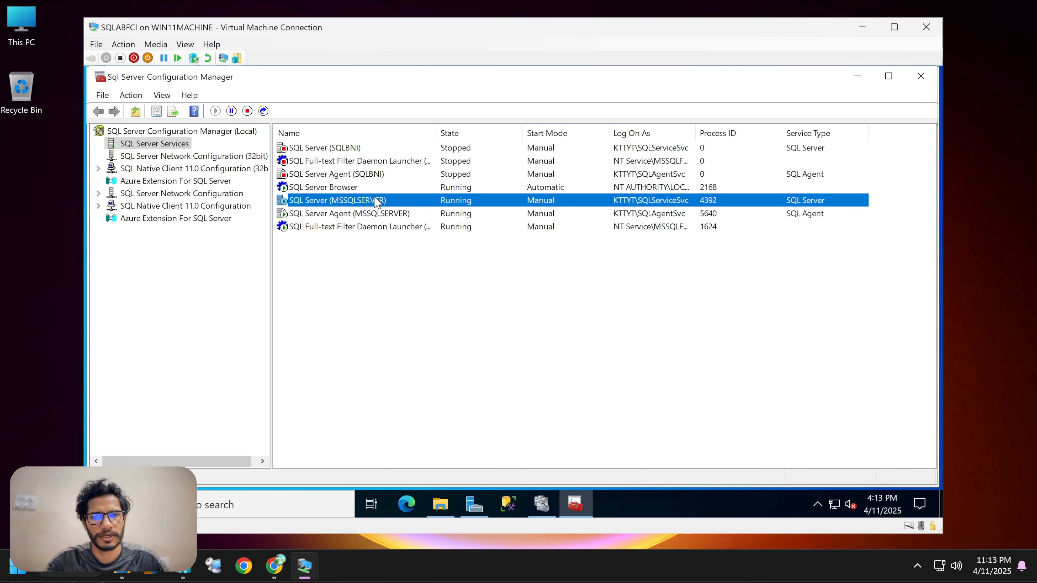
Minimize SQL Server Configuration Manager to return to the desktop.
left_click(388, 202)
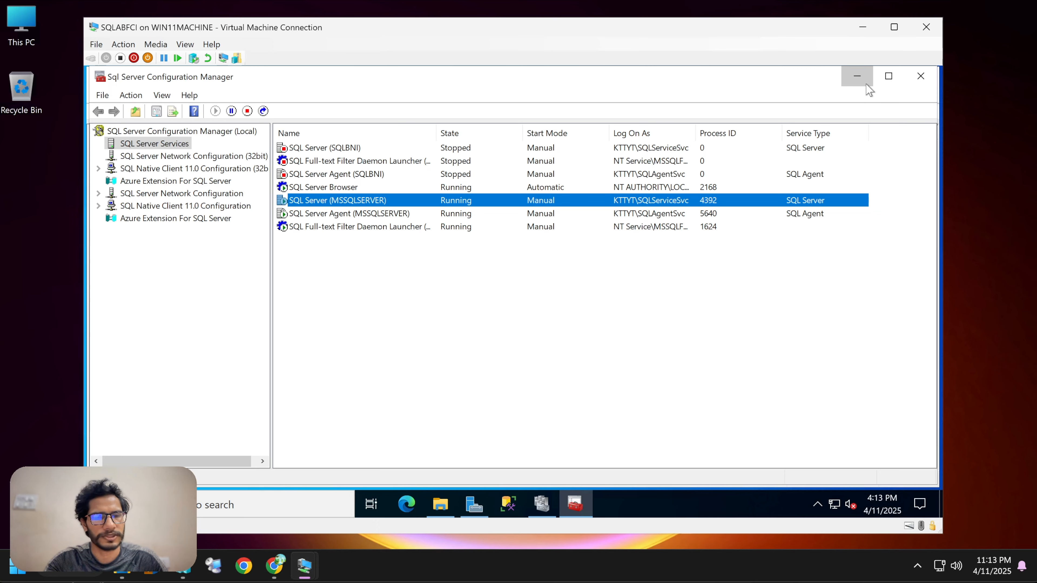
left_click(856, 76)
left_click(858, 76)
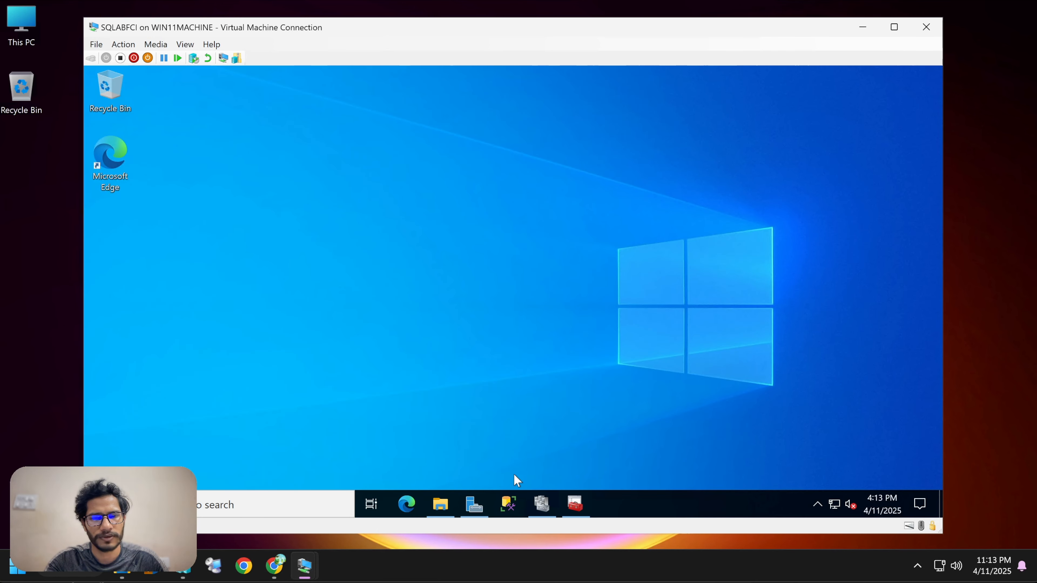
right_click(591, 247)
left_click(593, 291)
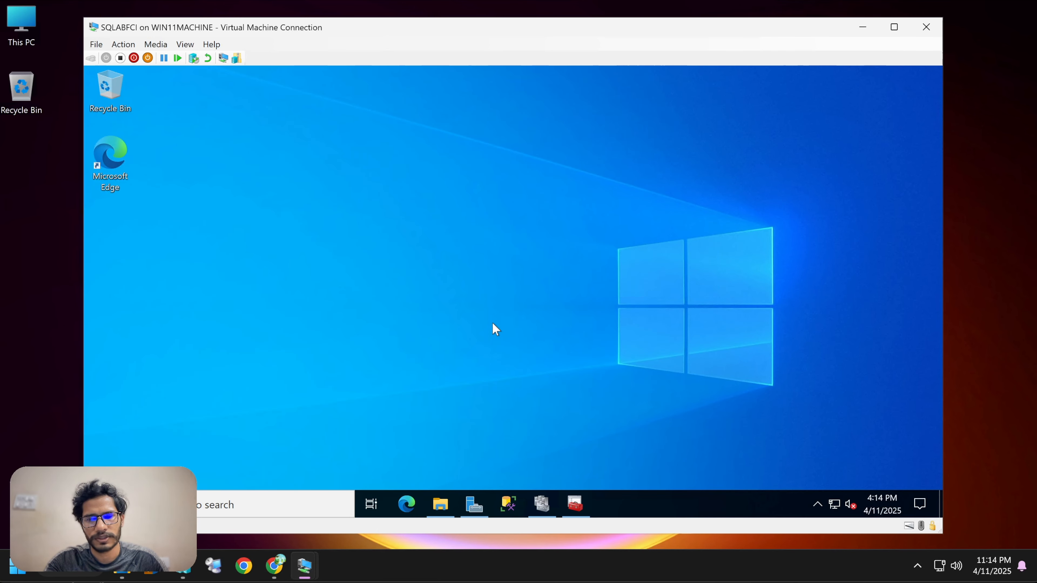
Launch SQL Server Management Studio and connect to the SQLADB server.
left_click(511, 503)
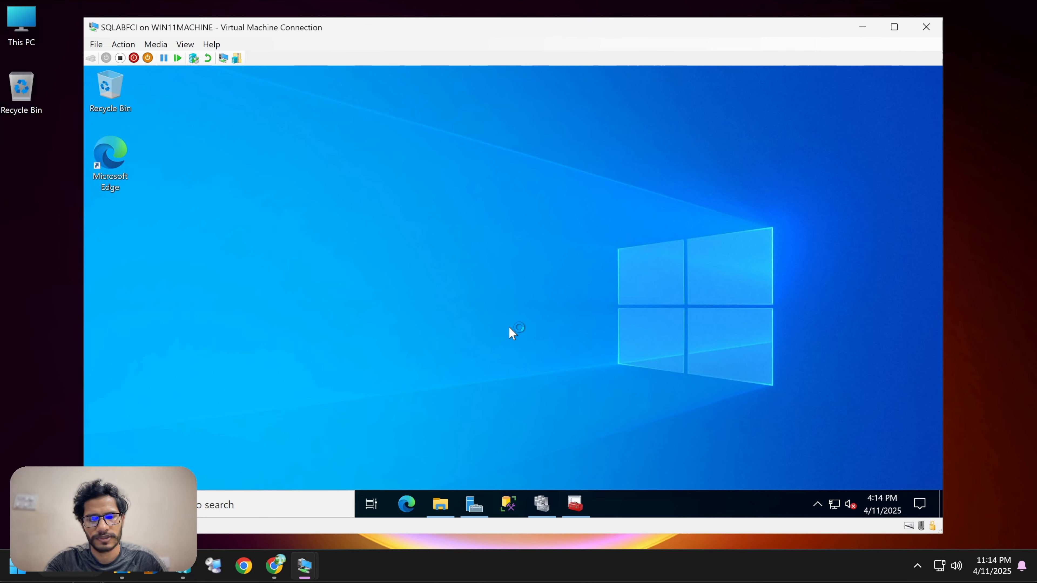
right_click(618, 155)
left_click(680, 196)
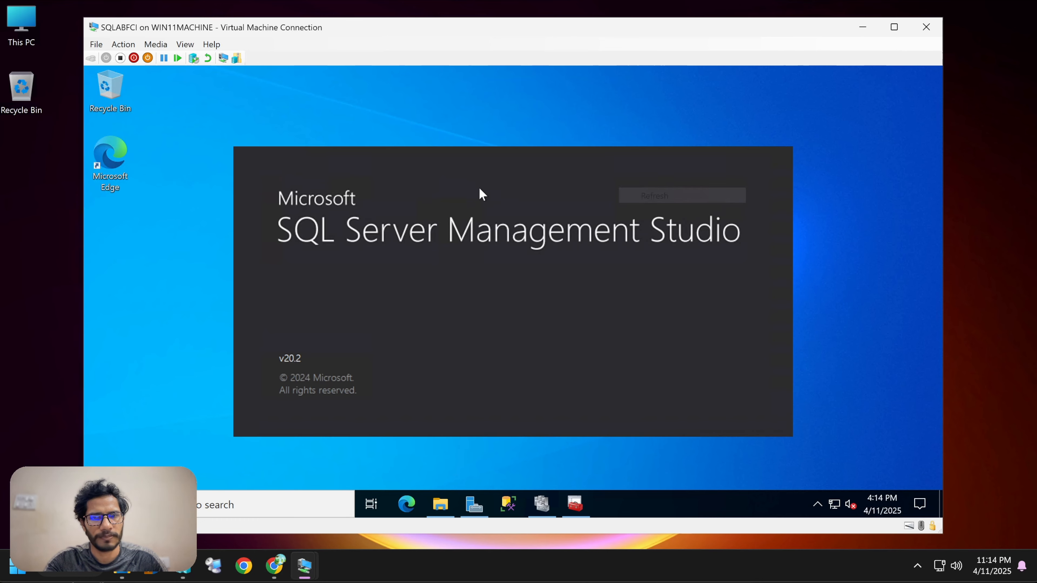
right_click(628, 111)
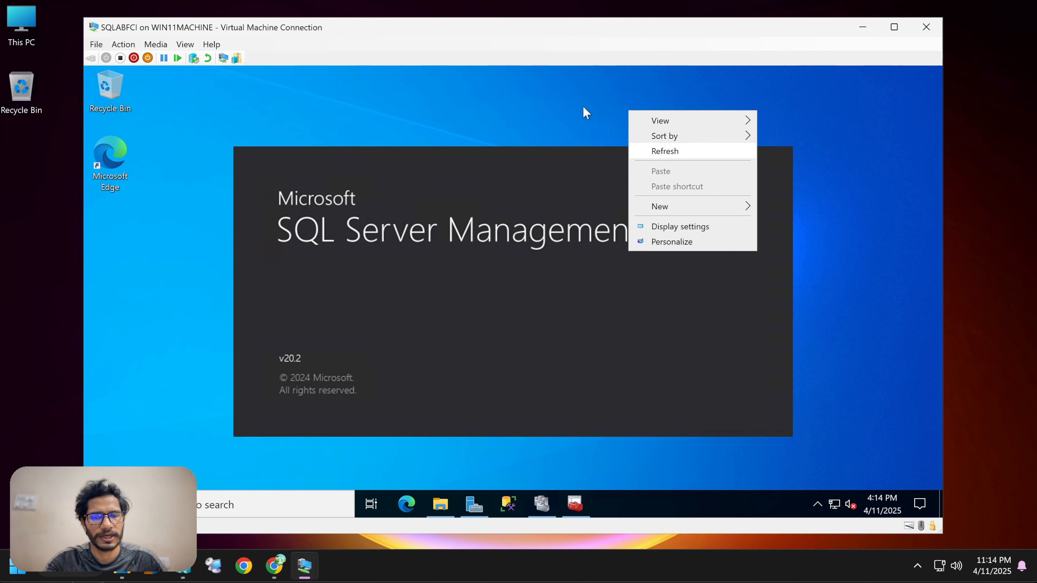
right_click(566, 99)
right_click(541, 90)
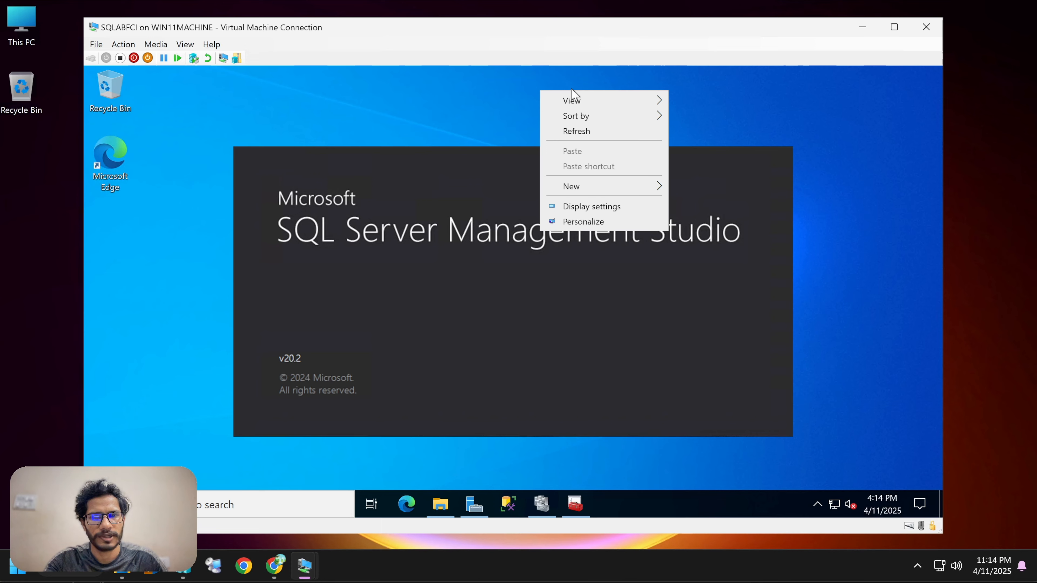
left_click(588, 131)
left_click(465, 432)
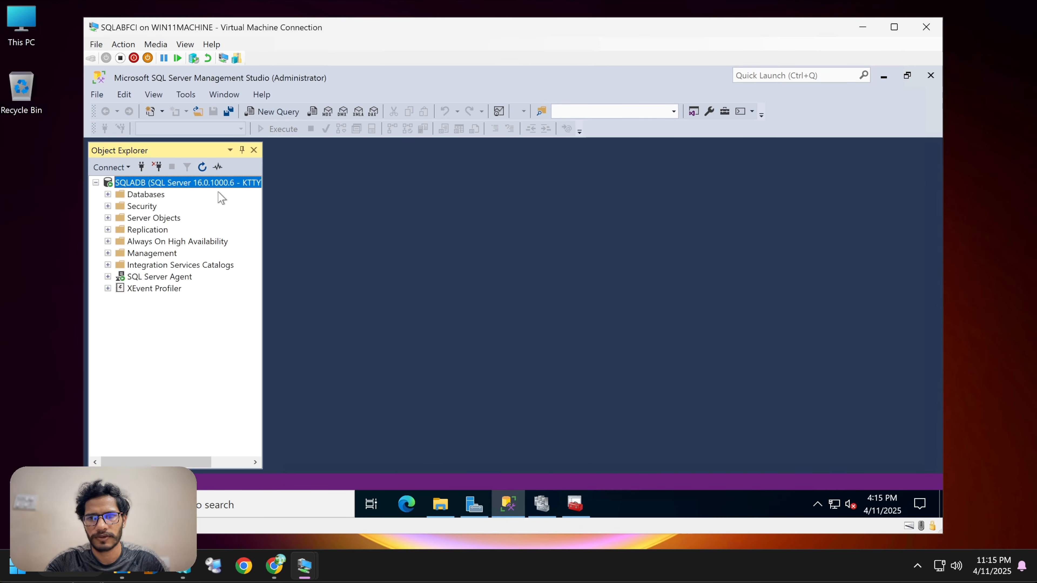
Open a new query window and run CREATE DATABASE sqlfcitest;.
right_click(180, 182)
left_click(146, 194)
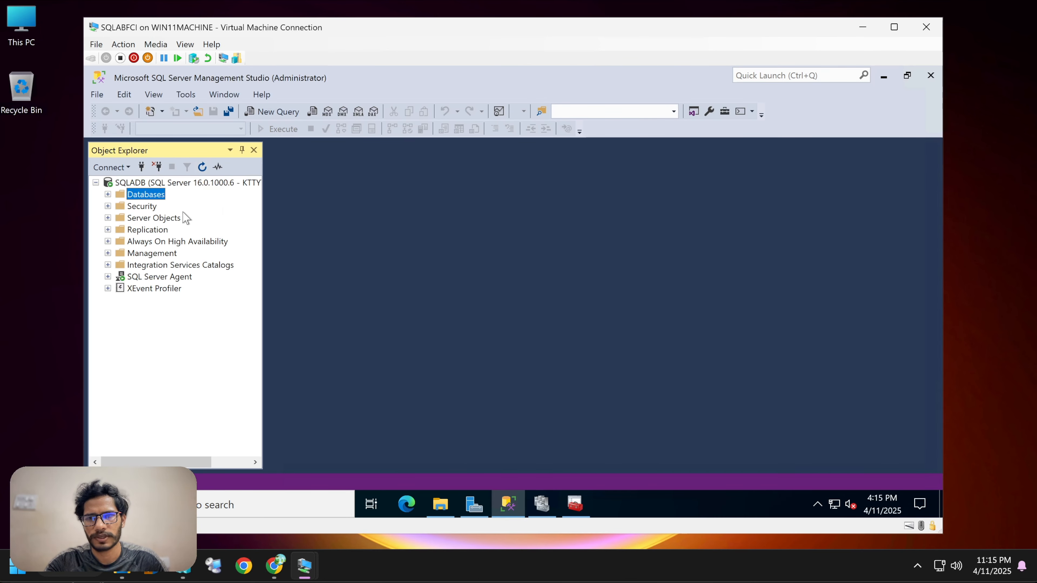
left_click(289, 117)
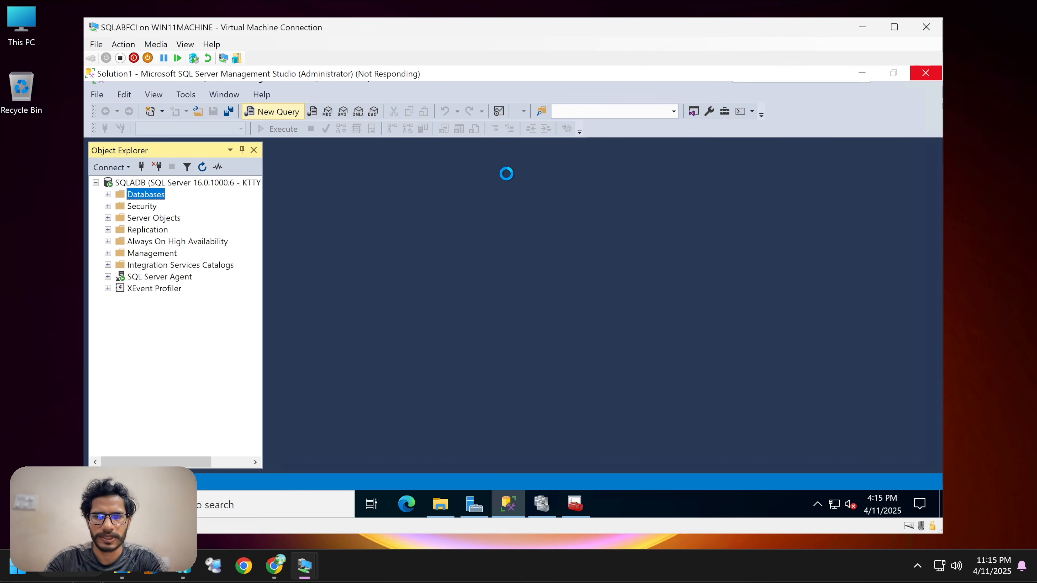
type("CREATE DATABASE sqlf")
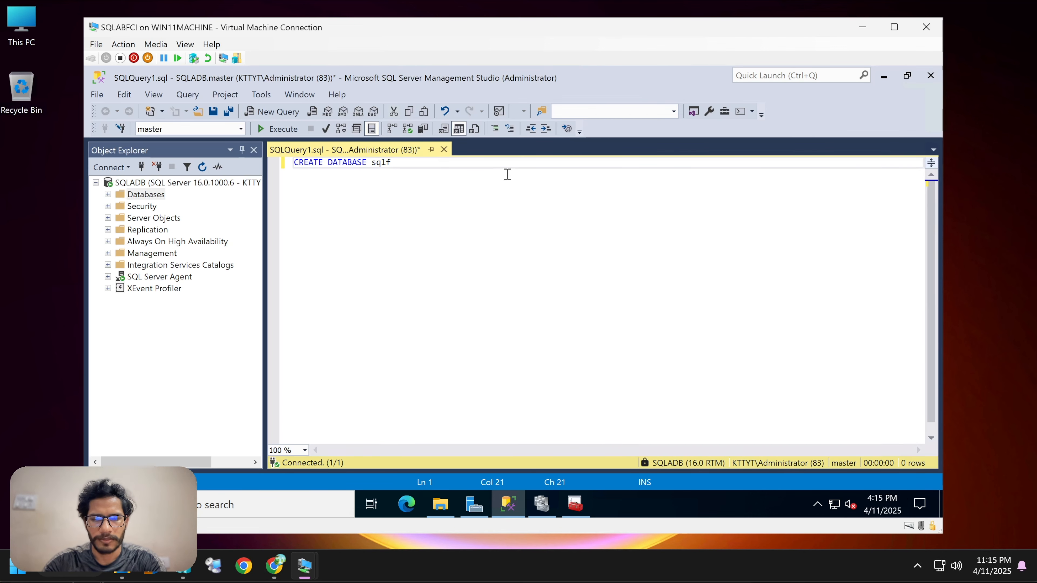
type("citest")
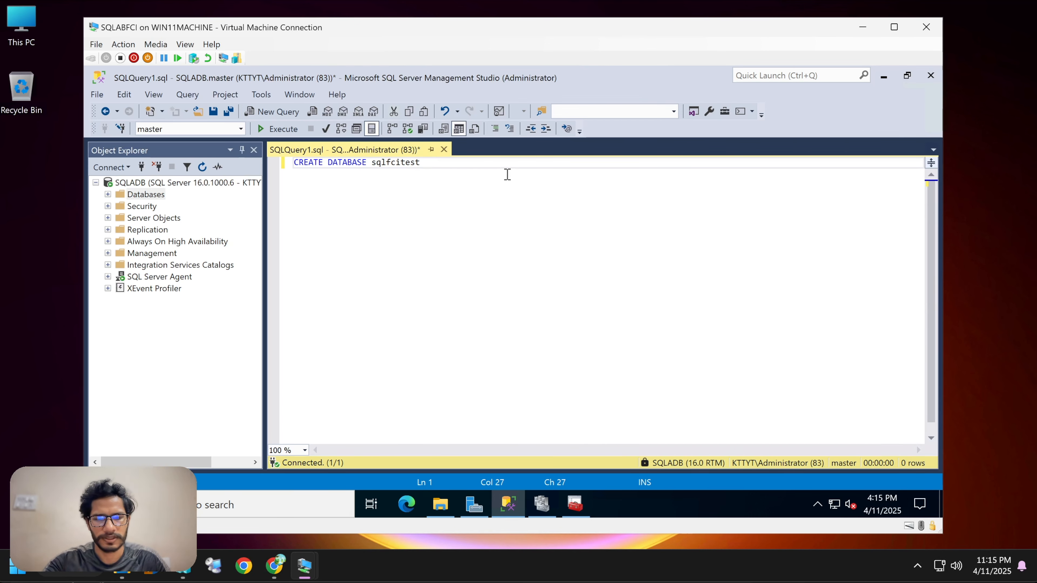
type(";")
left_click_drag(448, 175, 263, 138)
left_click(270, 129)
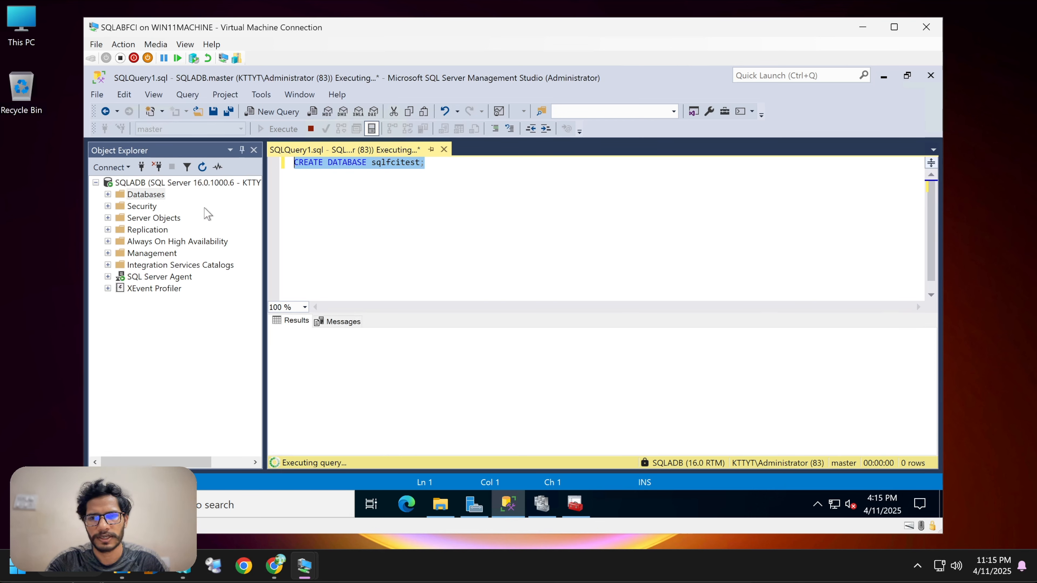
Replace the query text with a pasted script that creates and fills the emp and dept tables.
left_click(446, 170)
key("ctrl+a")
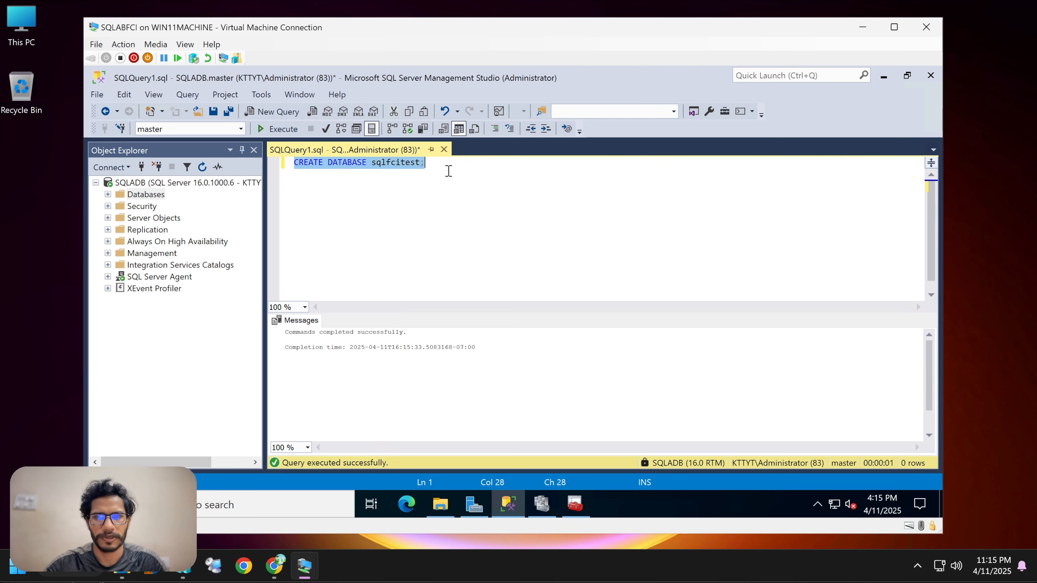
key("ctrl+v")
scroll(515, 198, "down", 4)
scroll(515, 198, "up", 16)
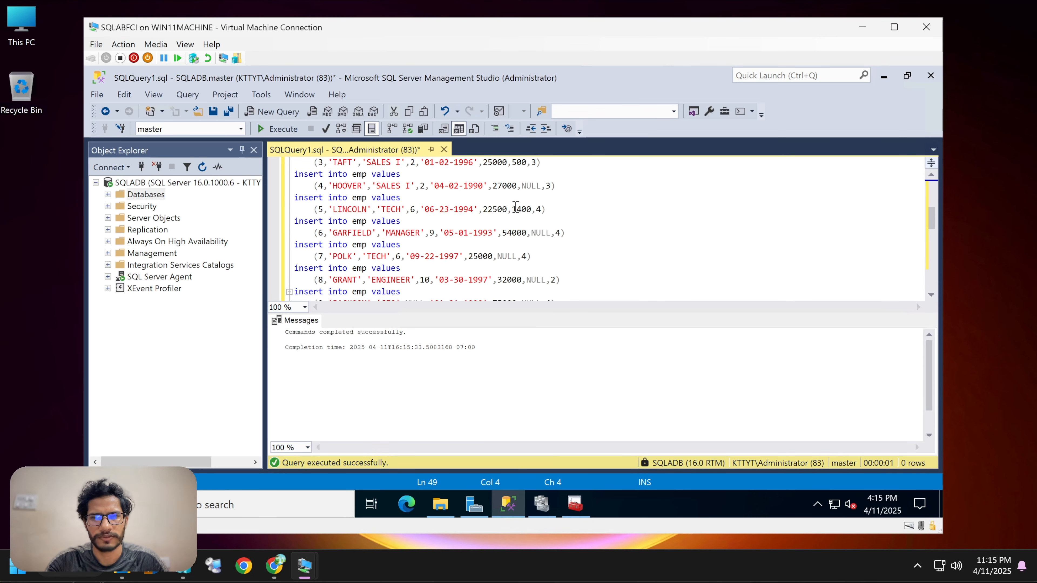
scroll(394, 197, "down", 3)
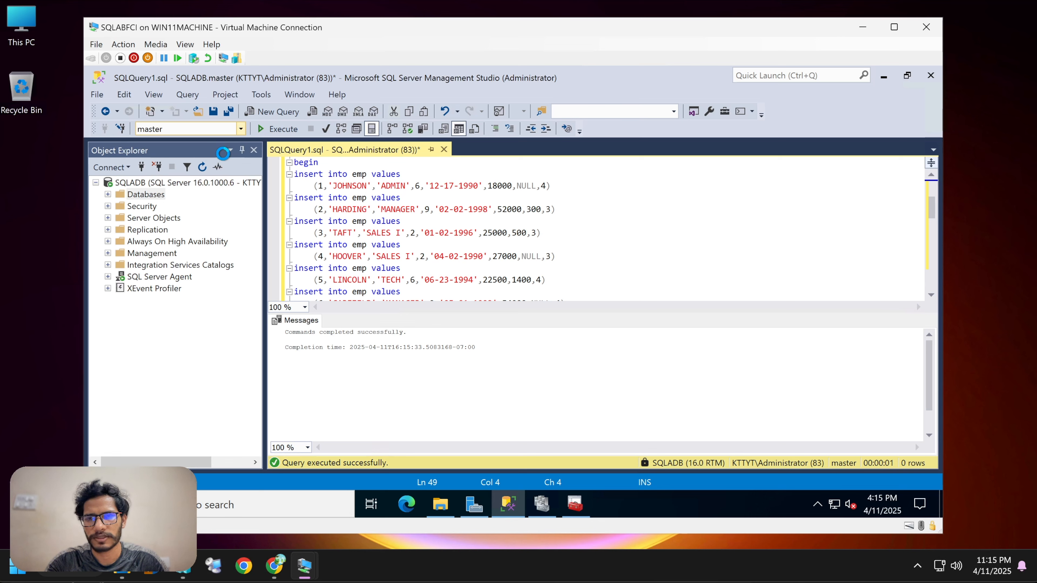
Switch the query's database to sqlfcitest and execute the script.
left_click(241, 128)
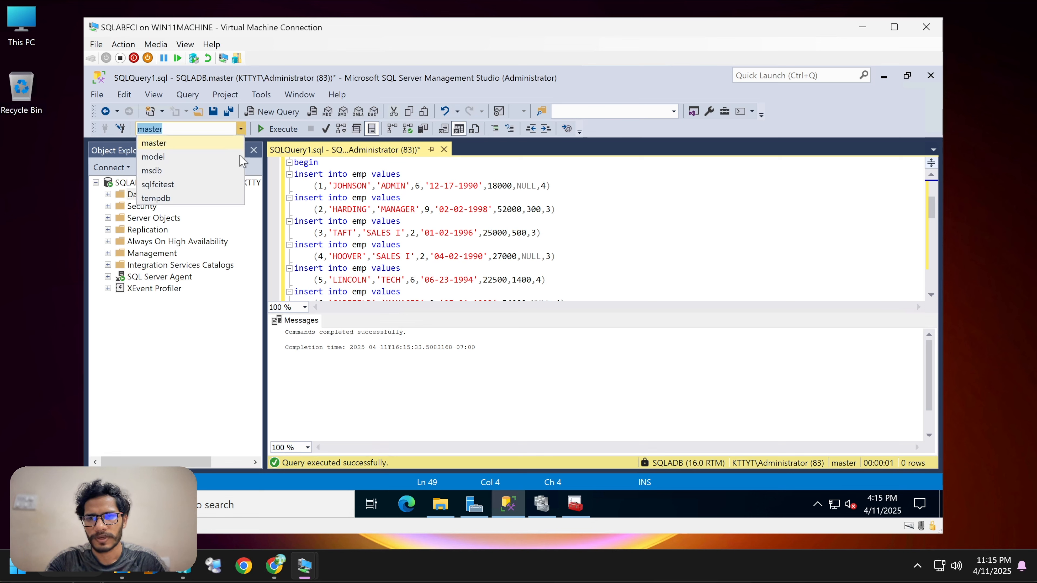
left_click(161, 187)
left_click(491, 232)
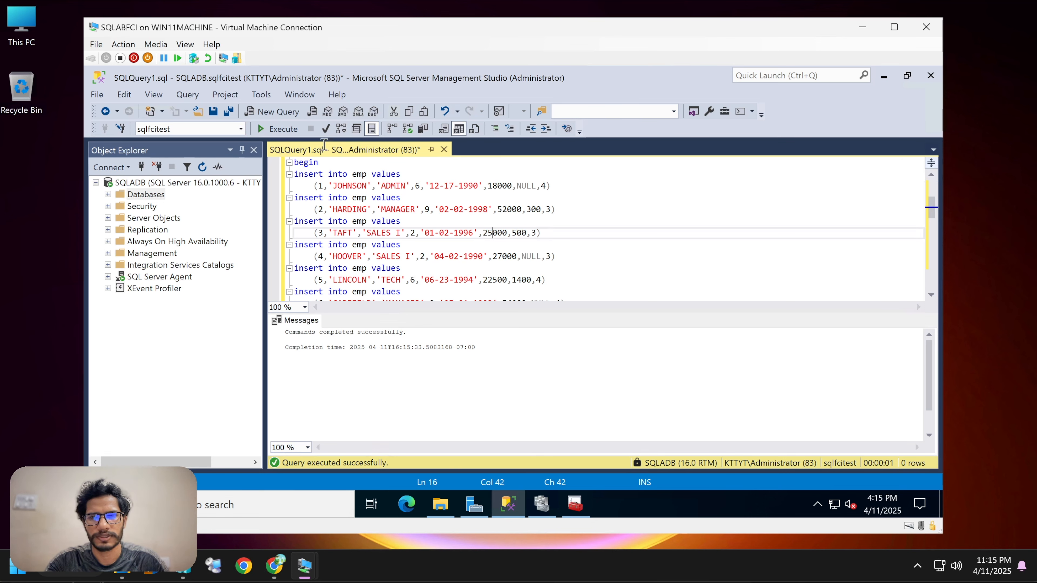
left_click(275, 130)
left_click(375, 374)
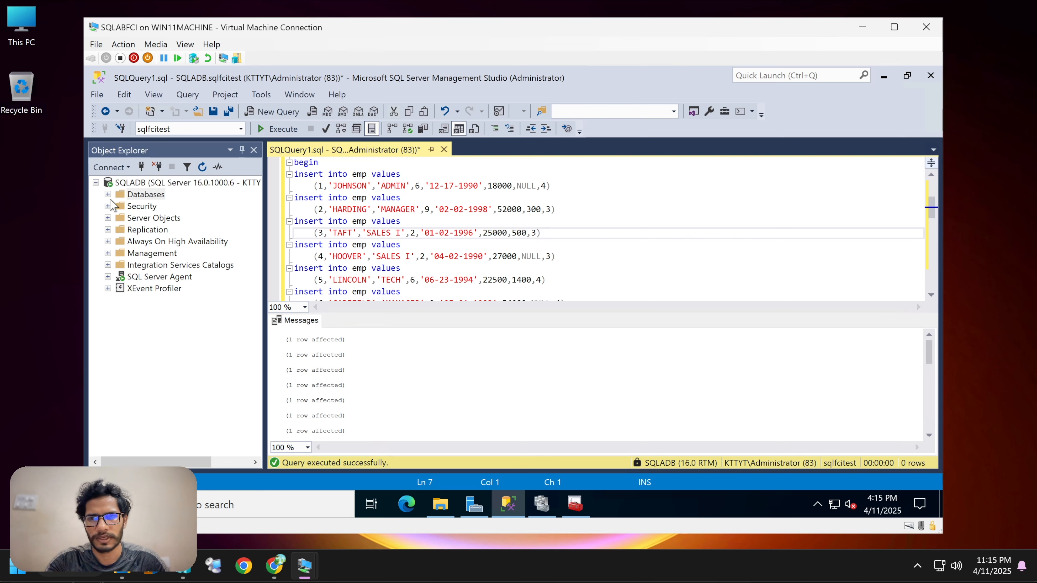
Expand sqlfcitest's tables and select the top 1000 rows of dbo.dept.
left_click(108, 194)
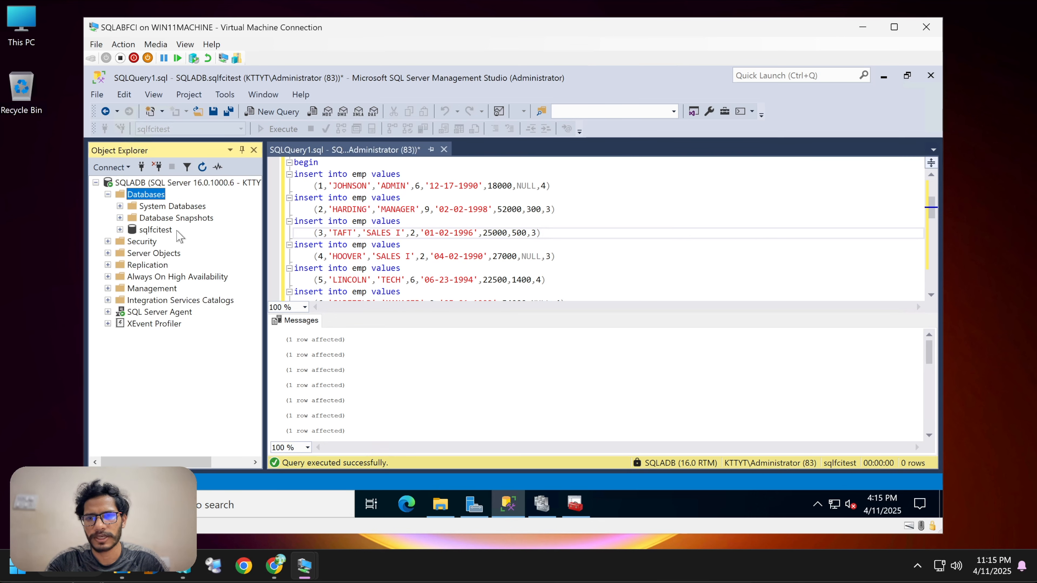
left_click(149, 230)
left_click(120, 229)
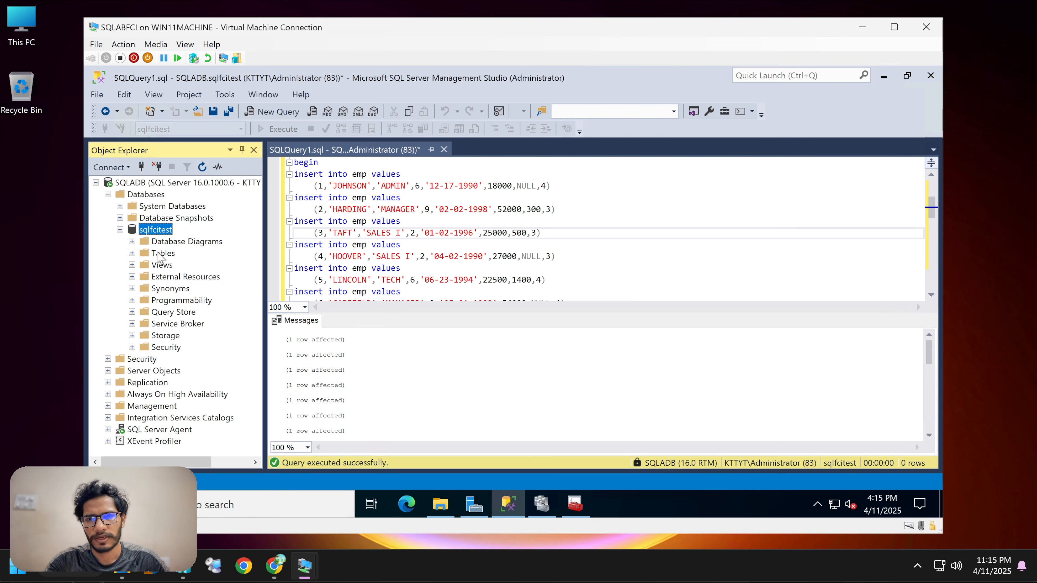
left_click(132, 253)
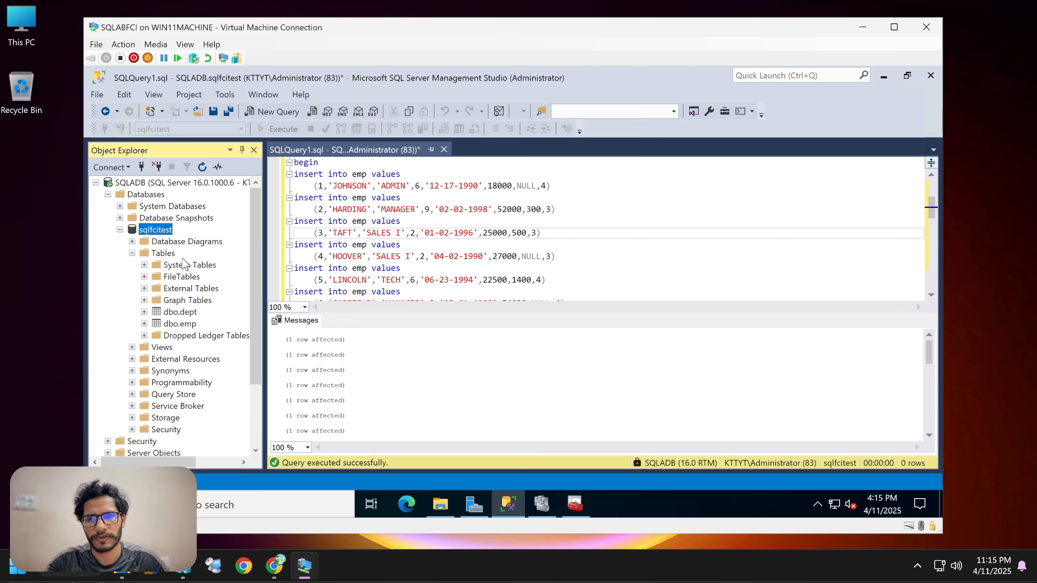
left_click(186, 314)
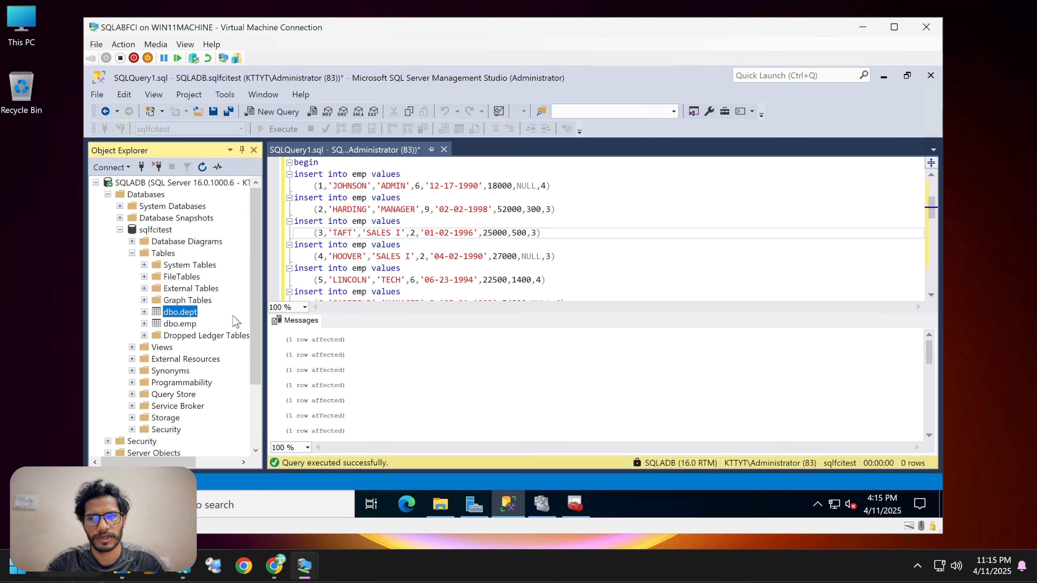
right_click(187, 313)
left_click(246, 282)
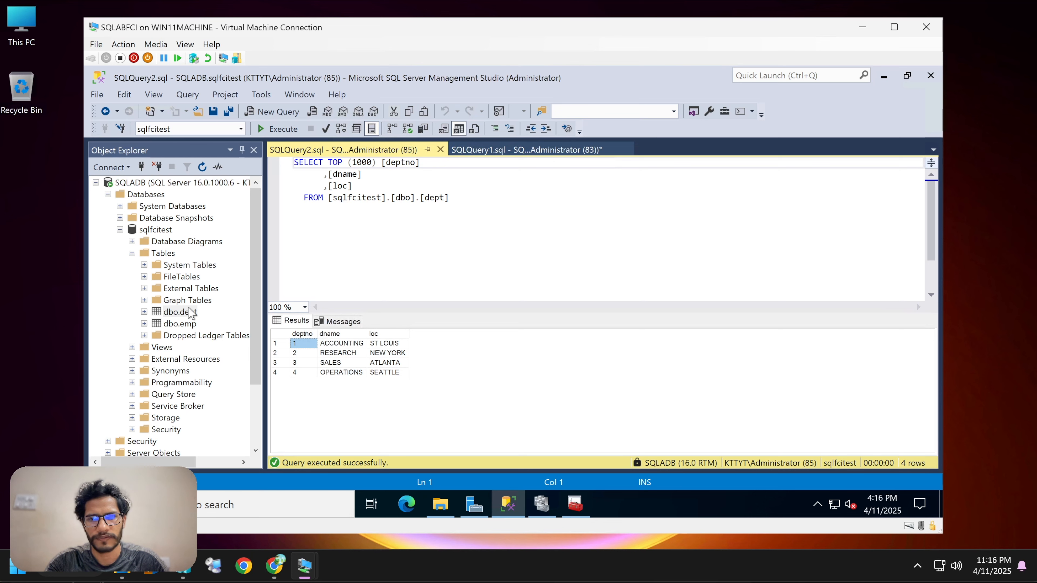
Select the top 1000 rows of dbo.emp and scroll through the results.
right_click(186, 323)
left_click(227, 281)
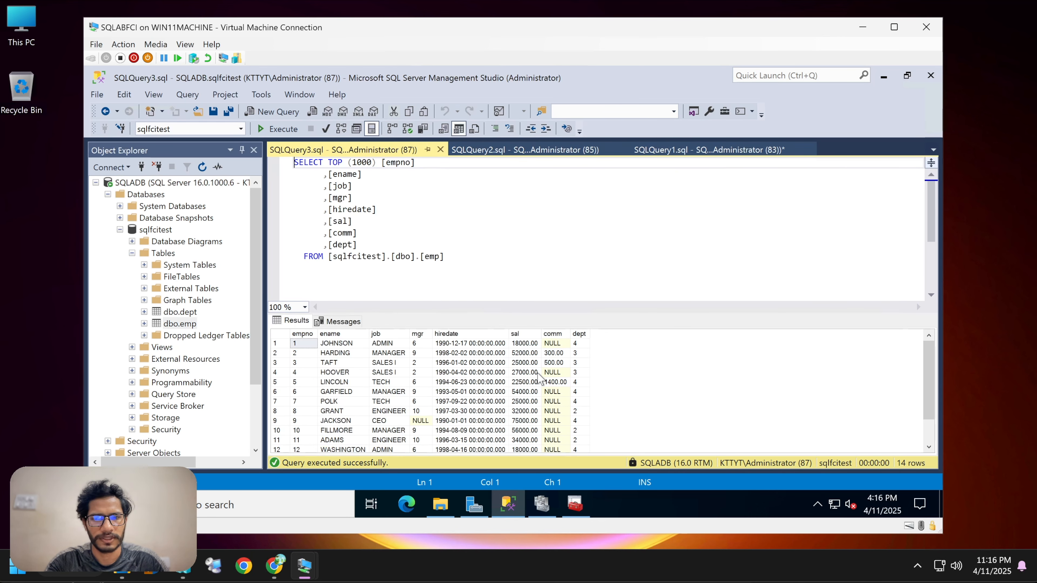
scroll(538, 378, "down", 1)
left_click(486, 222)
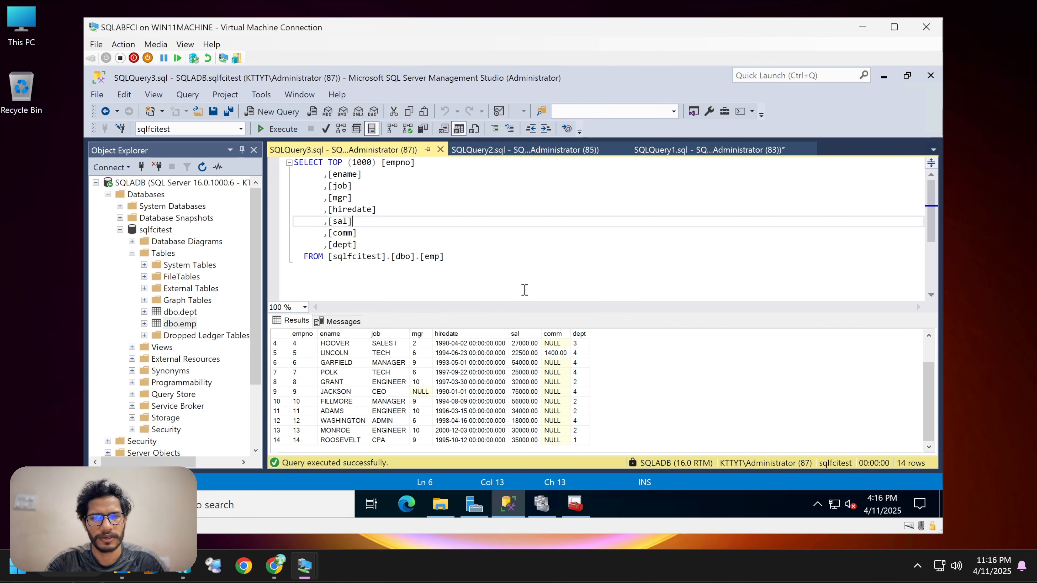
Collapse the sqlfcitest database, minimize Management Studio and switch to Failover Cluster Manager.
left_click(121, 229)
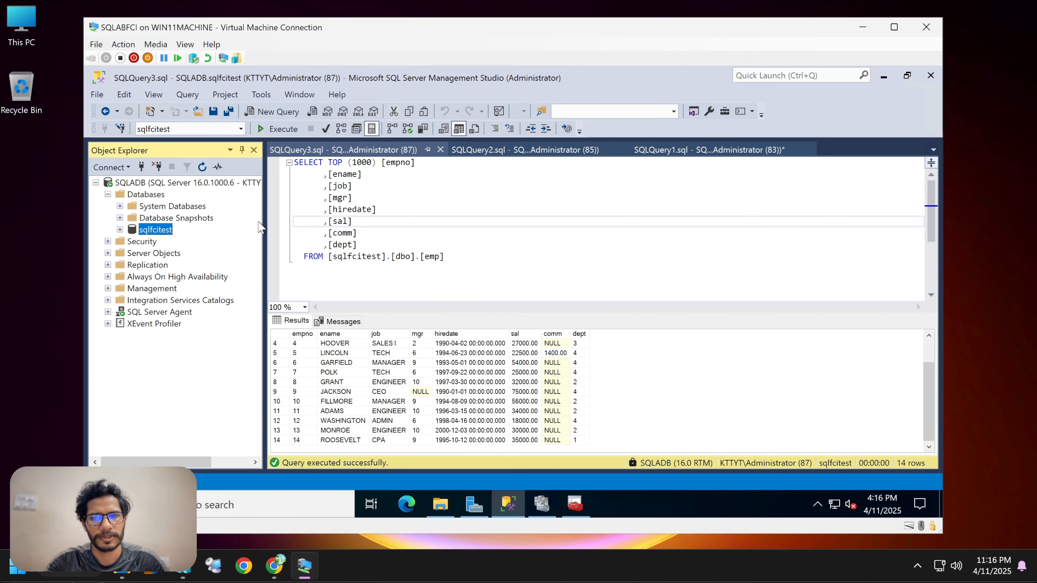
left_click(608, 209)
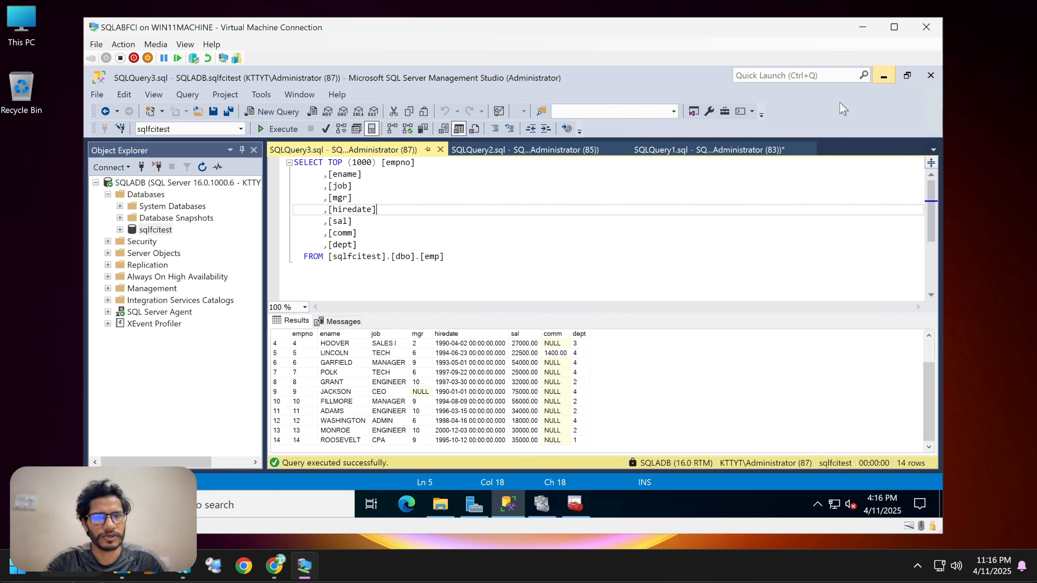
left_click(882, 78)
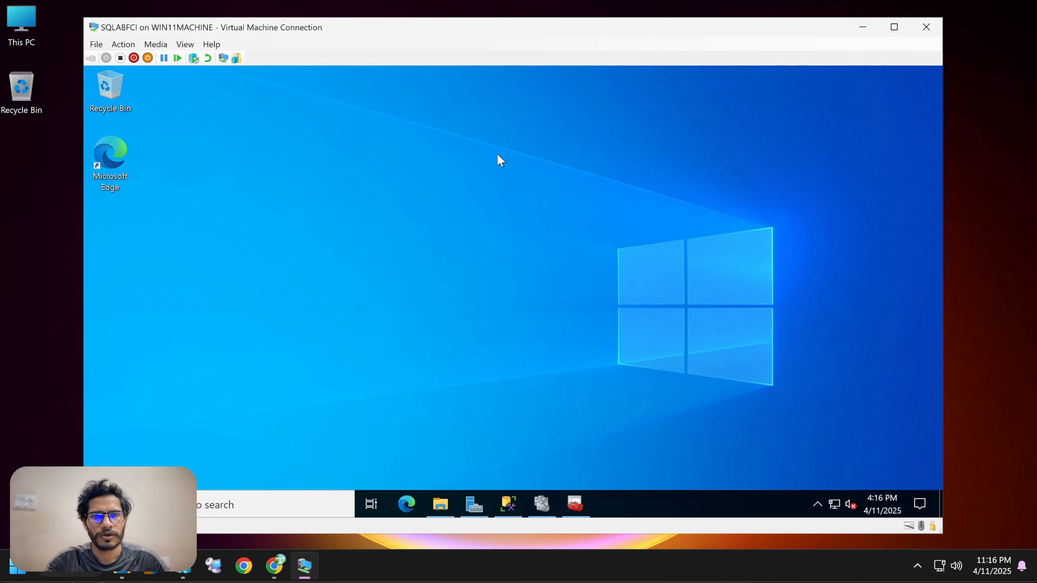
right_click(415, 124)
left_click(460, 166)
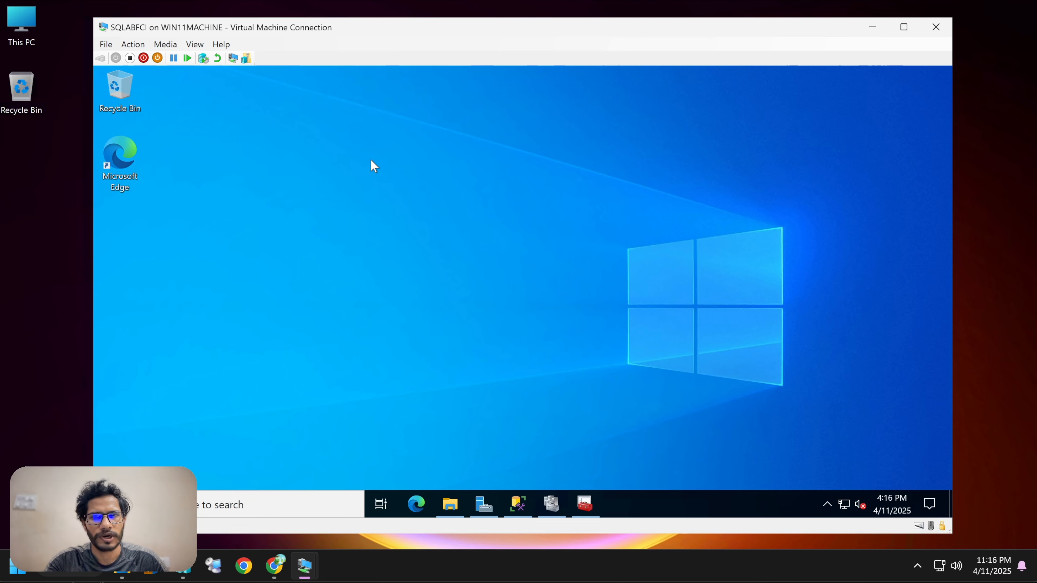
left_click(550, 503)
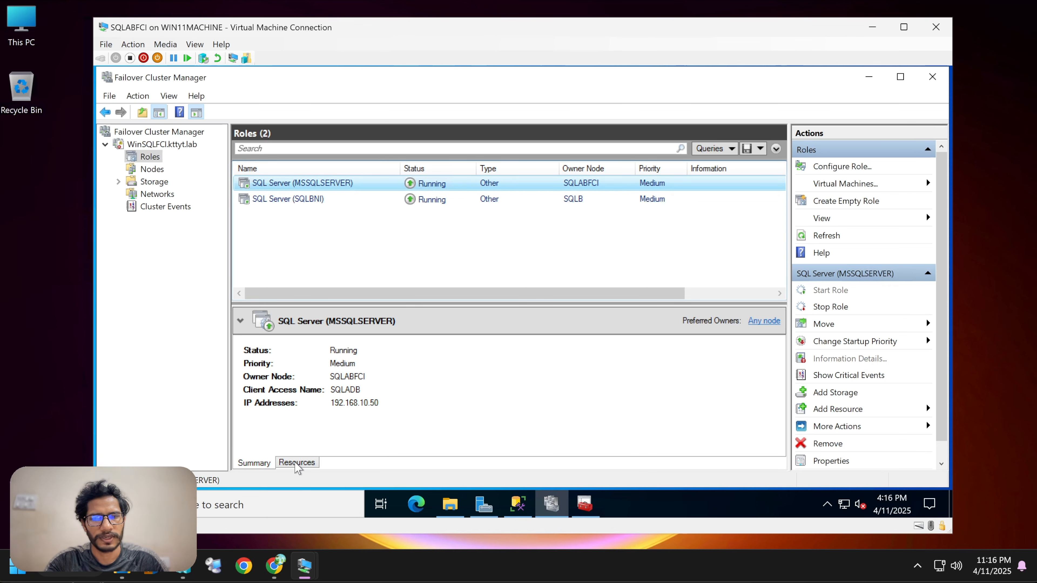
Examine the resources of the SQL Server (MSSQLSERVER) role, including the SQL Server and SQL Server Agent entries.
left_click(297, 463)
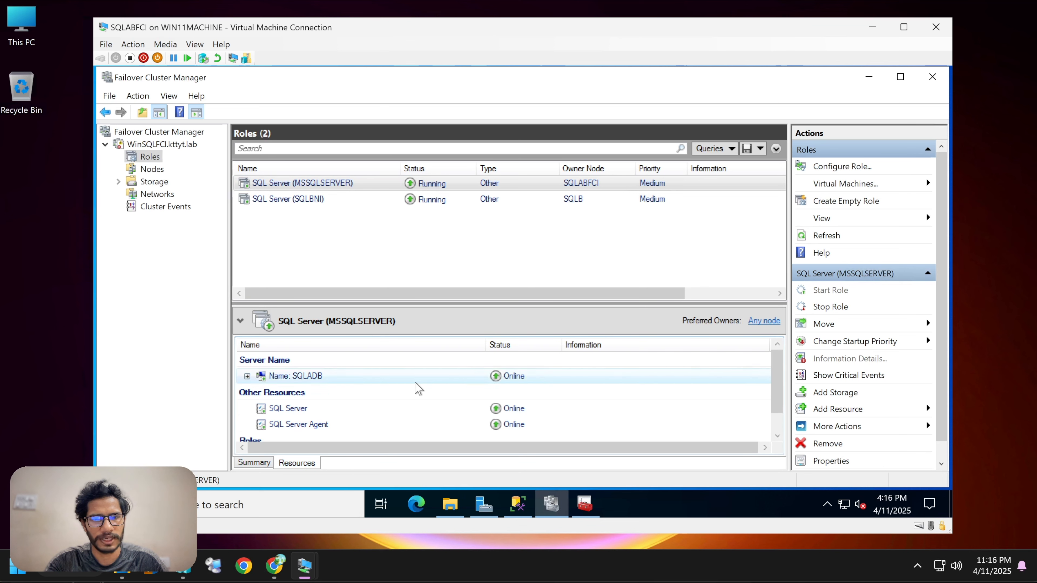
scroll(418, 388, "down", 1)
left_click_drag(489, 305, 488, 250)
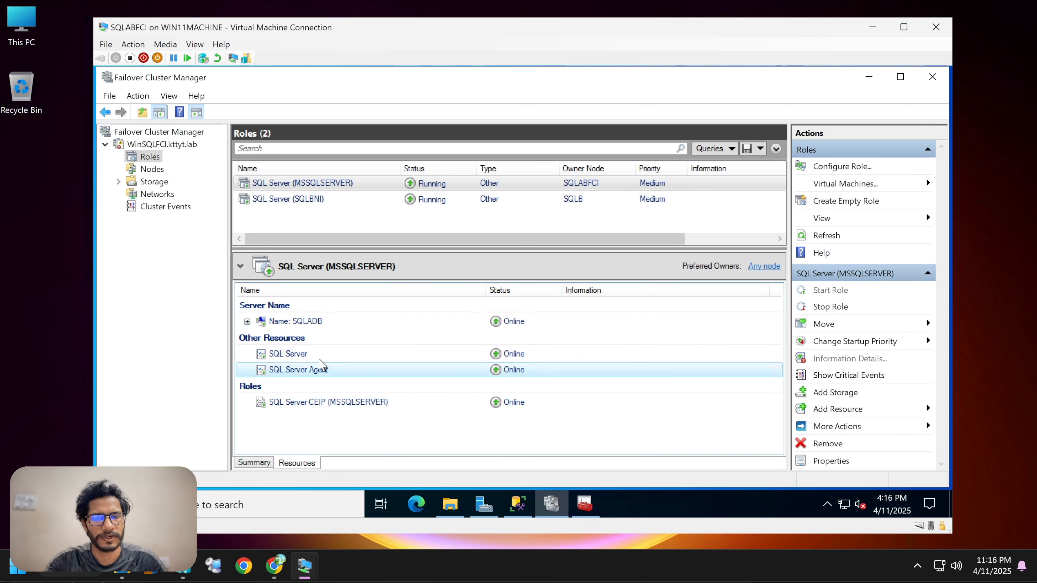
left_click(320, 365)
left_click(325, 353)
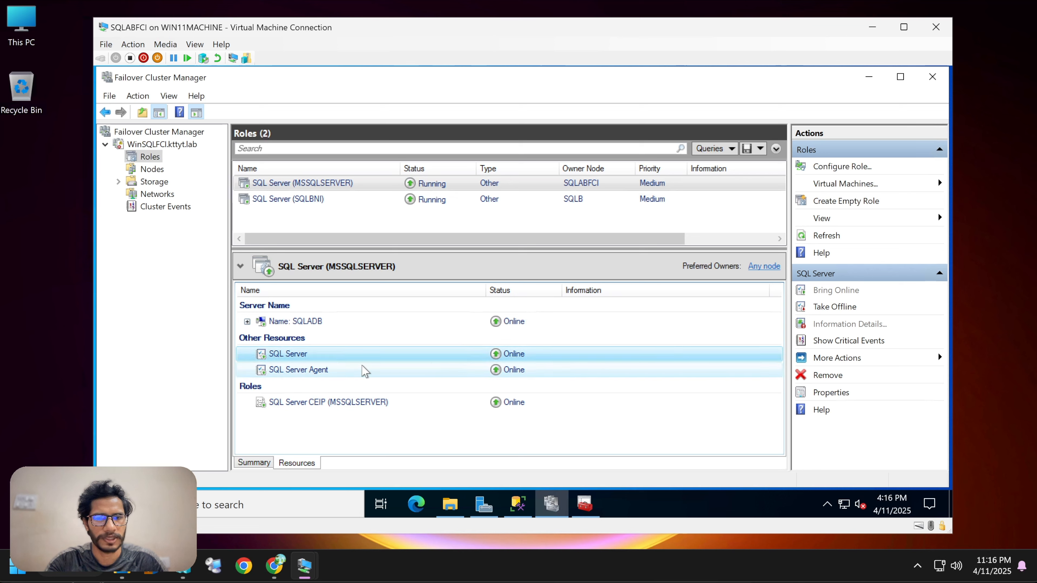
left_click(427, 371)
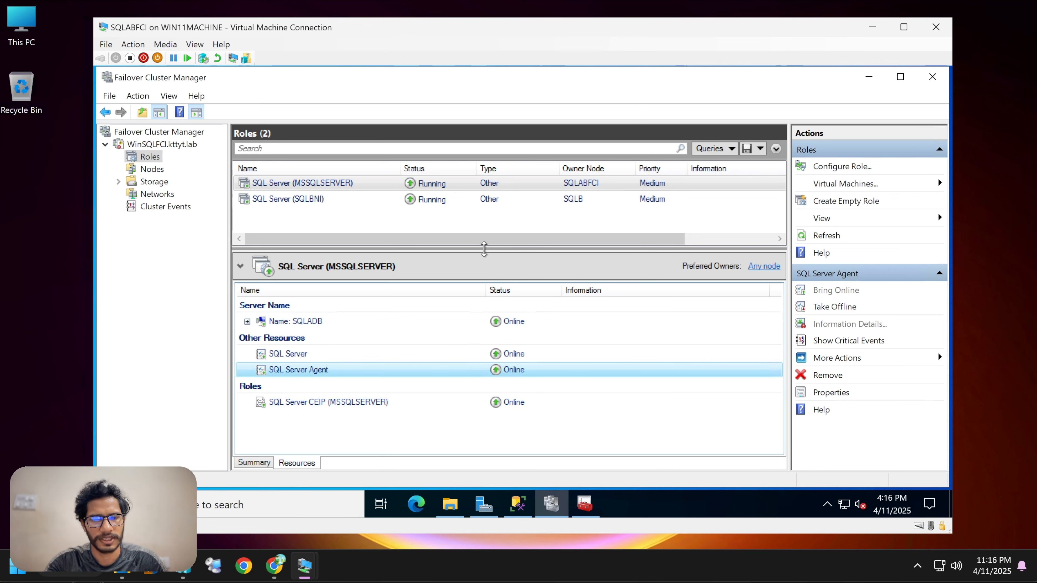
Review the SQL Server (MSSQLSERVER) role's server name, IP address resource and summary details.
left_click_drag(484, 248, 484, 256)
left_click(247, 329)
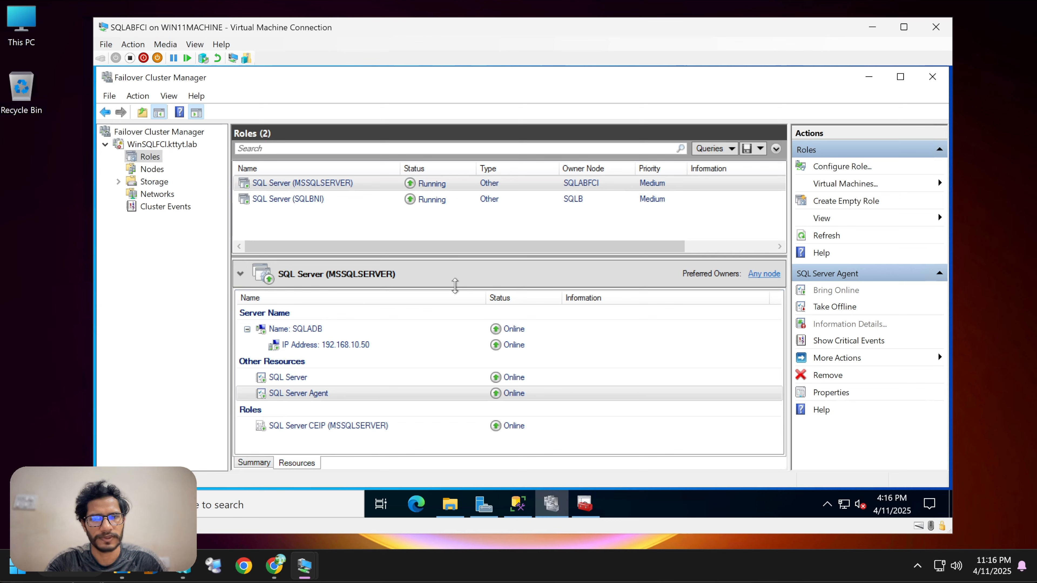
left_click_drag(455, 285, 455, 328)
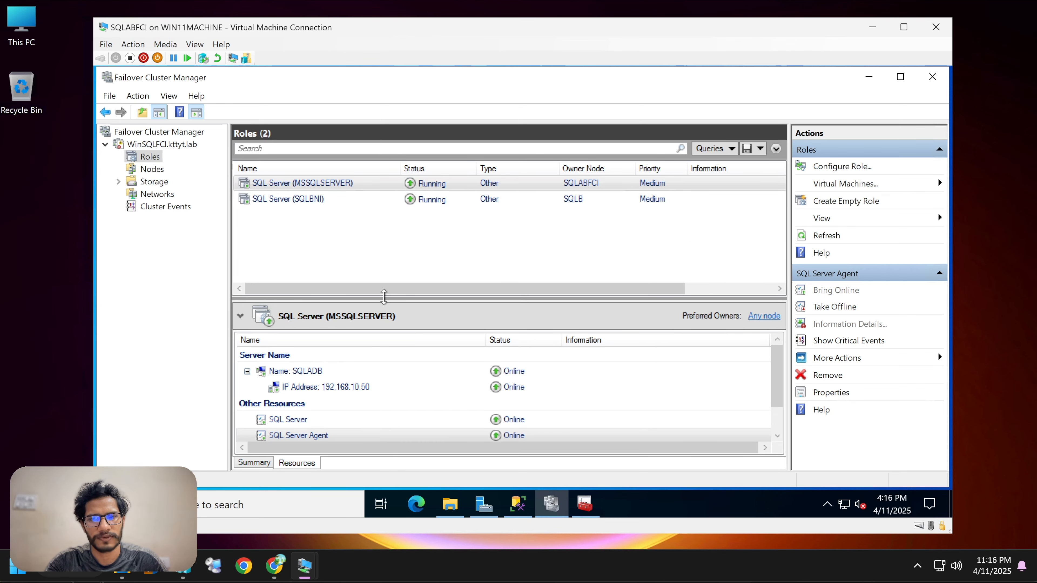
left_click_drag(384, 297, 384, 231)
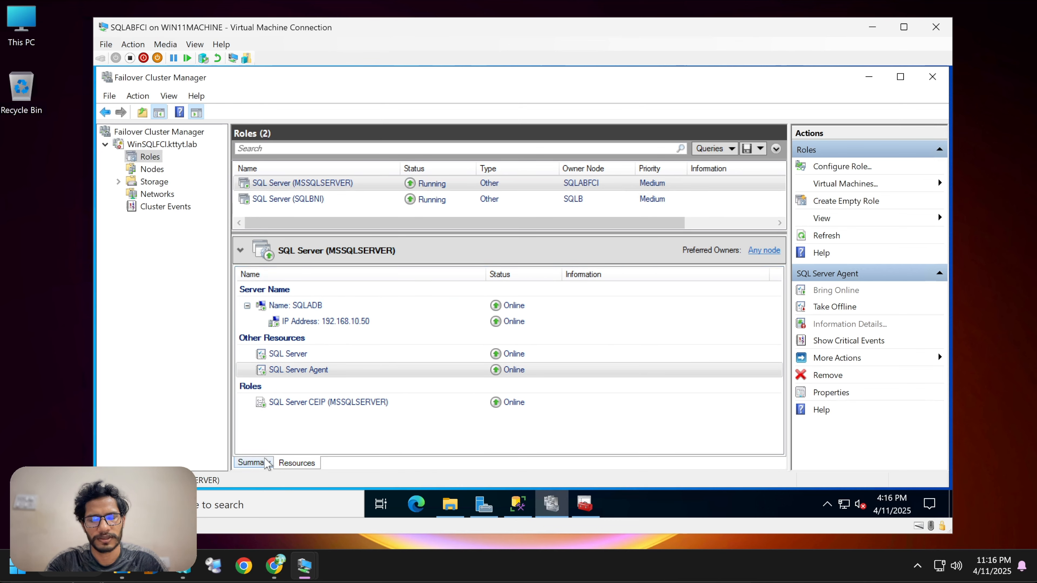
left_click(267, 463)
left_click_drag(416, 235, 426, 341)
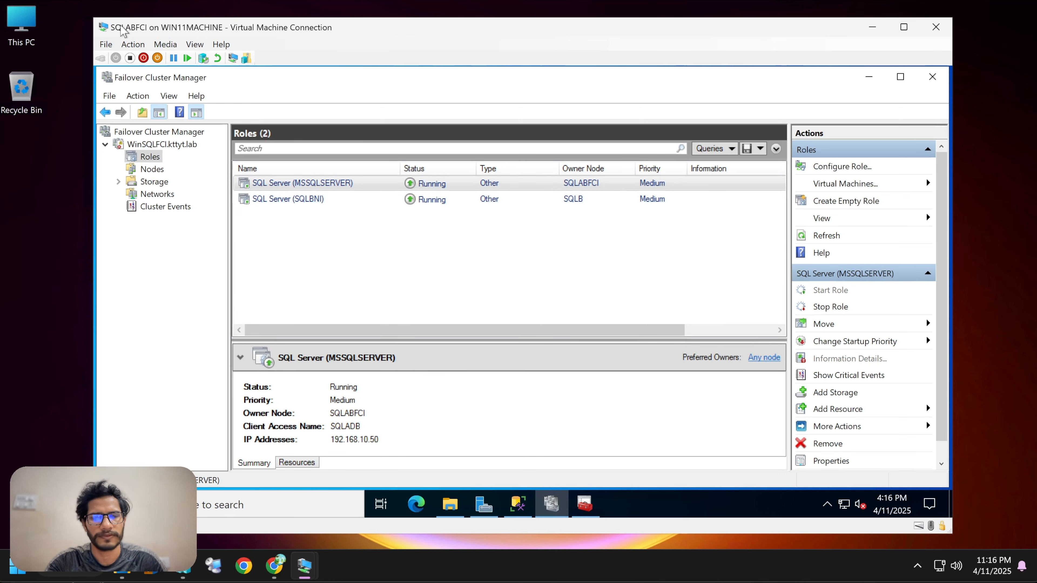
Minimize Failover Cluster Manager and shut down the SQLABFCI node with reason Other (Unplanned).
left_click(868, 77)
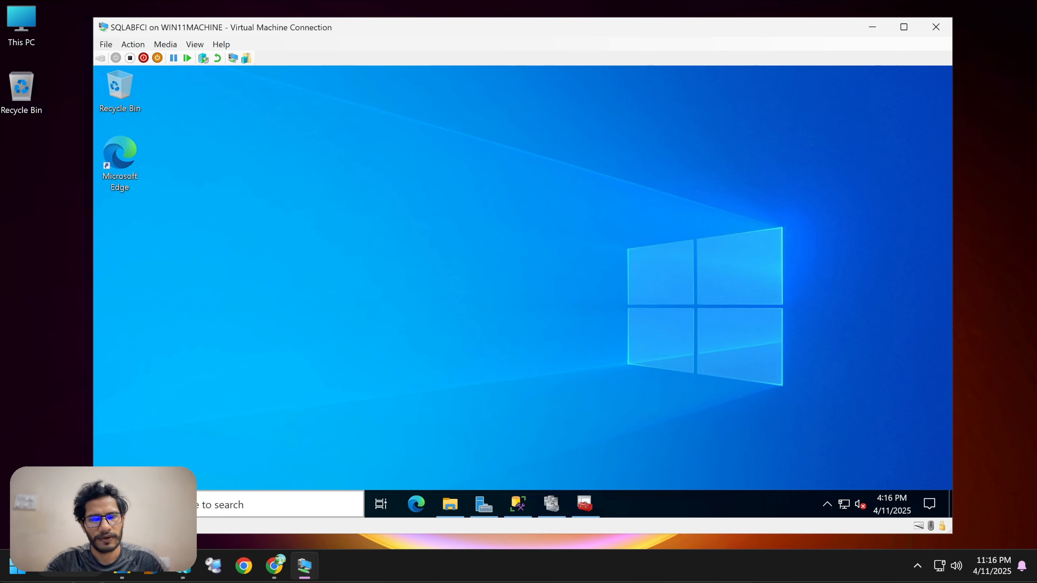
left_click(110, 504)
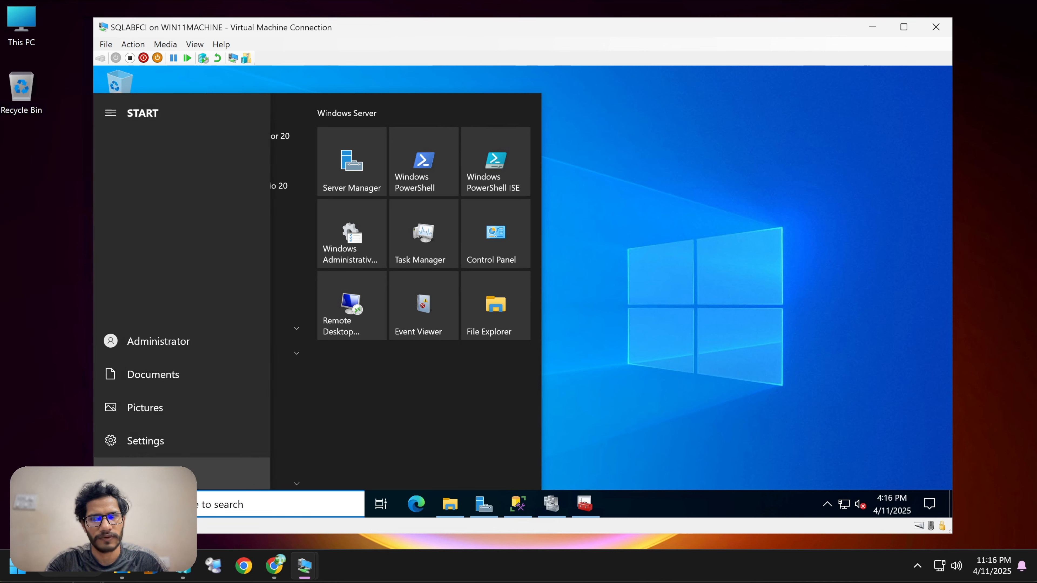
left_click(110, 473)
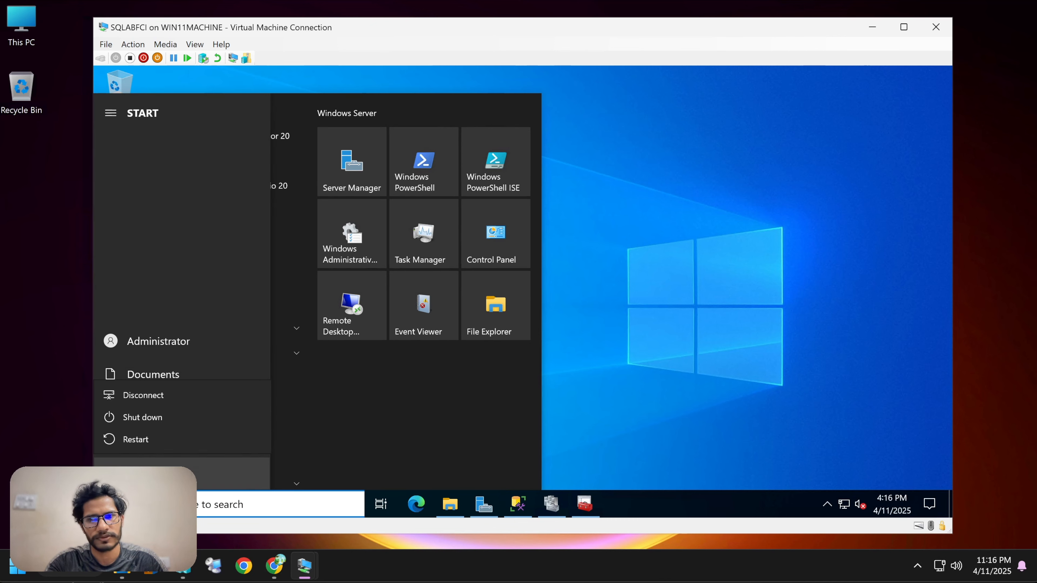
left_click(159, 421)
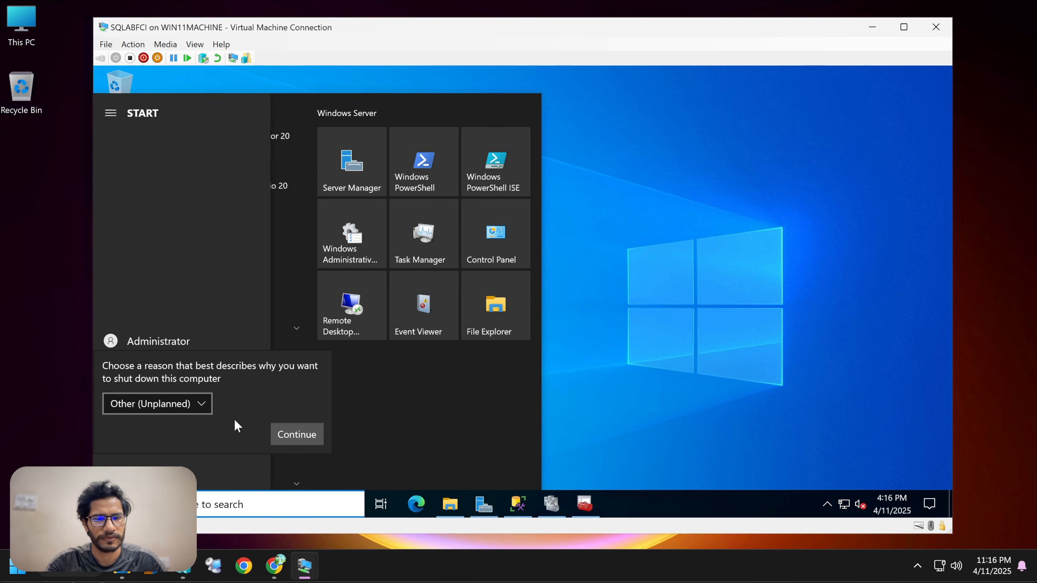
left_click(295, 434)
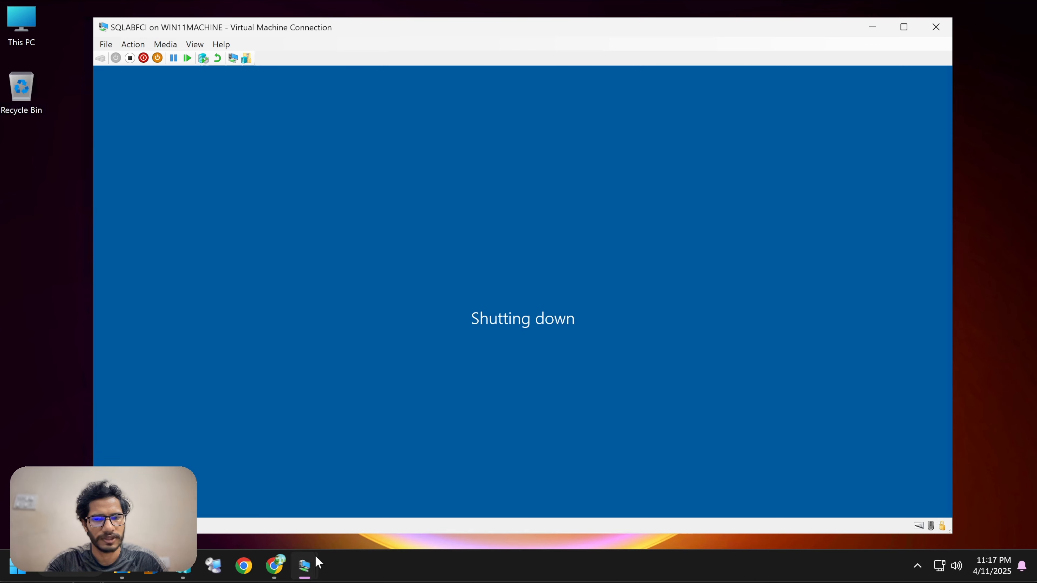
Switch to the SQLA machine and open Failover Cluster Manager to check the MSSQLSERVER role's owner node and status.
mouse_move(313, 562)
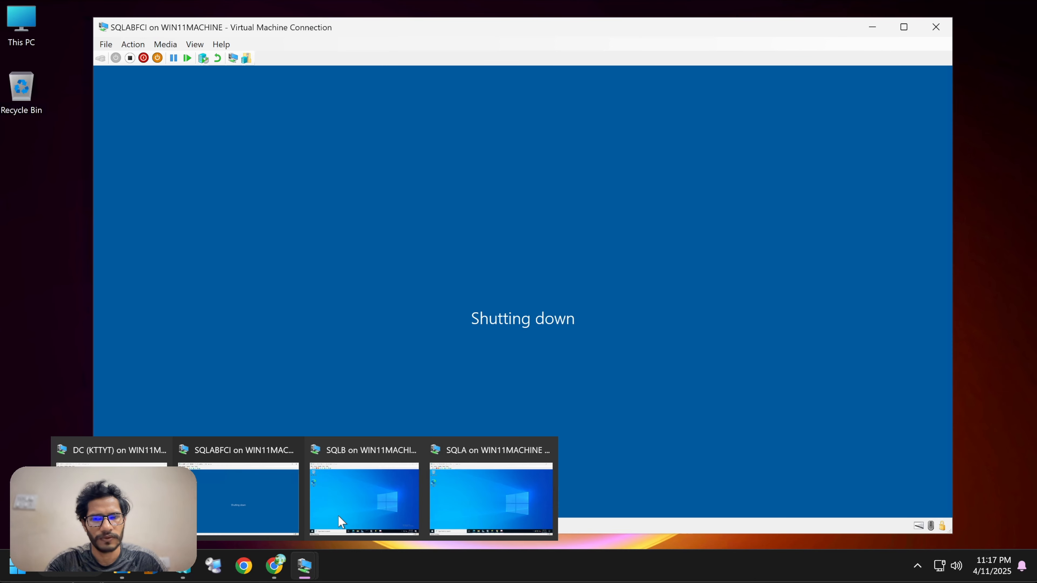
left_click(462, 482)
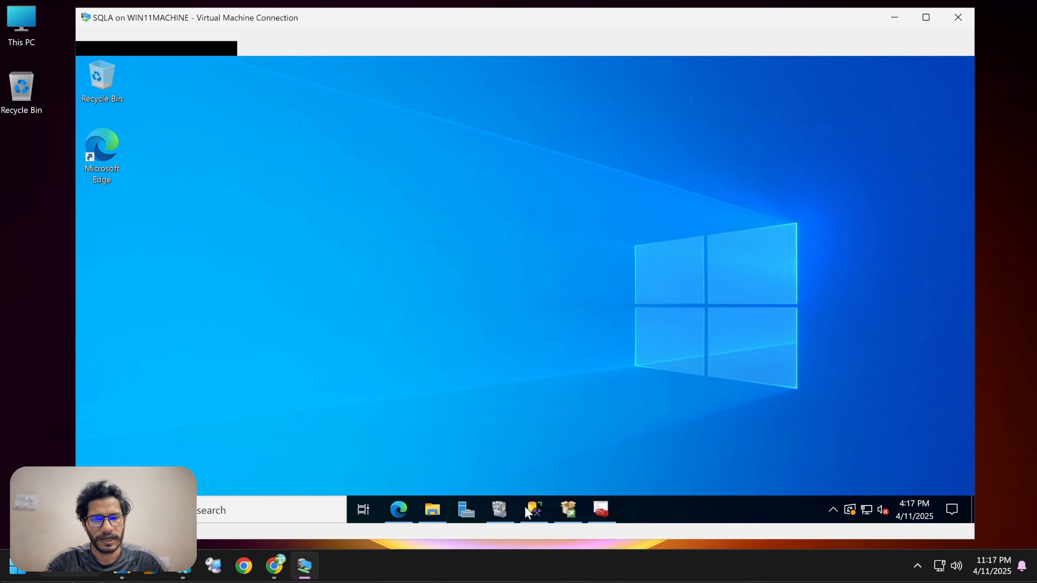
left_click(489, 510)
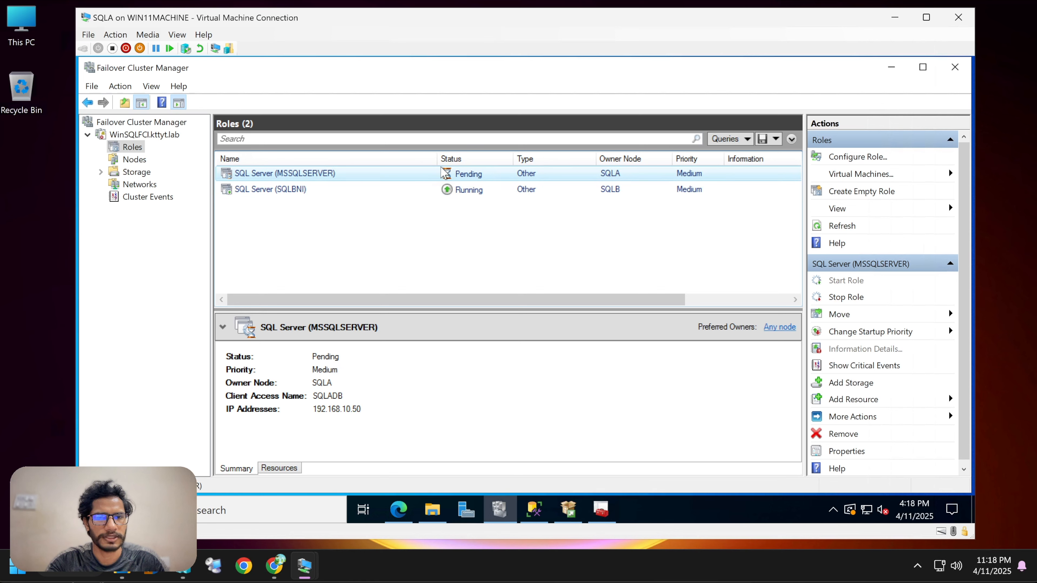
left_click_drag(437, 160, 364, 159)
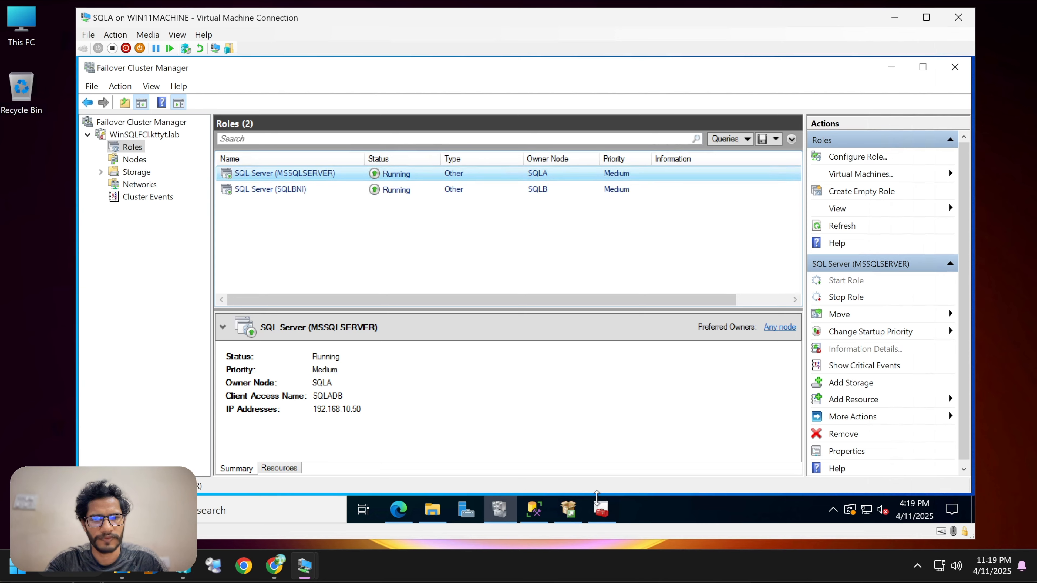
Open SQL Server Configuration Manager on SQLA, refresh the SQL Server Services list and review the running services.
left_click(602, 509)
left_click(372, 207)
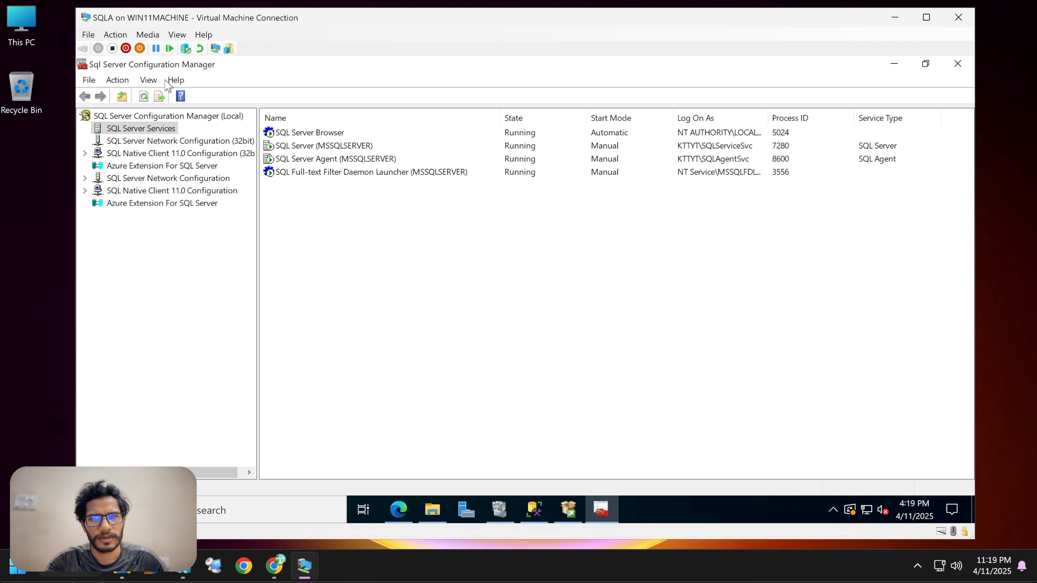
left_click(143, 97)
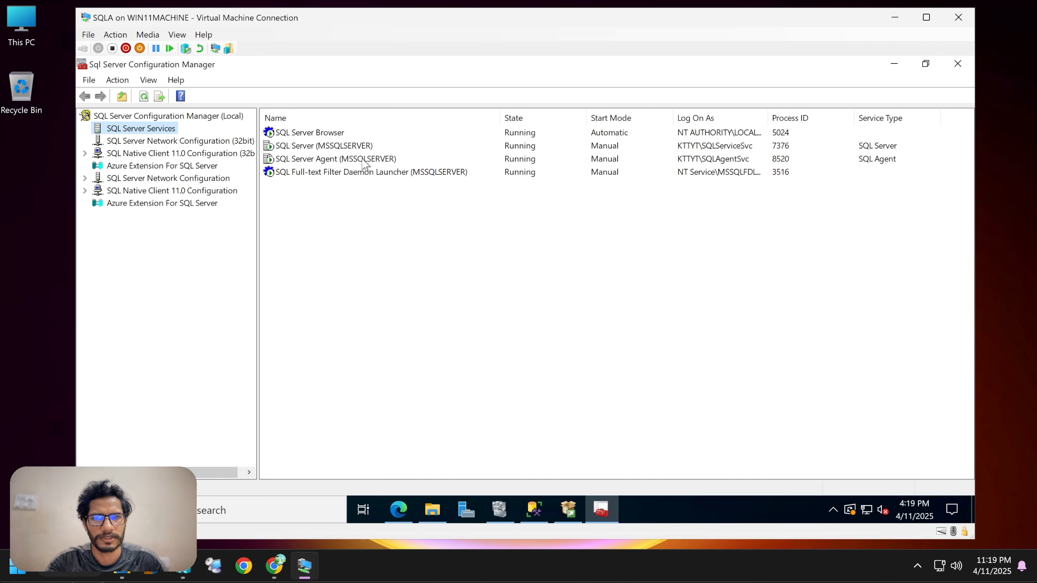
left_click(359, 147)
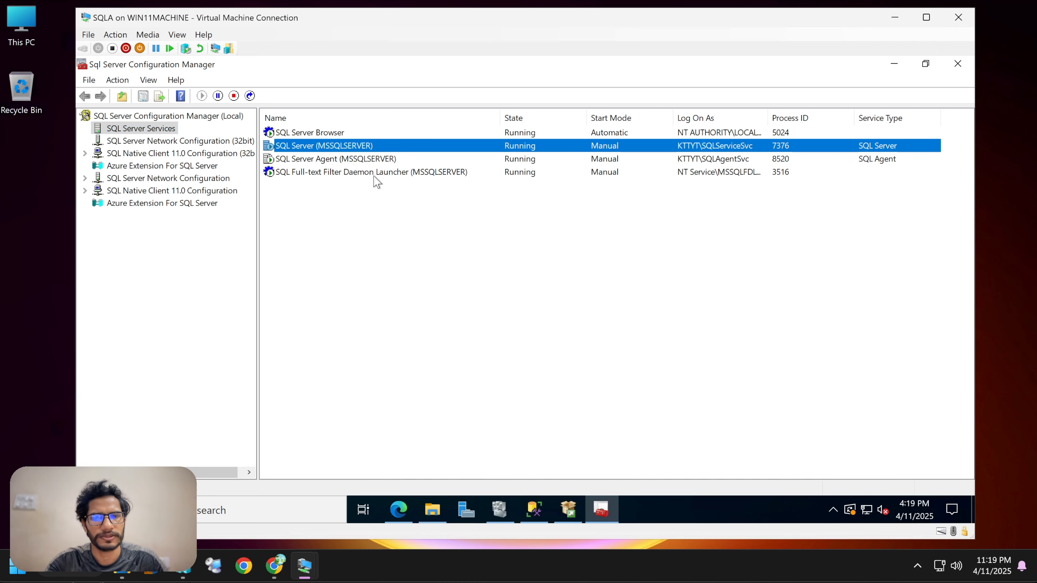
left_click(365, 159)
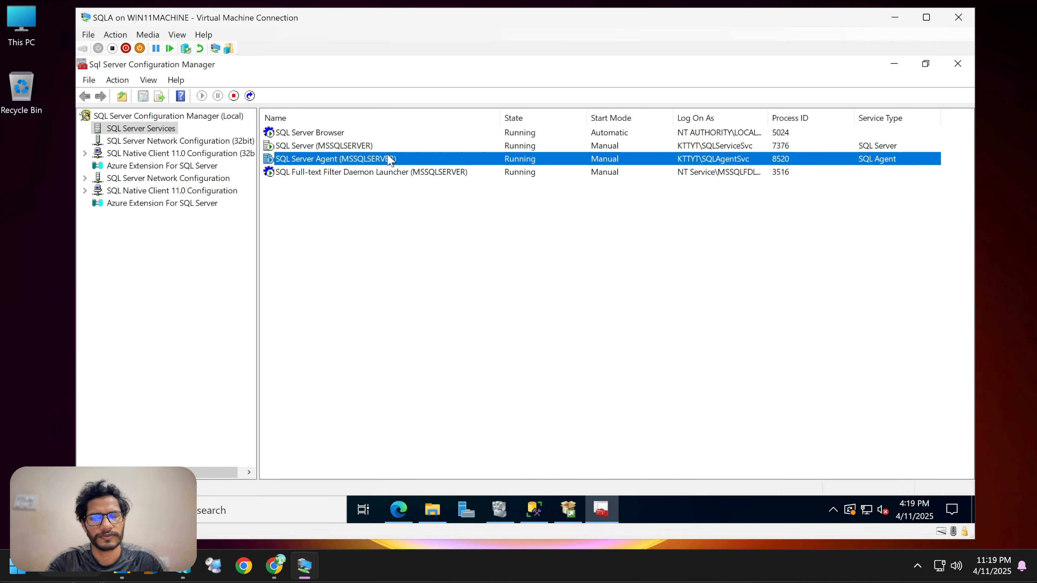
left_click(358, 148)
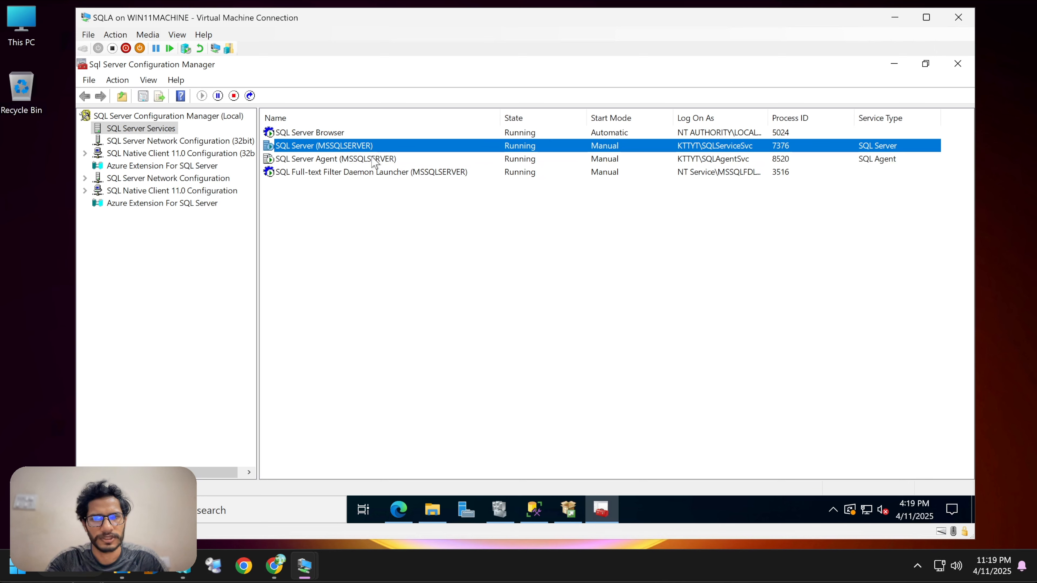
left_click(367, 160)
left_click(891, 66)
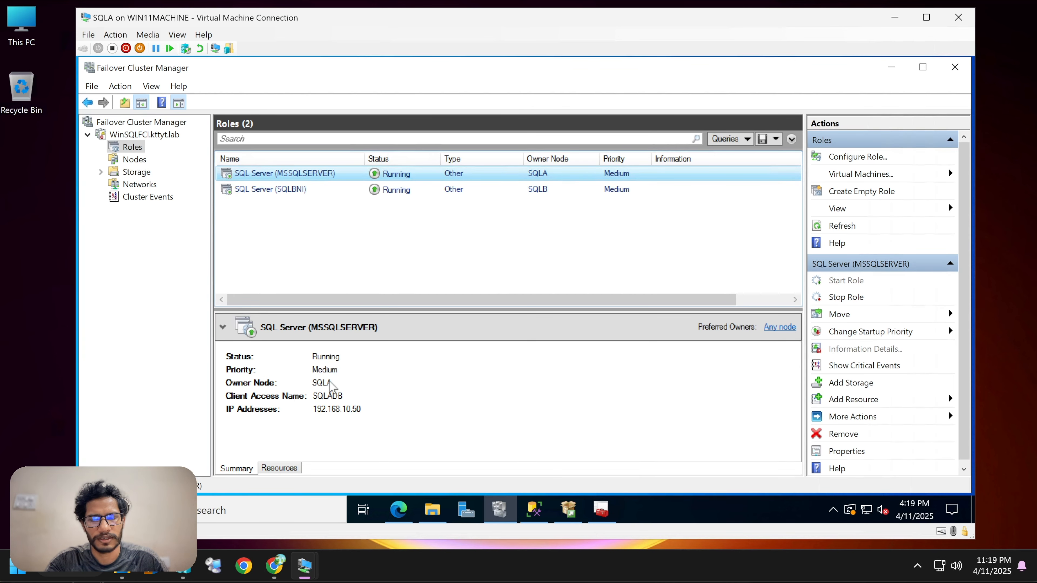
In Management Studio, disconnect the 192.168.10.50 connection and refresh the SQLADB server.
left_click(538, 516)
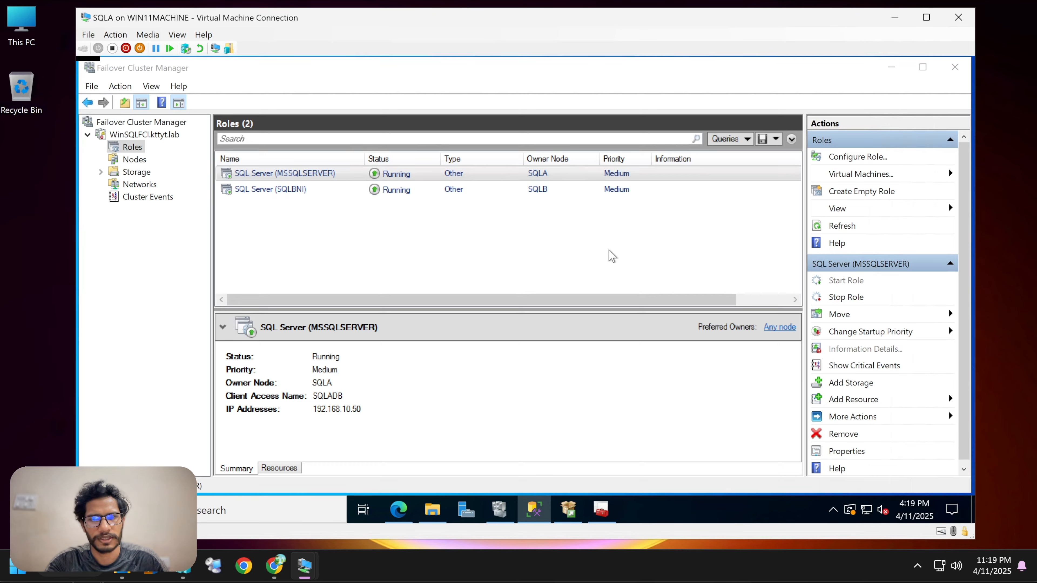
left_click(147, 175)
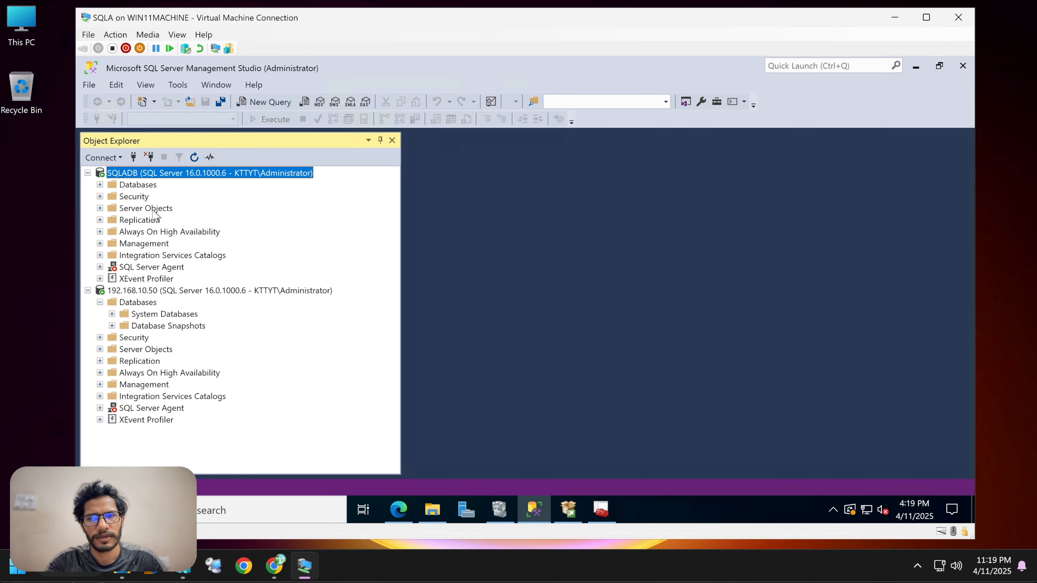
left_click(143, 292)
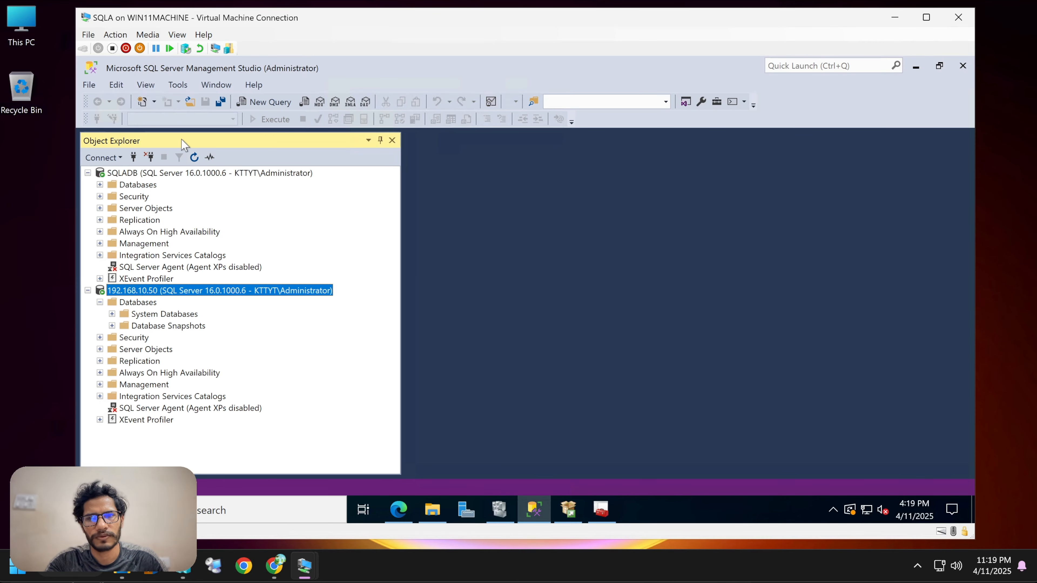
left_click(149, 157)
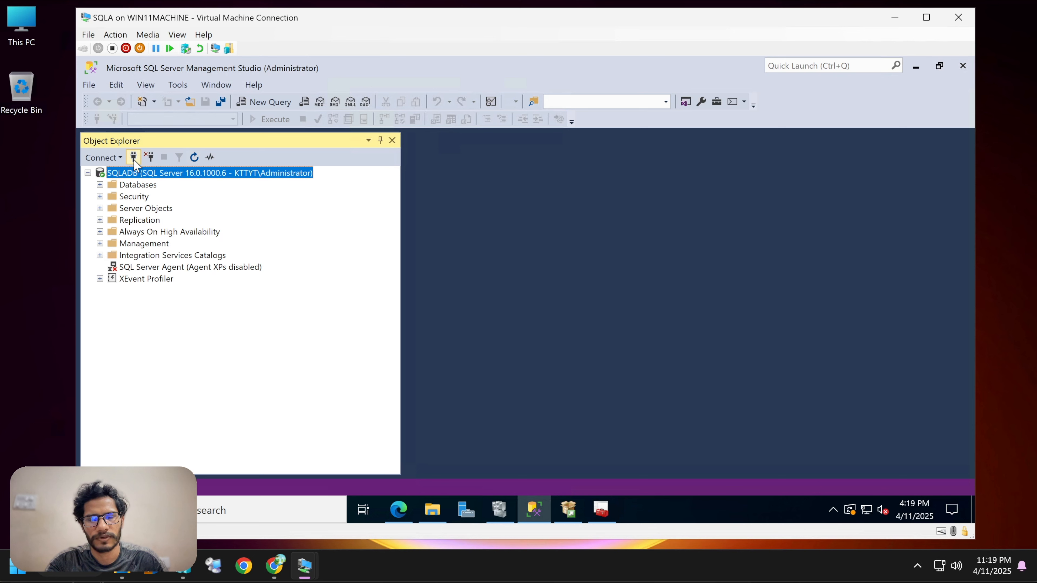
left_click(194, 157)
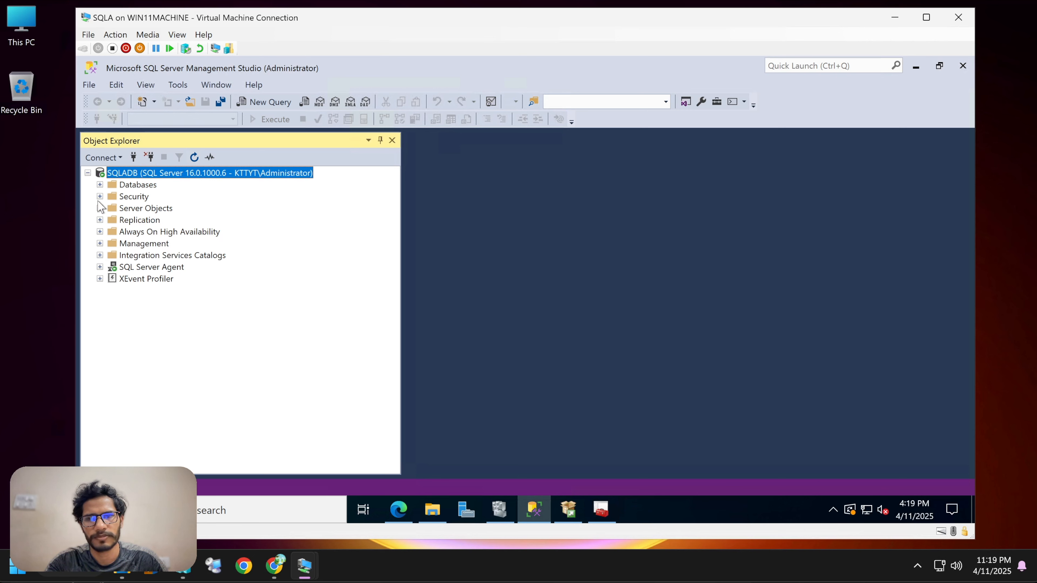
Expand sqlfcitest's tables on SQLADB and select the top 1000 rows of dbo.dept.
left_click(99, 185)
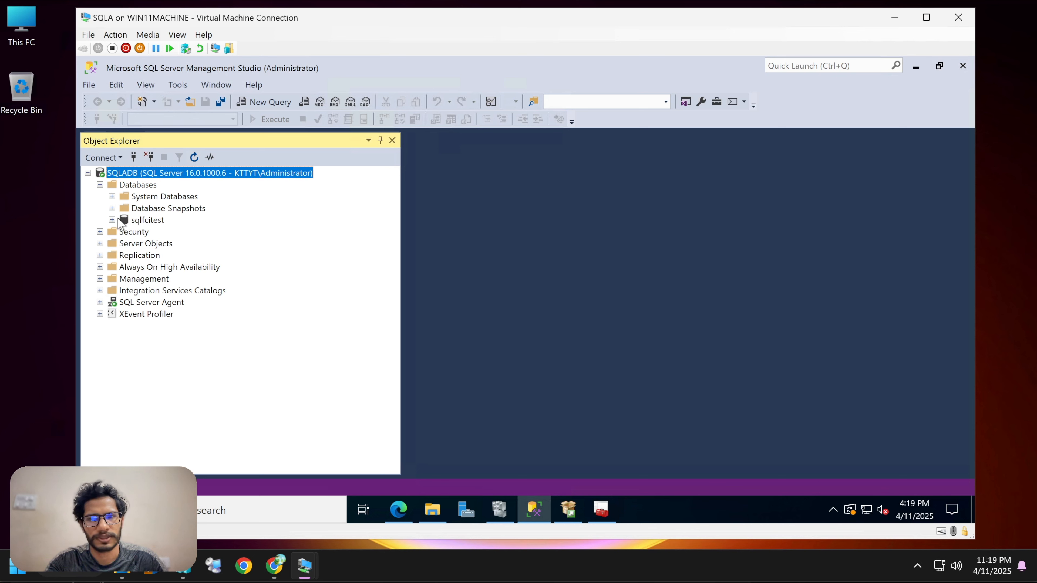
left_click(112, 220)
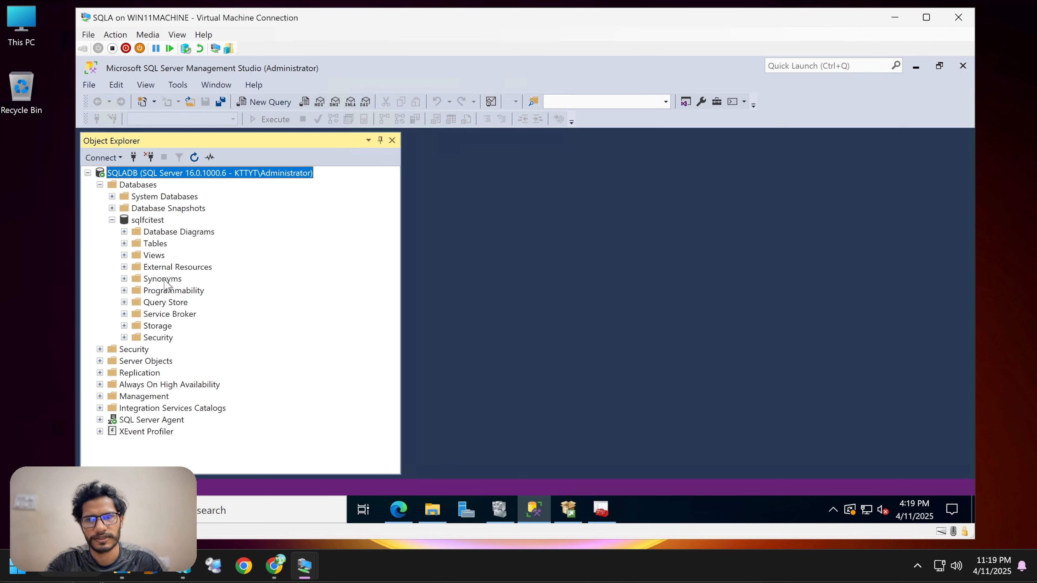
left_click(125, 244)
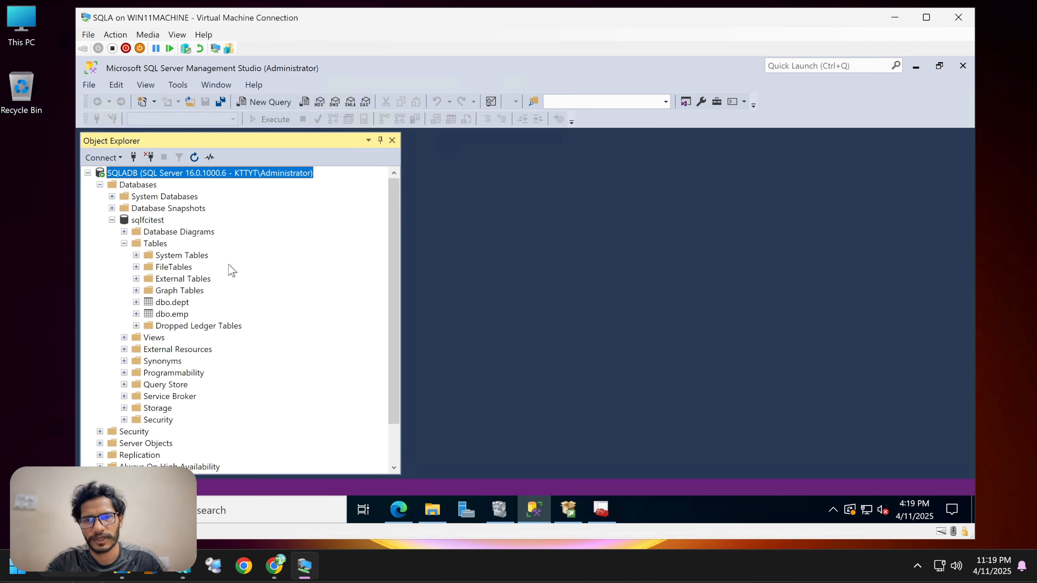
left_click(172, 303)
right_click(190, 303)
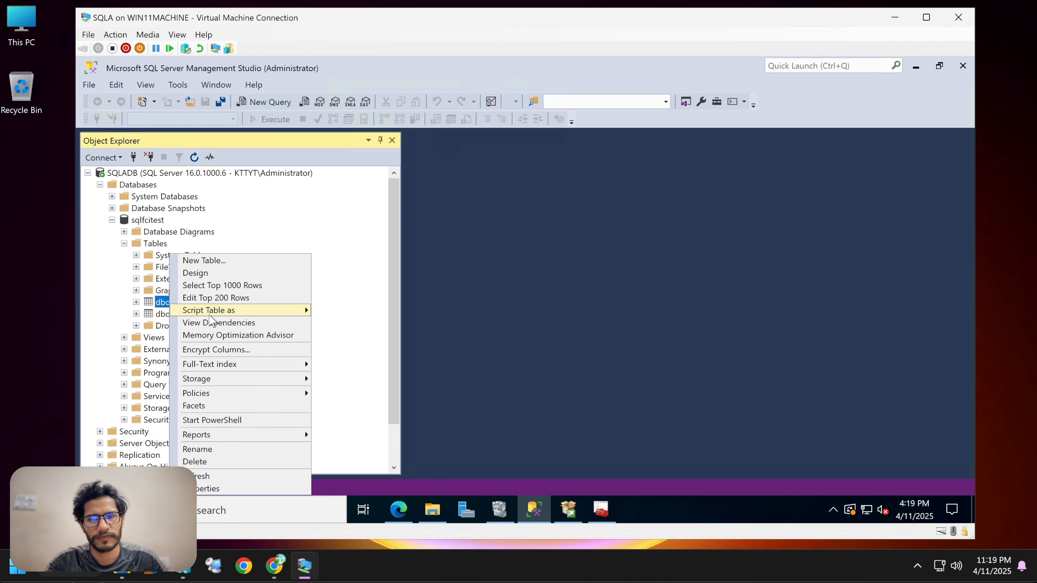
left_click(302, 285)
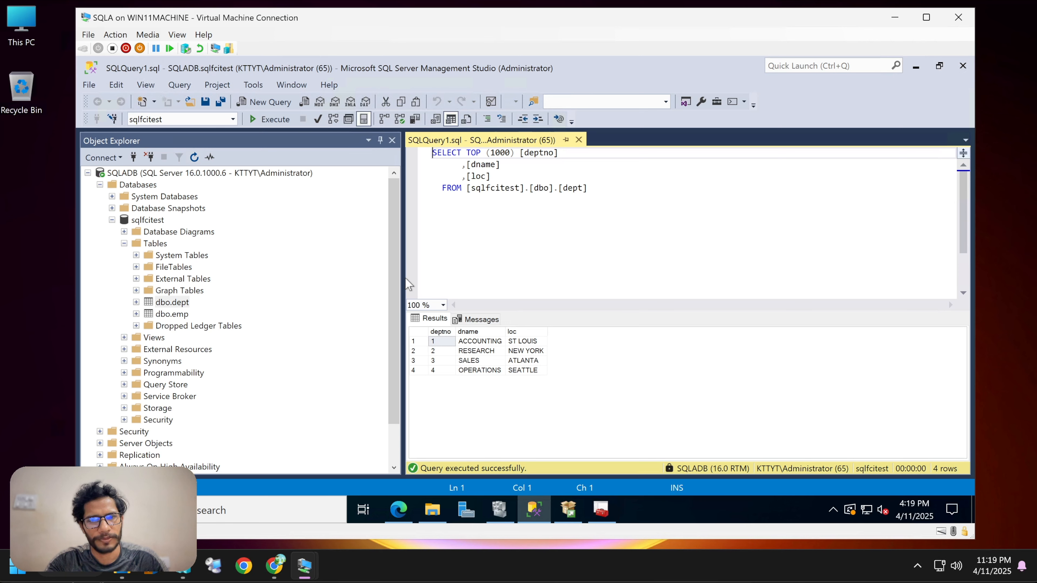
left_click_drag(404, 287, 329, 290)
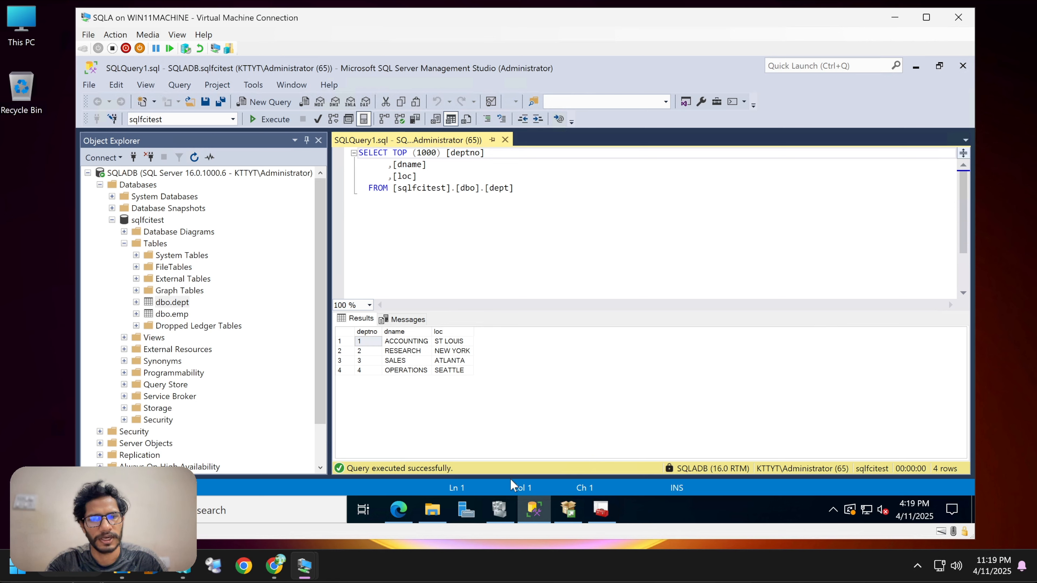
left_click(496, 266)
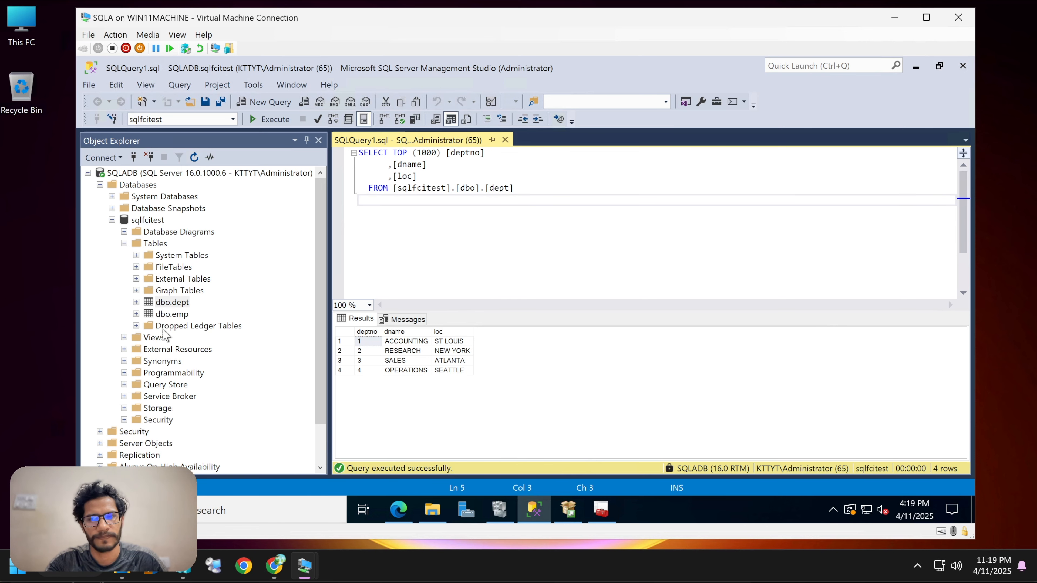
Select the top 1000 rows of dbo.emp and minimize Management Studio.
right_click(176, 315)
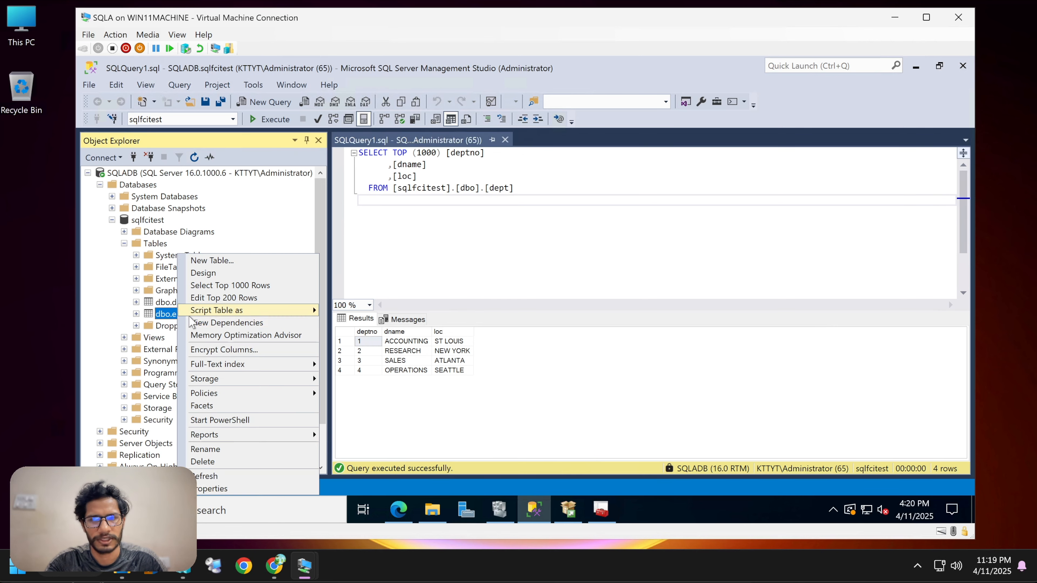
left_click(292, 286)
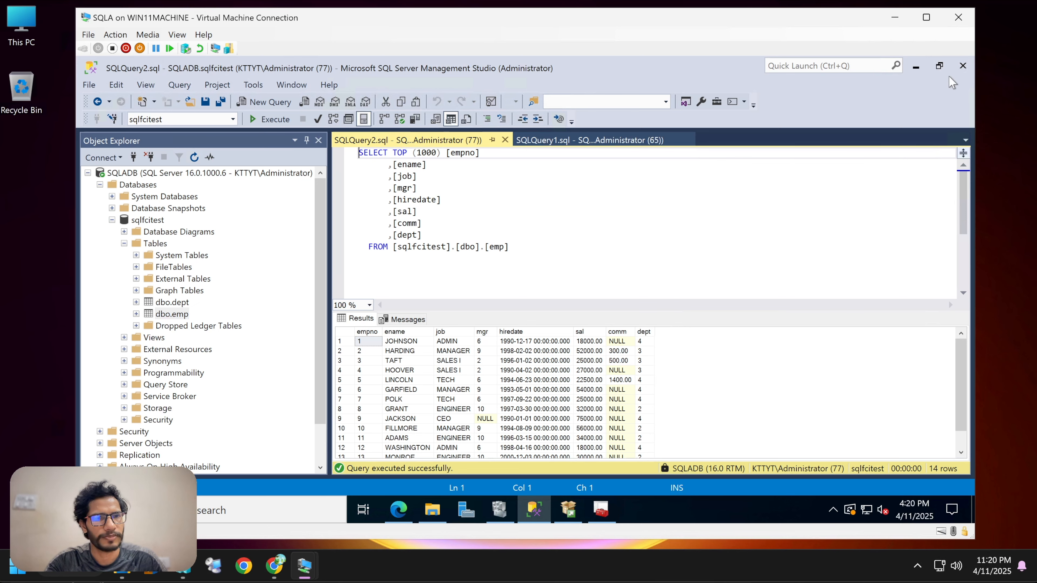
left_click(938, 66)
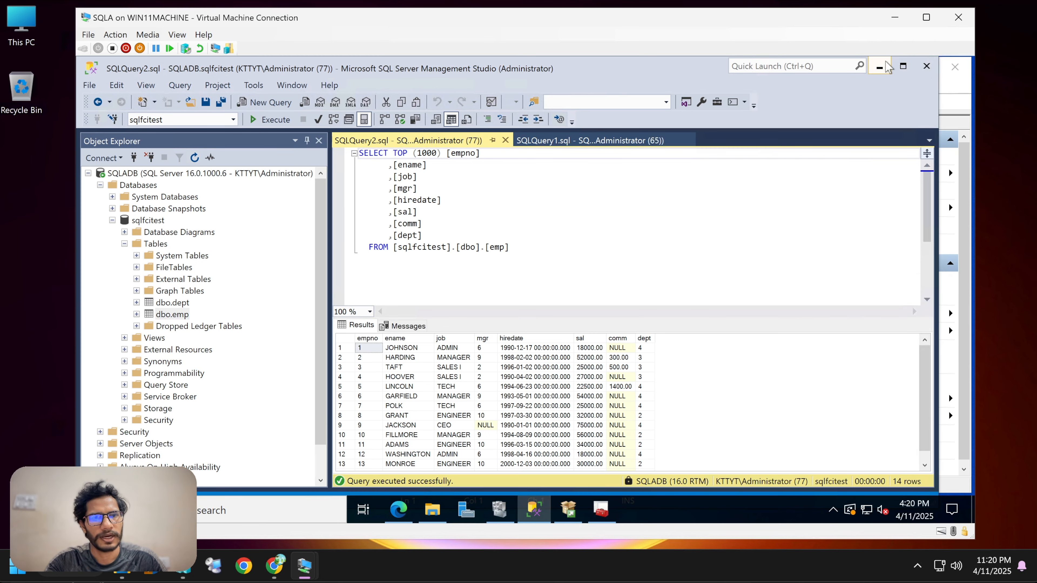
left_click(880, 67)
left_click(880, 65)
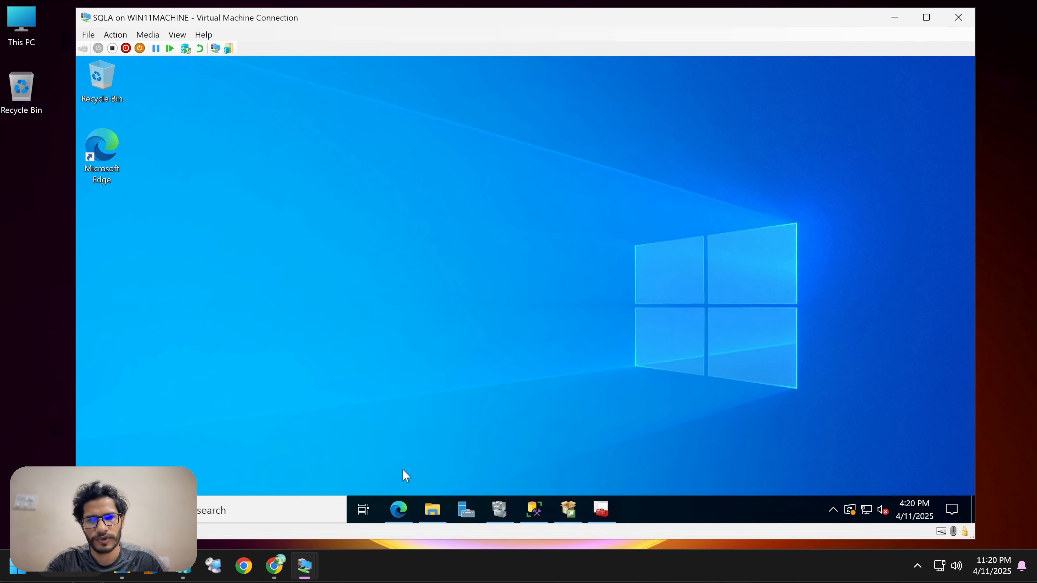
Open File Explorer on SQLA and browse Local Disk C: to ClusterStorage\Volume1.
left_click(432, 509)
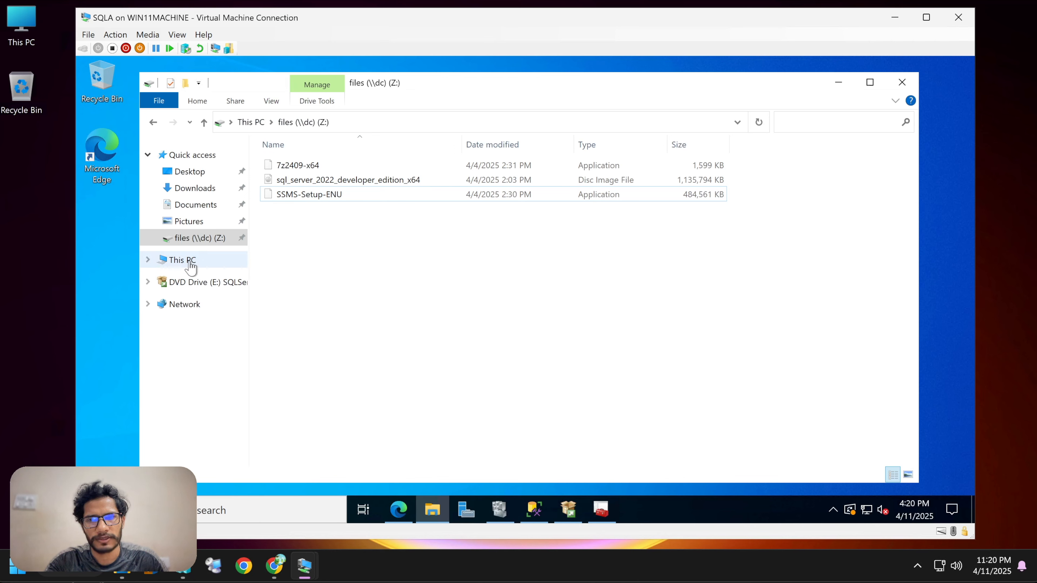
left_click(183, 260)
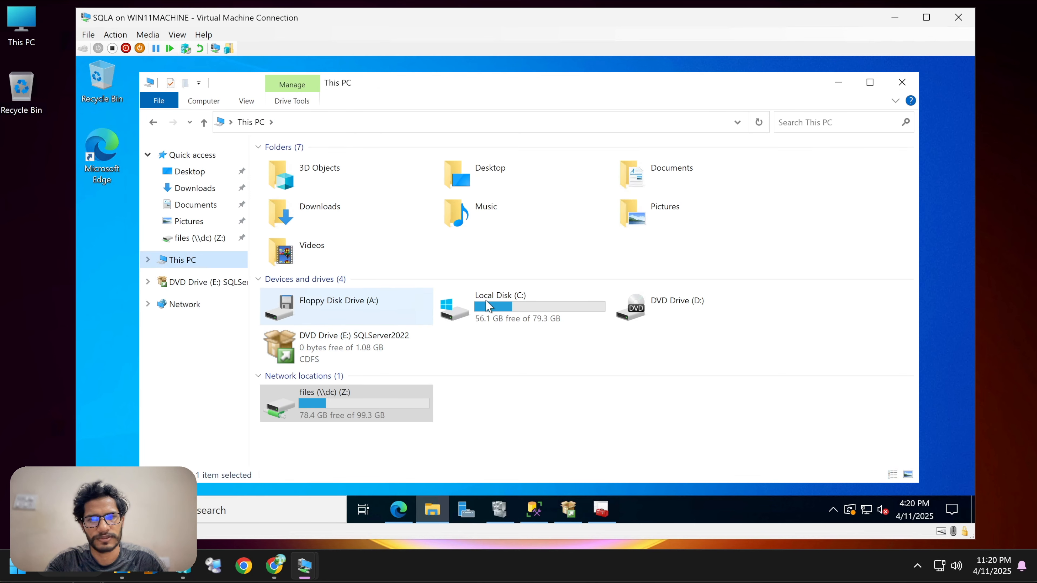
double_click(487, 306)
double_click(306, 171)
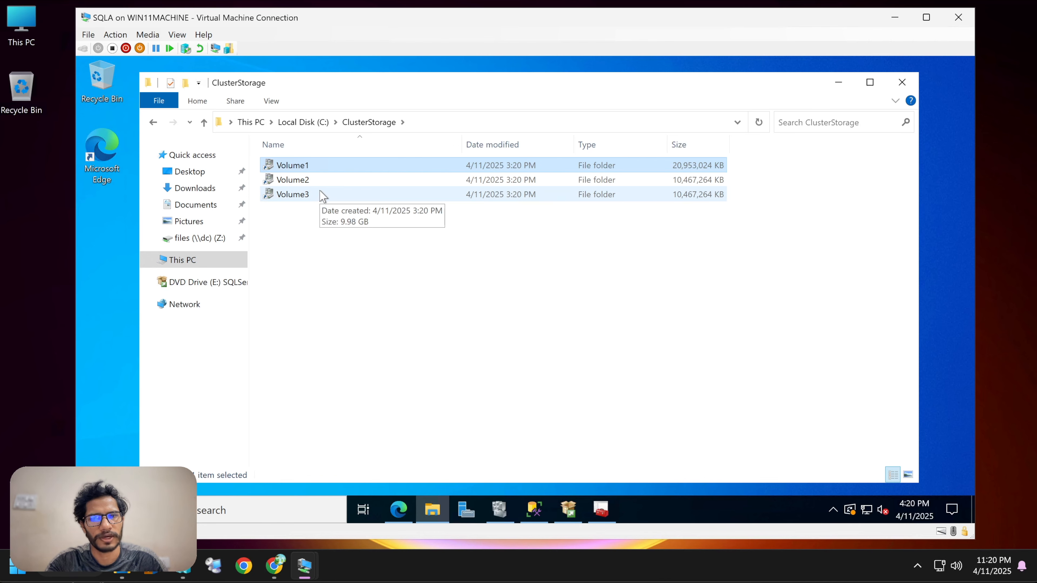
double_click(325, 169)
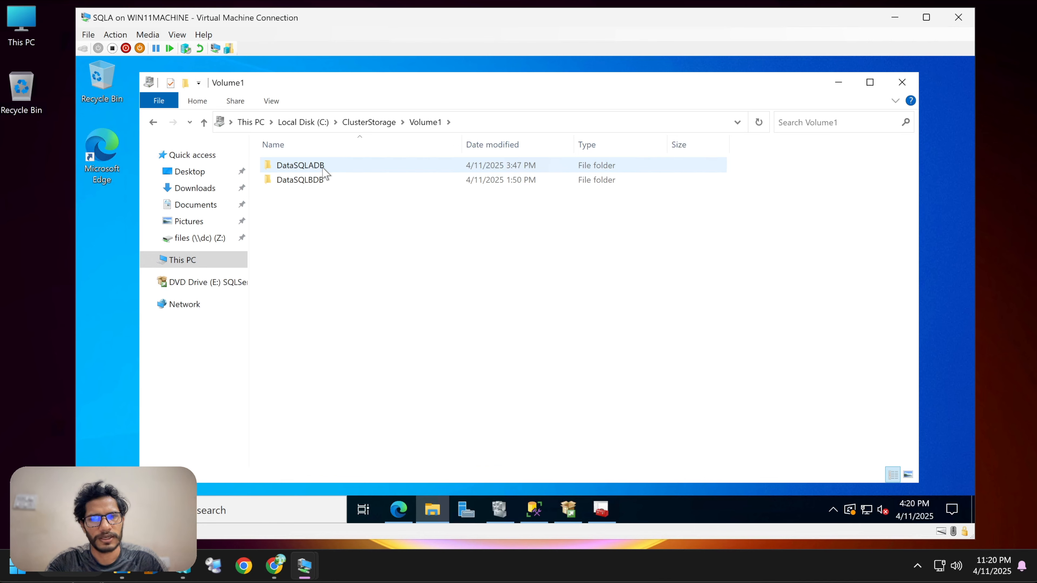
double_click(321, 171)
left_click(154, 123)
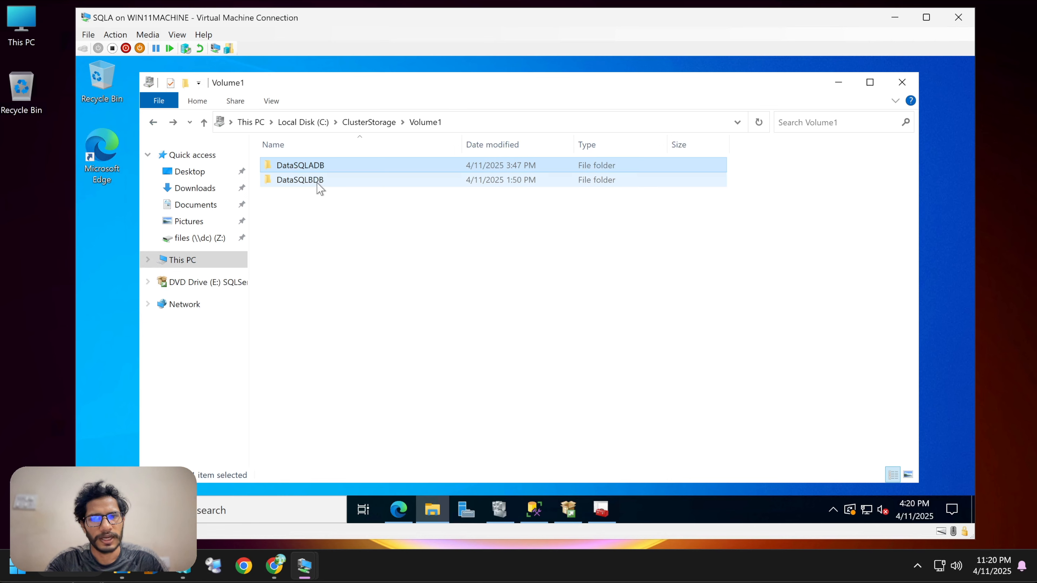
Browse into DataSQLADB\MSSQL16.MSSQLSERVER\MSSQL and open its DATA folder.
left_click(346, 183)
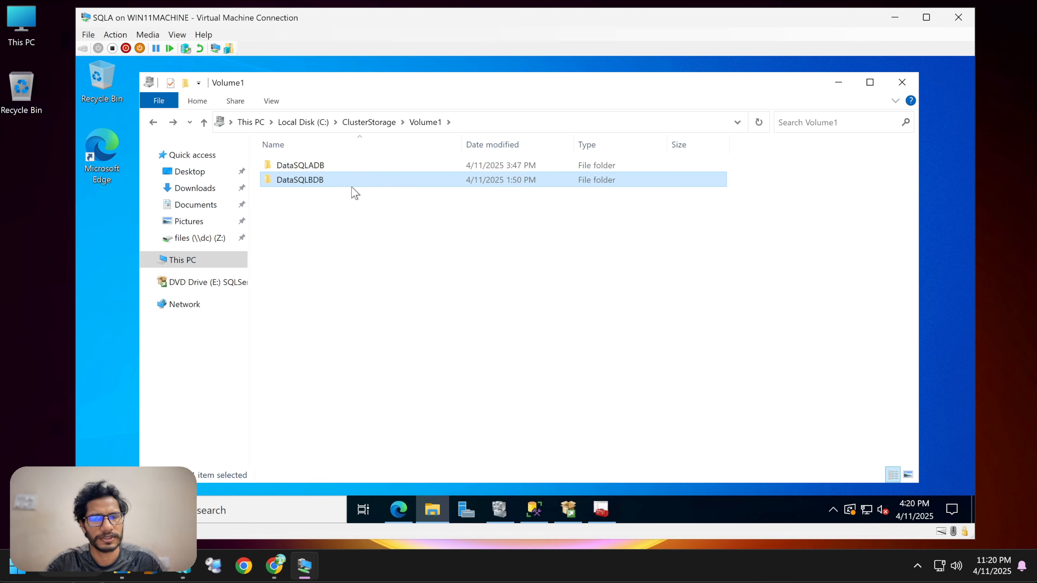
left_click(323, 168)
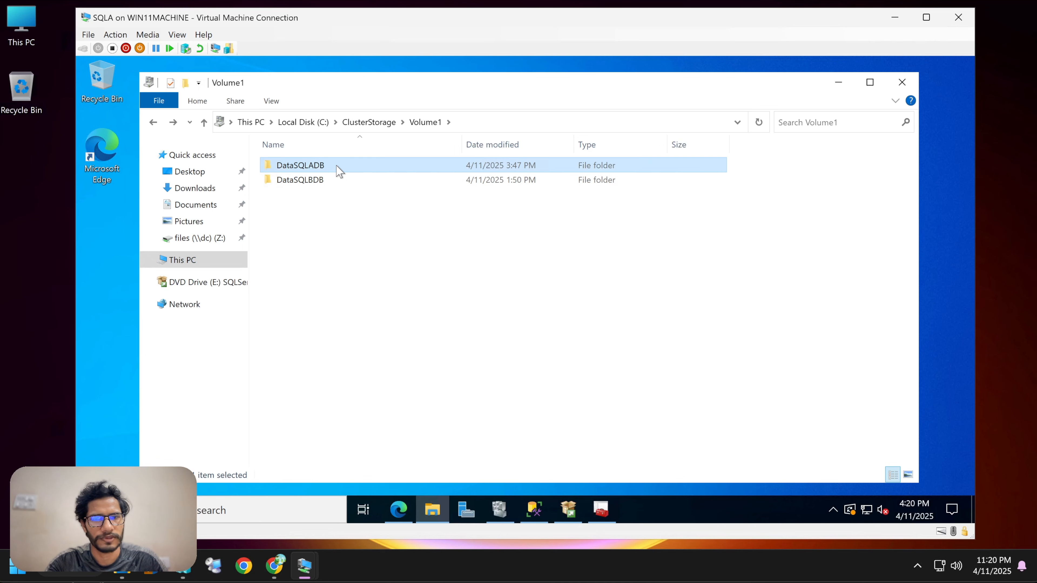
double_click(325, 168)
double_click(345, 167)
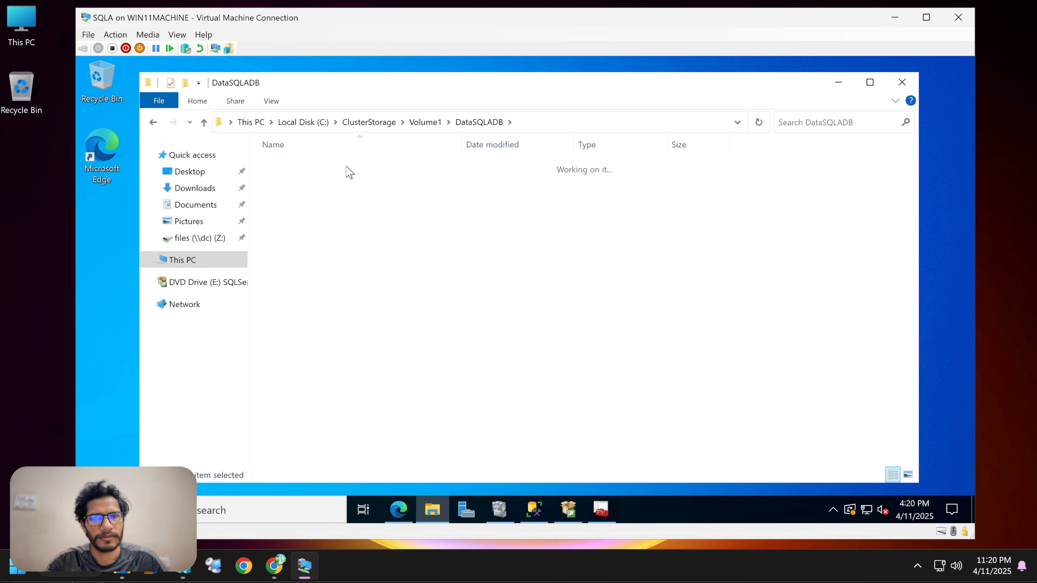
left_click(153, 122)
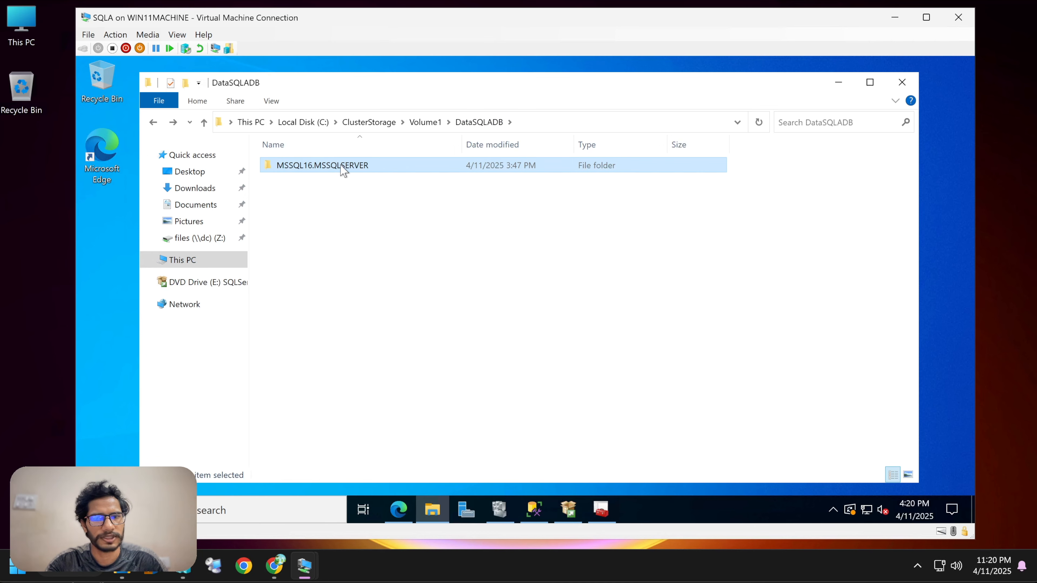
double_click(347, 168)
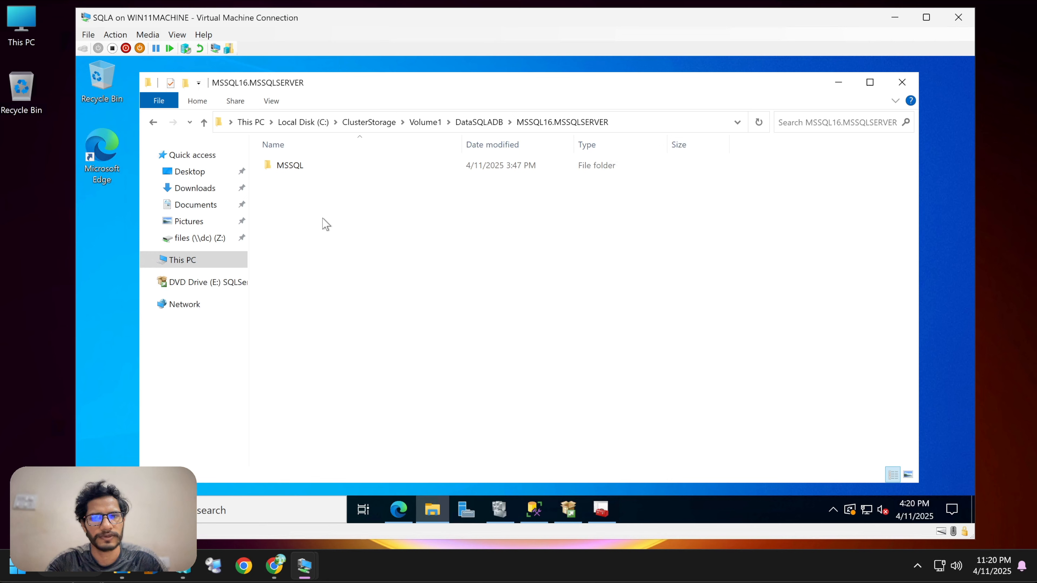
double_click(304, 168)
left_click(306, 170)
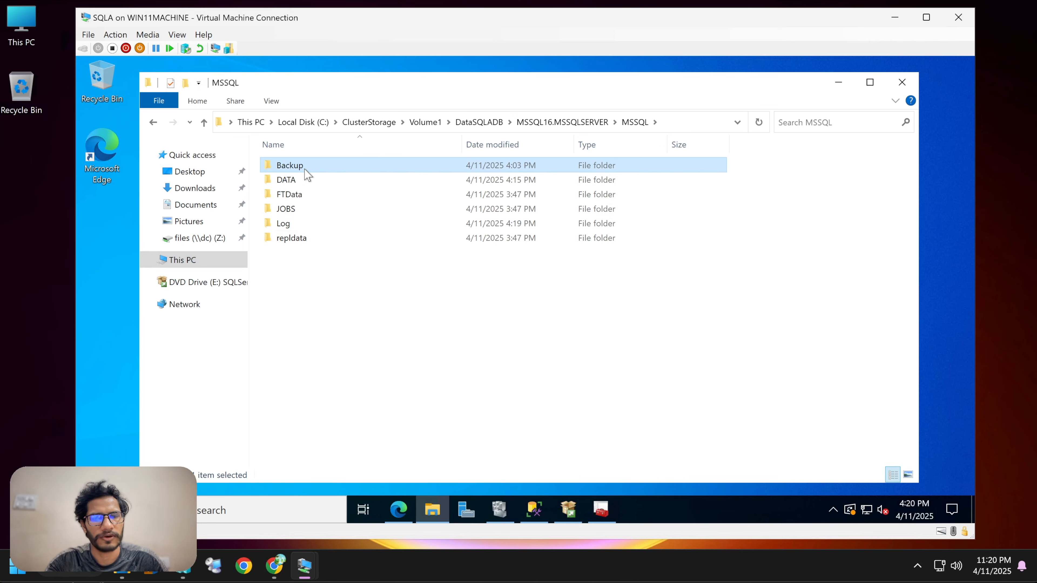
double_click(305, 170)
left_click(159, 123)
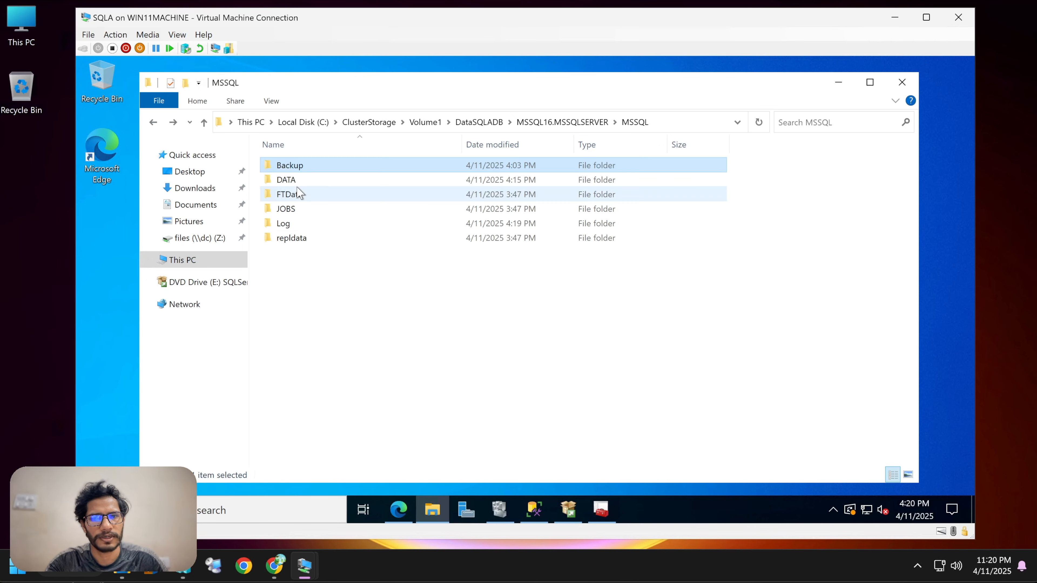
double_click(297, 181)
Examine the database files in the DATA folder, selecting the sqlfcitest data file, then go back.
left_click_drag(325, 352, 285, 155)
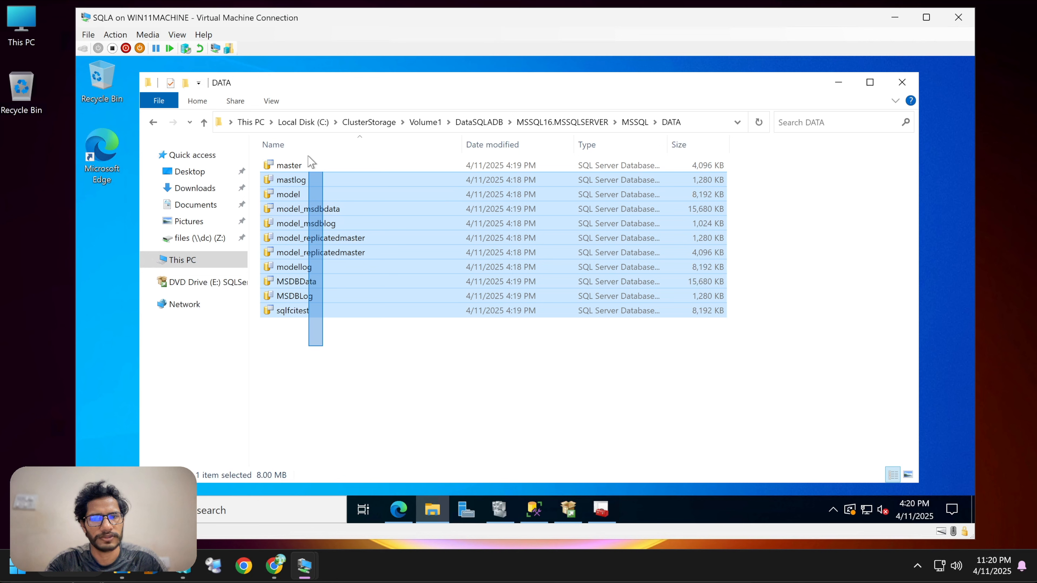
left_click(329, 349)
left_click(311, 313)
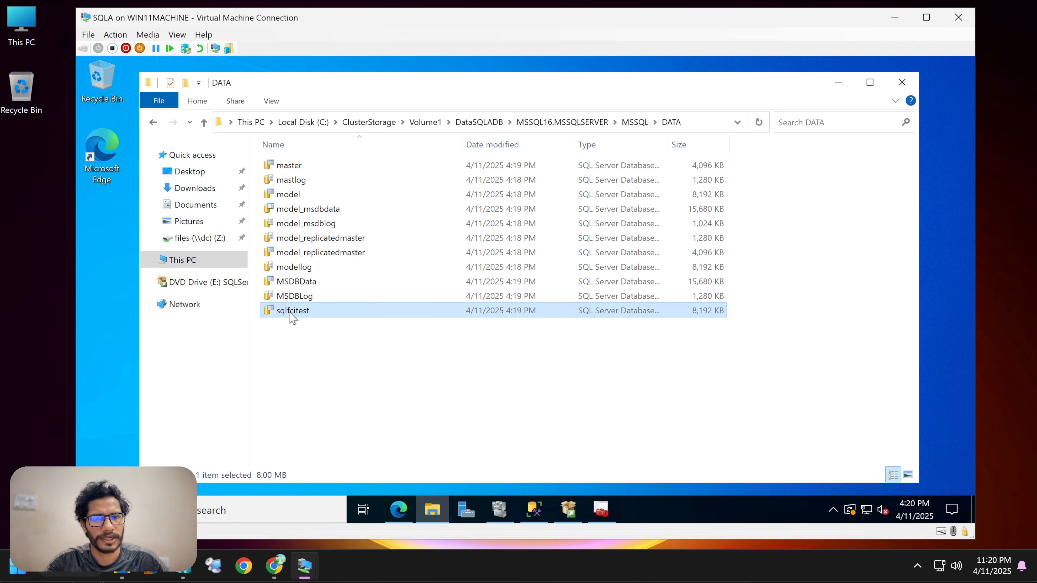
left_click(319, 318)
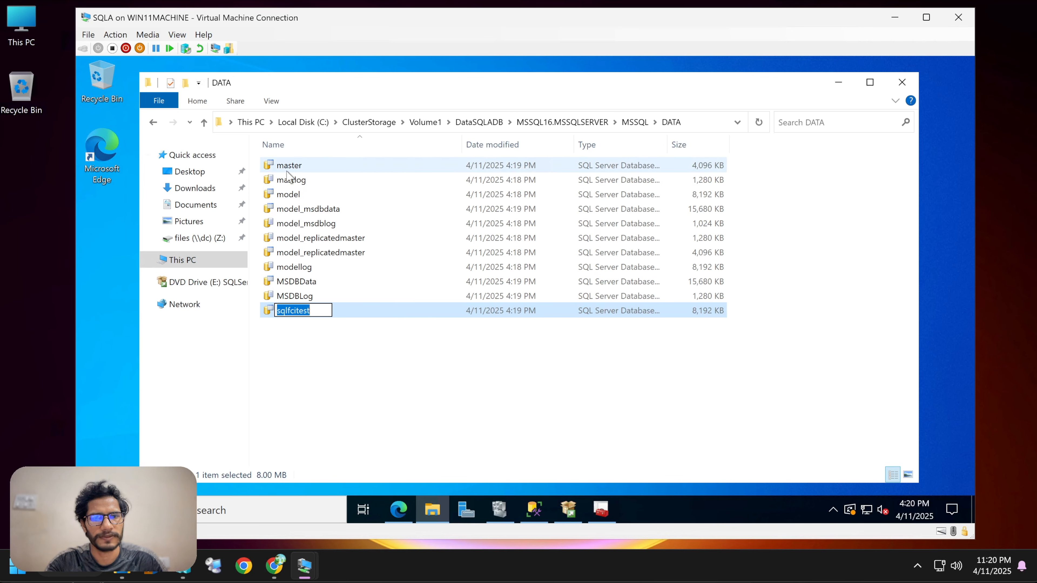
left_click(154, 122)
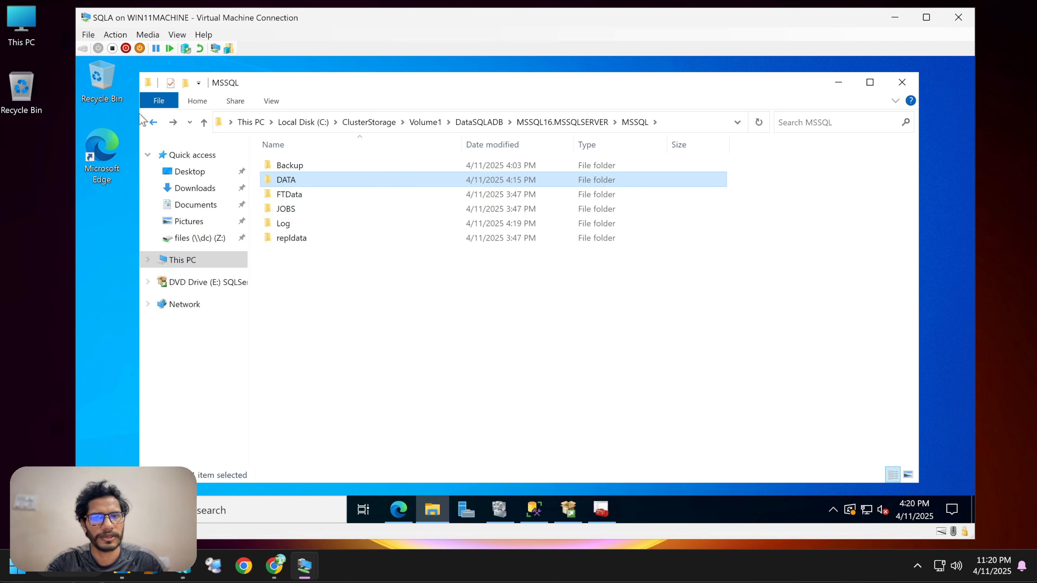
Browse ClusterStorage's Volume2 and Volume3 and open the TempSQLADB folder to examine the tempdb files.
left_click(153, 123)
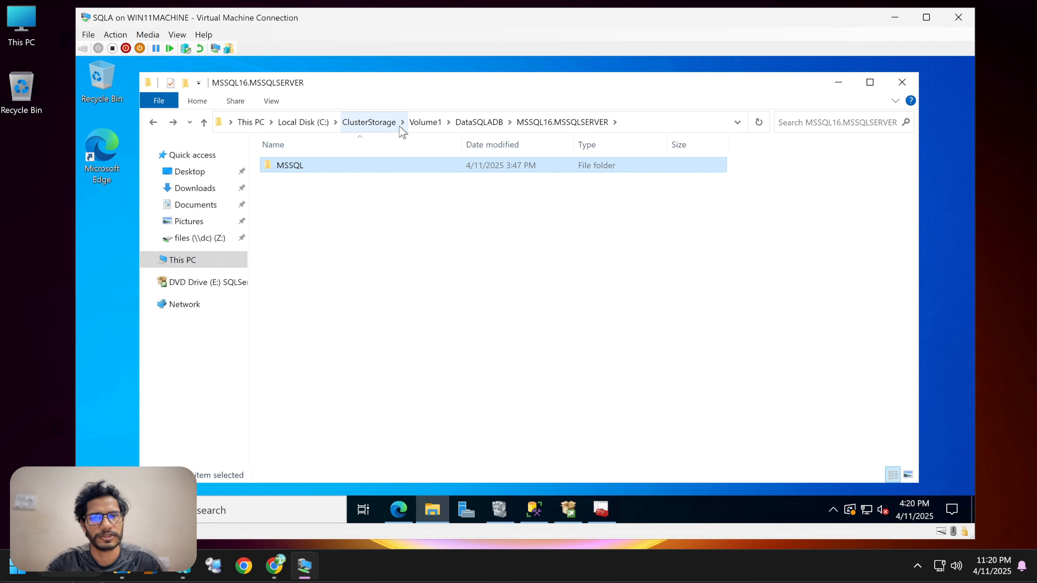
left_click(369, 122)
double_click(294, 180)
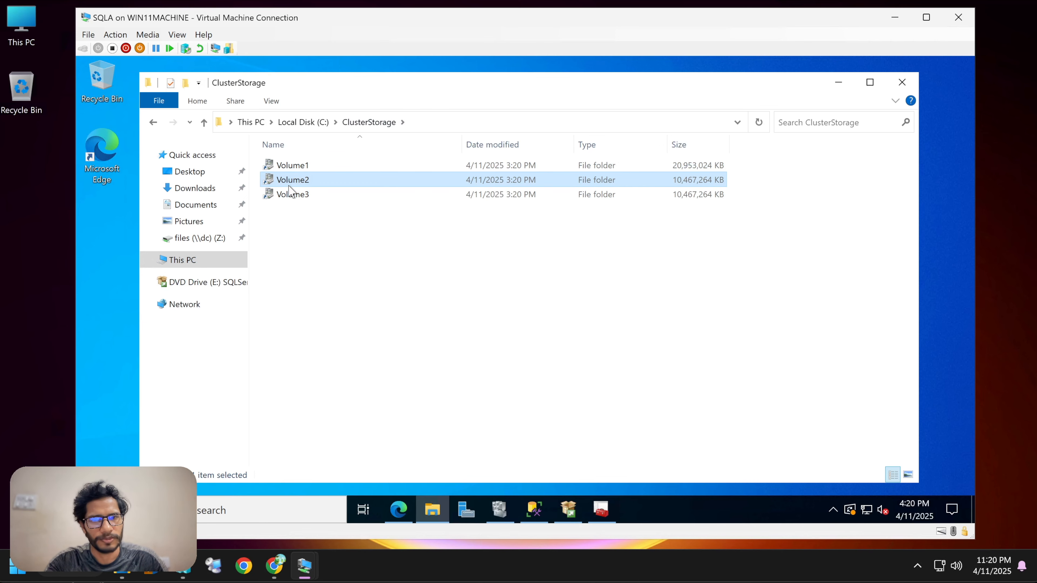
left_click(154, 123)
double_click(321, 195)
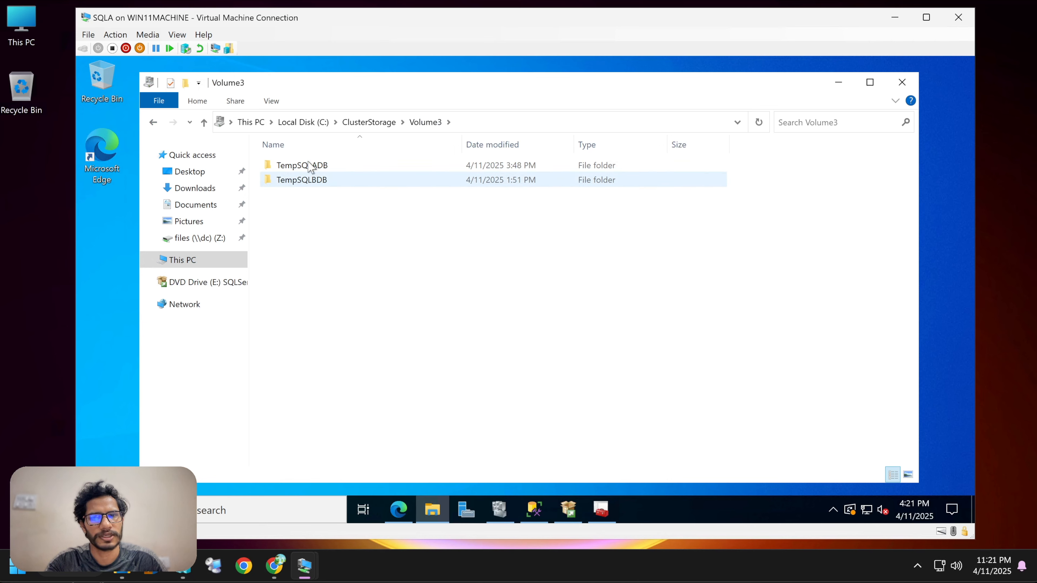
left_click(449, 166)
key("Return")
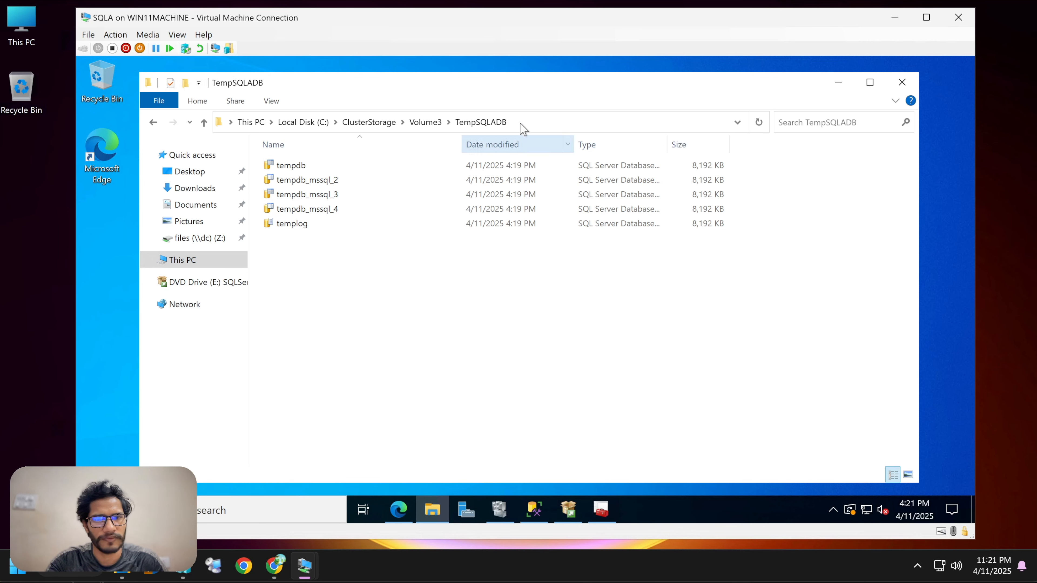
Minimize File Explorer and SQL Server Configuration Manager to clear the SQLA desktop.
left_click(839, 83)
right_click(596, 224)
left_click(624, 265)
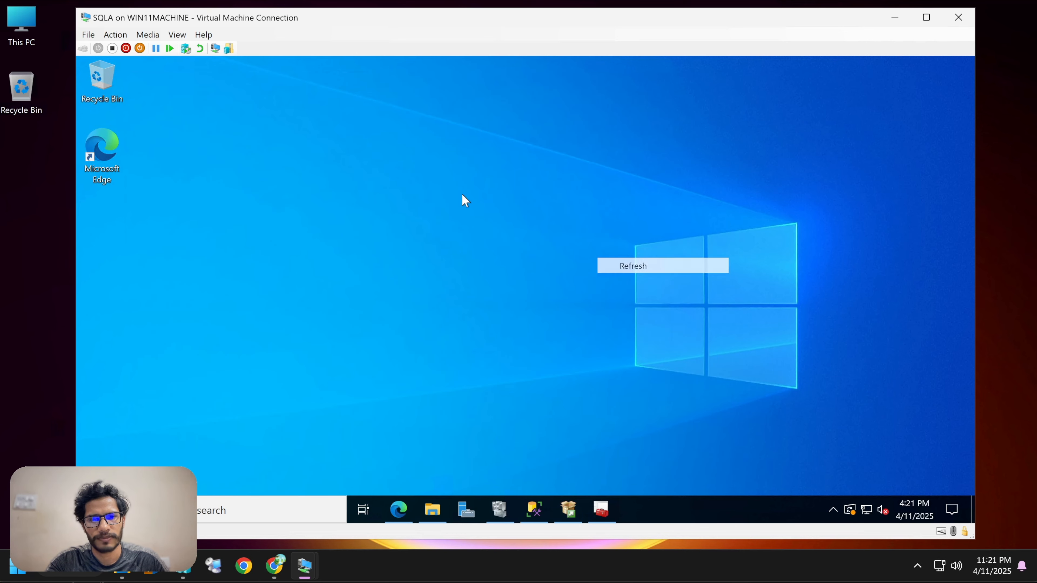
right_click(463, 195)
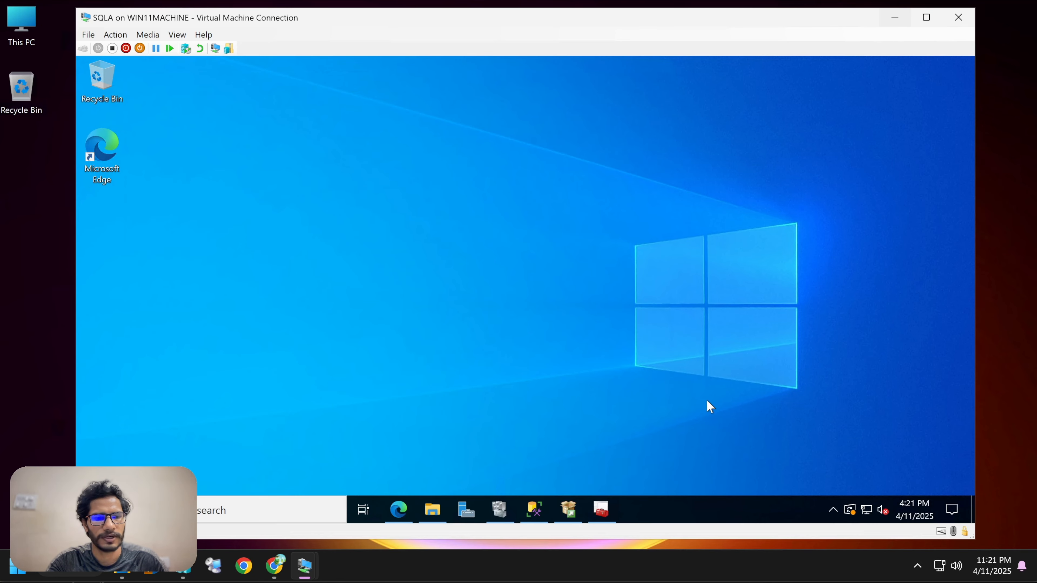
left_click(600, 509)
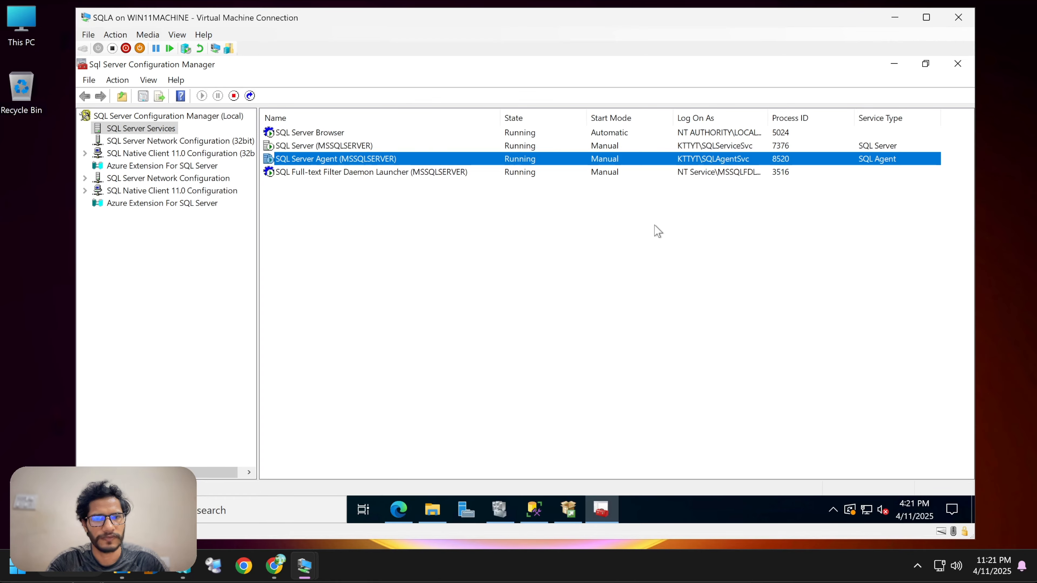
left_click(893, 63)
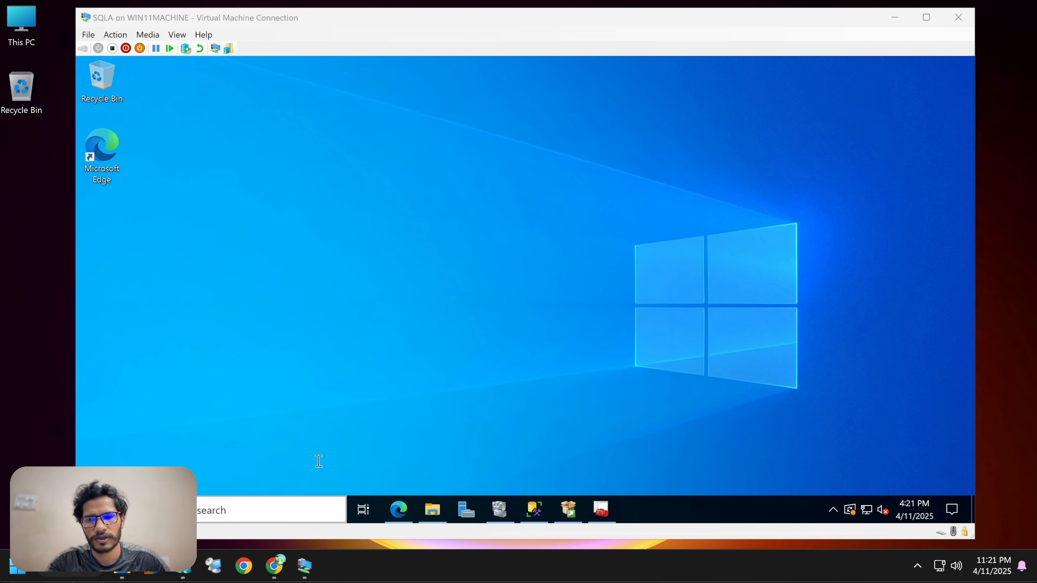
Switch to Chrome on the host and close the SQL Sample Code Examples tab.
left_click(275, 566)
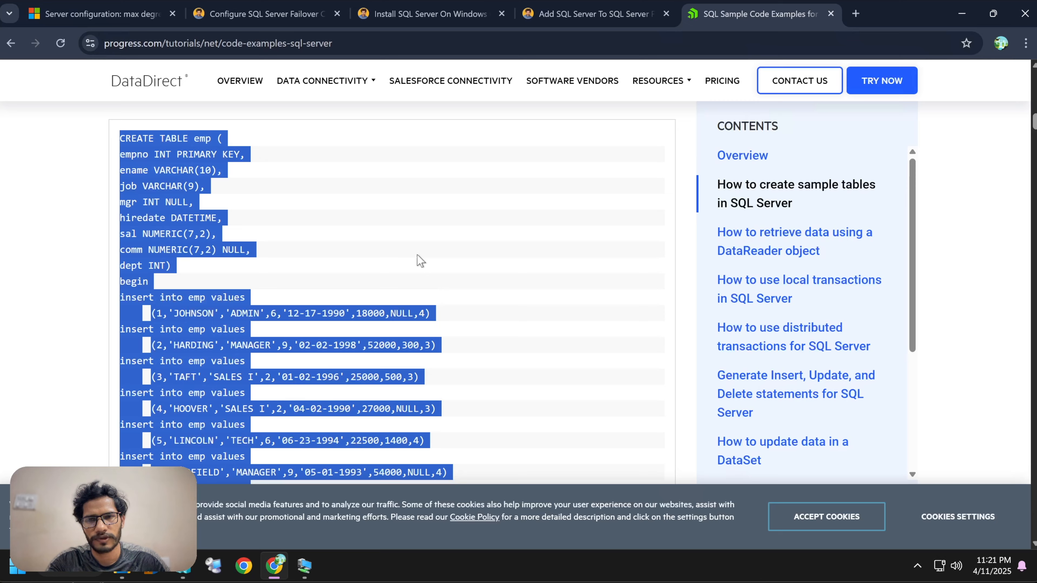
left_click(528, 88)
left_click(831, 13)
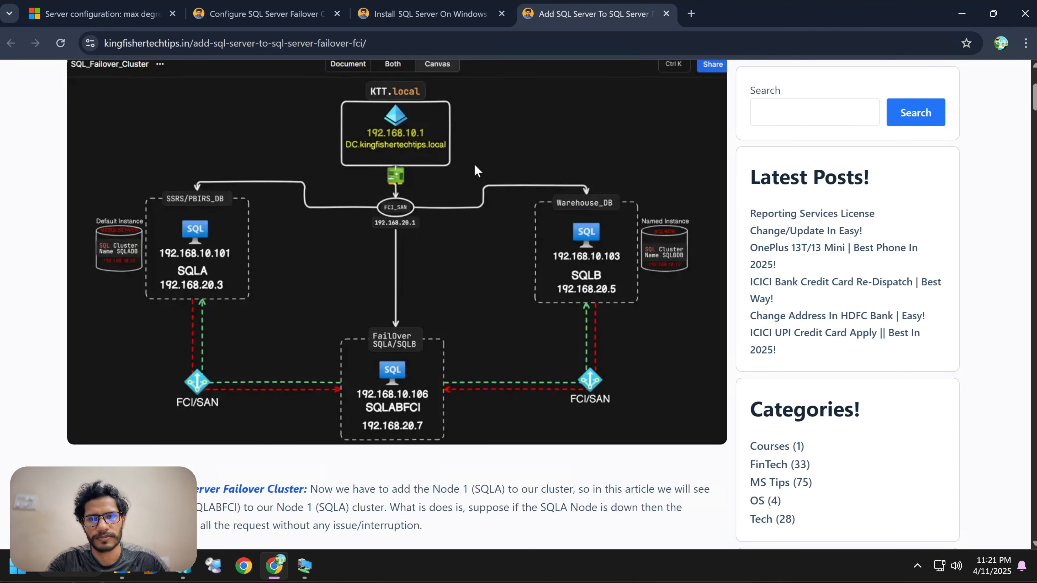
Review the Add SQL Server To SQL Server Failover Cluster article and the Install SQL Server article.
scroll(475, 165, "up", 5)
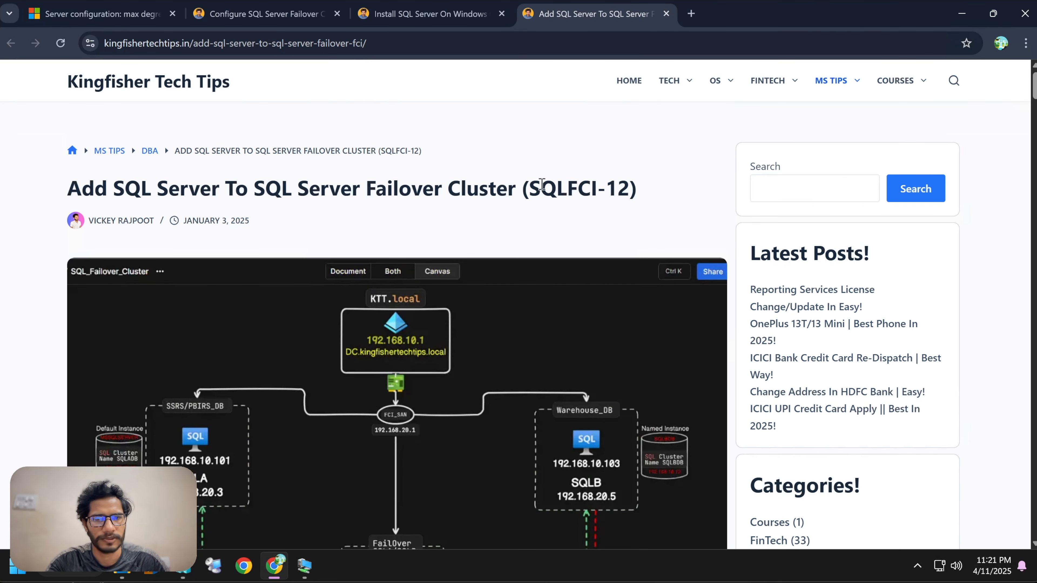
left_click_drag(541, 185, 629, 187)
scroll(457, 253, "down", 9)
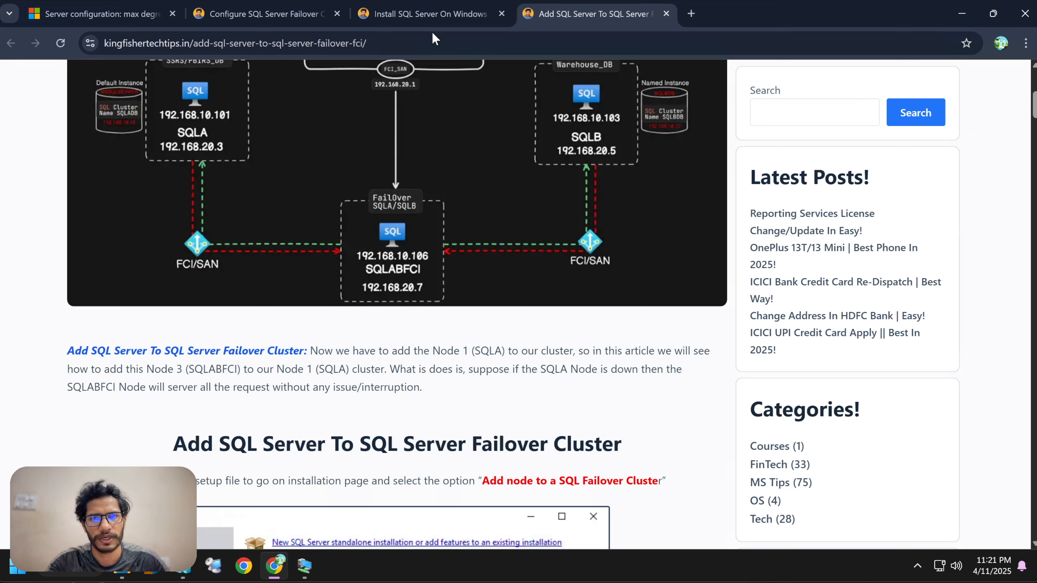
left_click(430, 14)
scroll(426, 200, "up", 1)
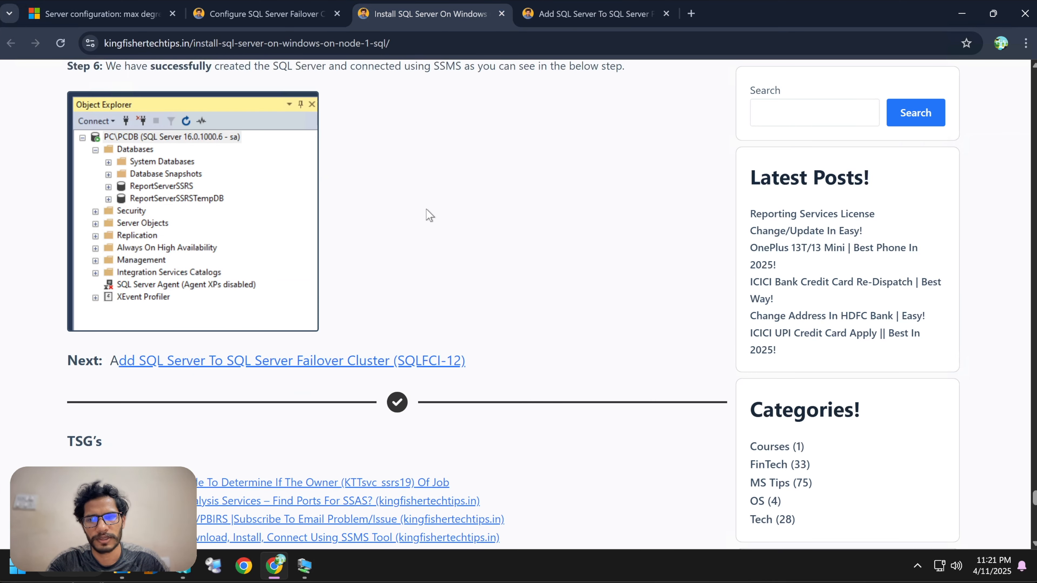
scroll(426, 215, "down", 1)
Review the failover cluster series step list, highlighting the Default Instance and Named Instance options.
left_click(279, 14)
scroll(380, 212, "down", 6)
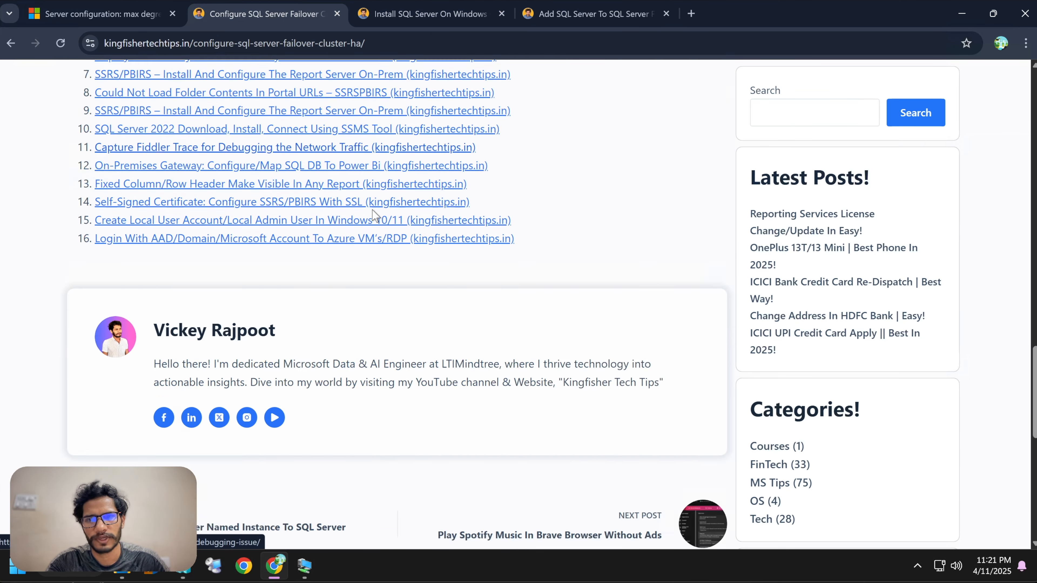
scroll(373, 215, "up", 5)
scroll(373, 215, "up", 10)
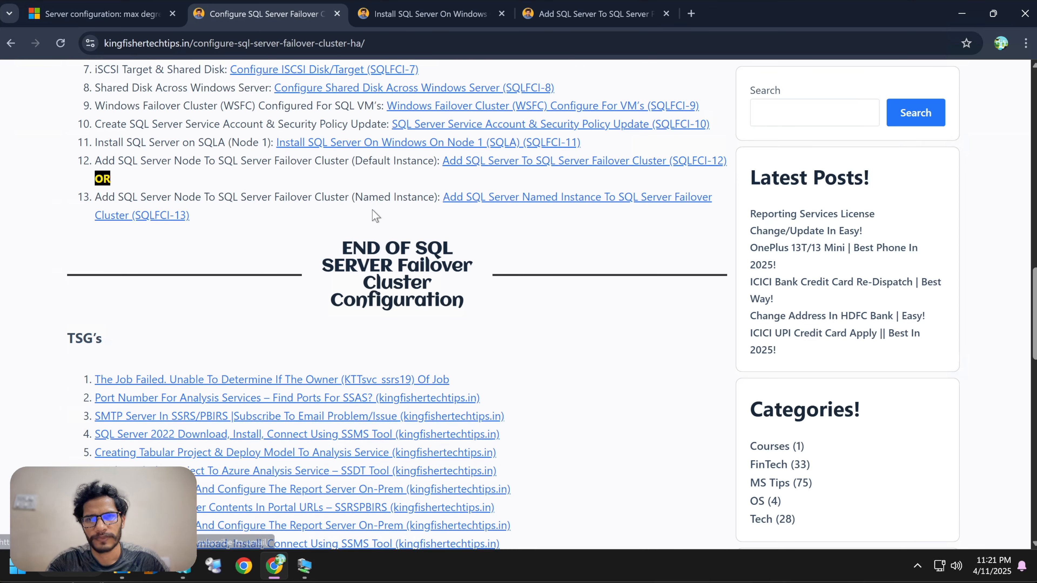
scroll(402, 259, "up", 2)
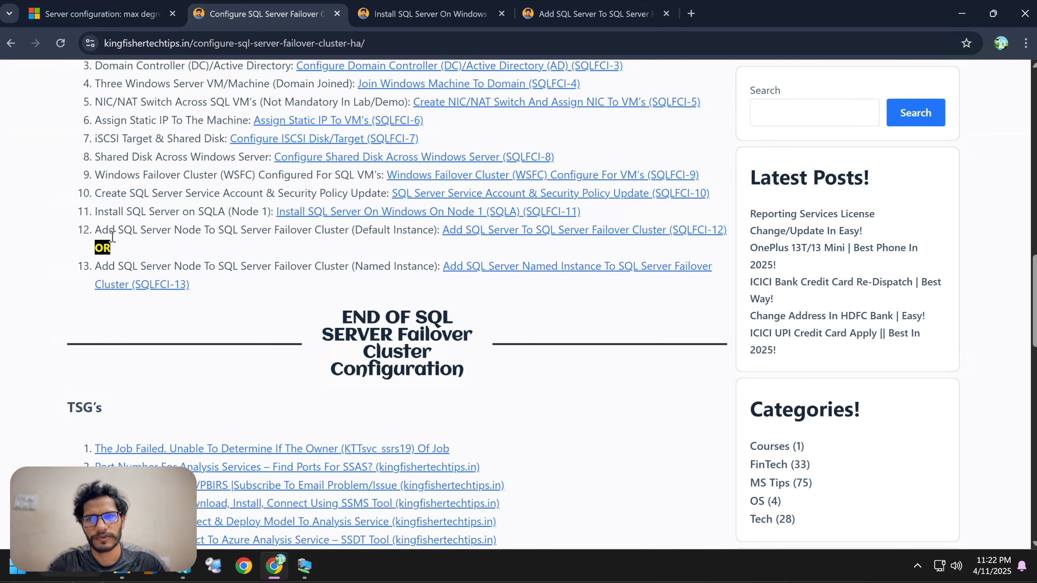
scroll(121, 243, "up", 2)
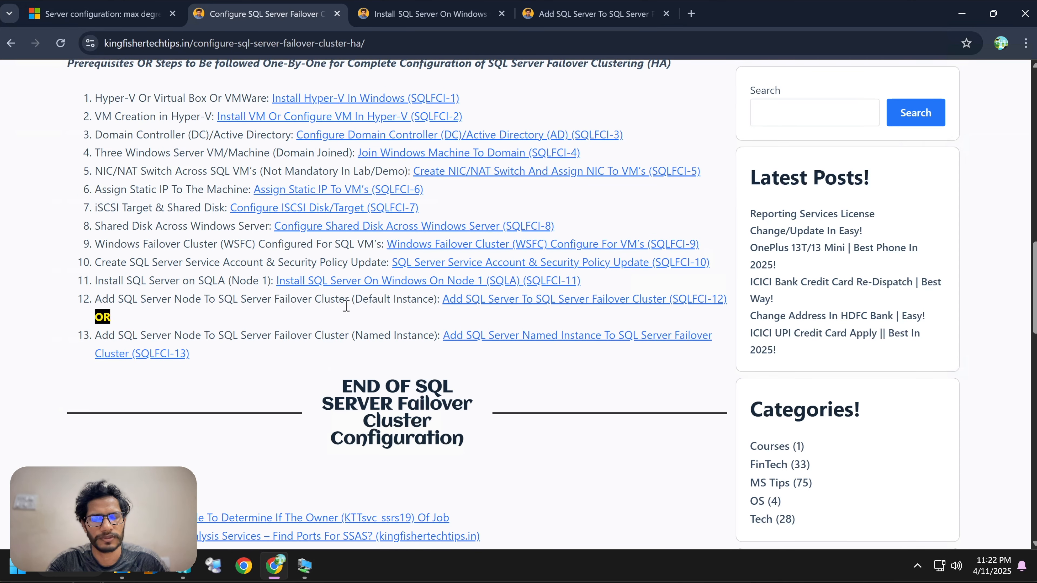
double_click(370, 301)
left_click(371, 321)
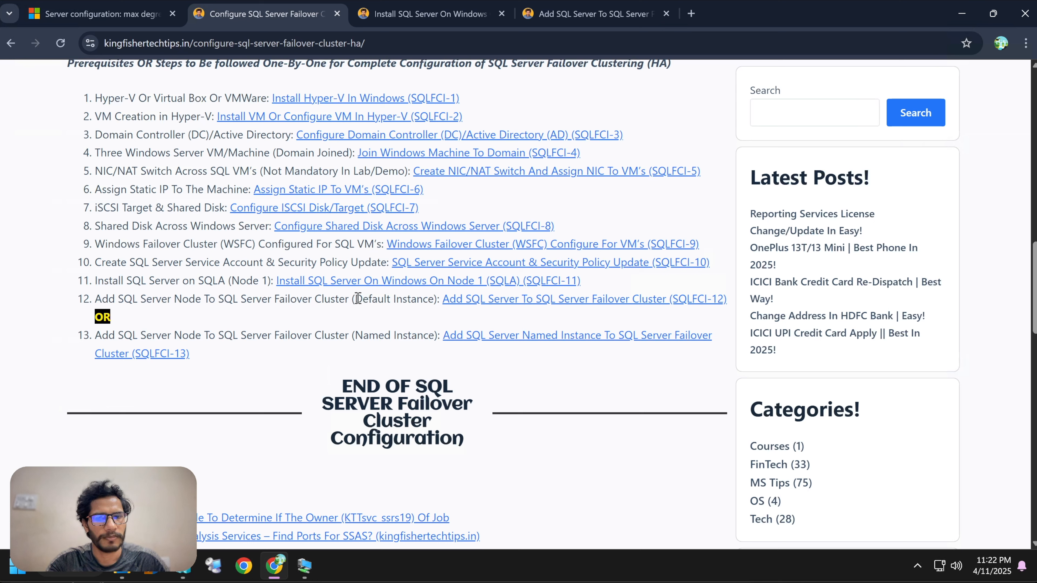
left_click_drag(357, 299, 430, 302)
left_click_drag(359, 331, 364, 333)
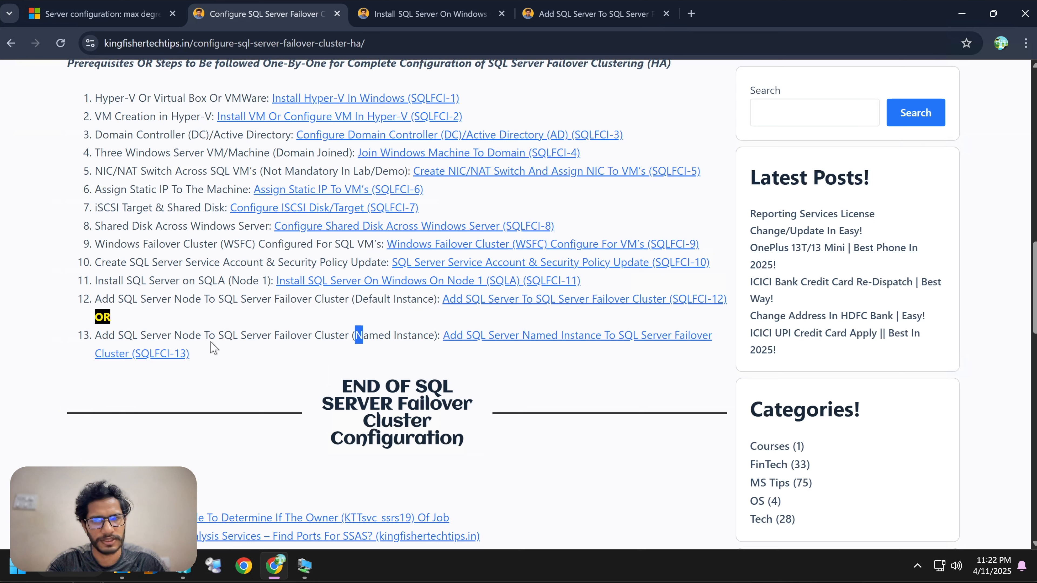
Highlight the Named Instance step and the prerequisite steps 1 to 10 in the failover cluster series list.
left_click_drag(129, 329, 98, 321)
left_click(176, 338)
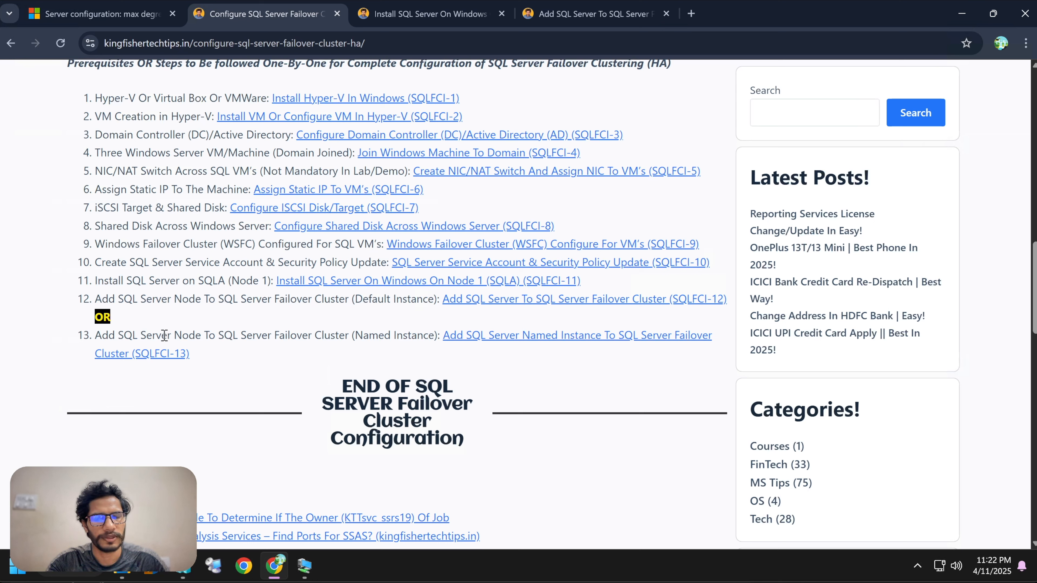
left_click_drag(164, 335, 322, 336)
left_click(341, 377)
left_click_drag(206, 354, 70, 338)
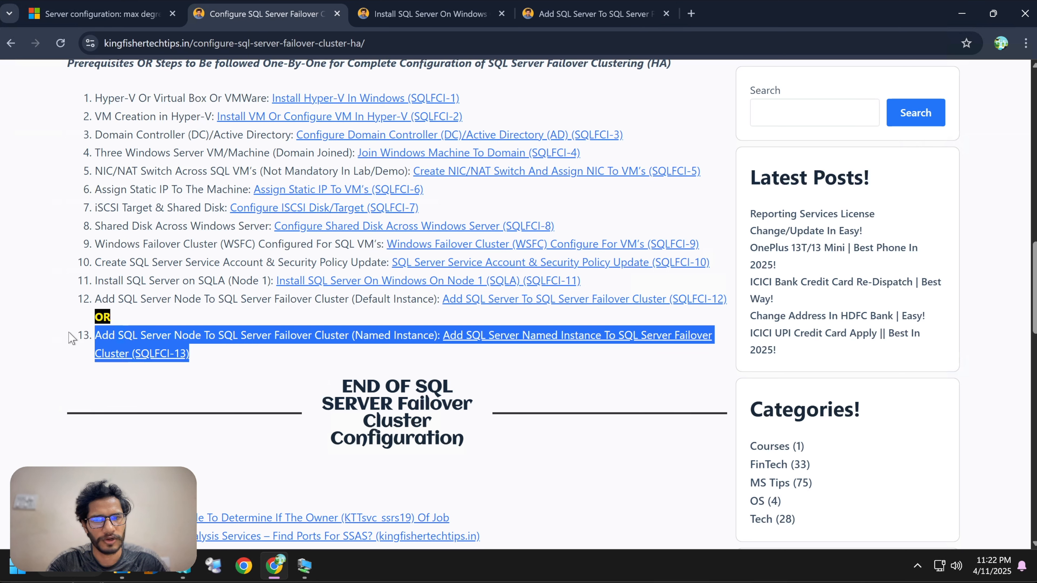
left_click(273, 381)
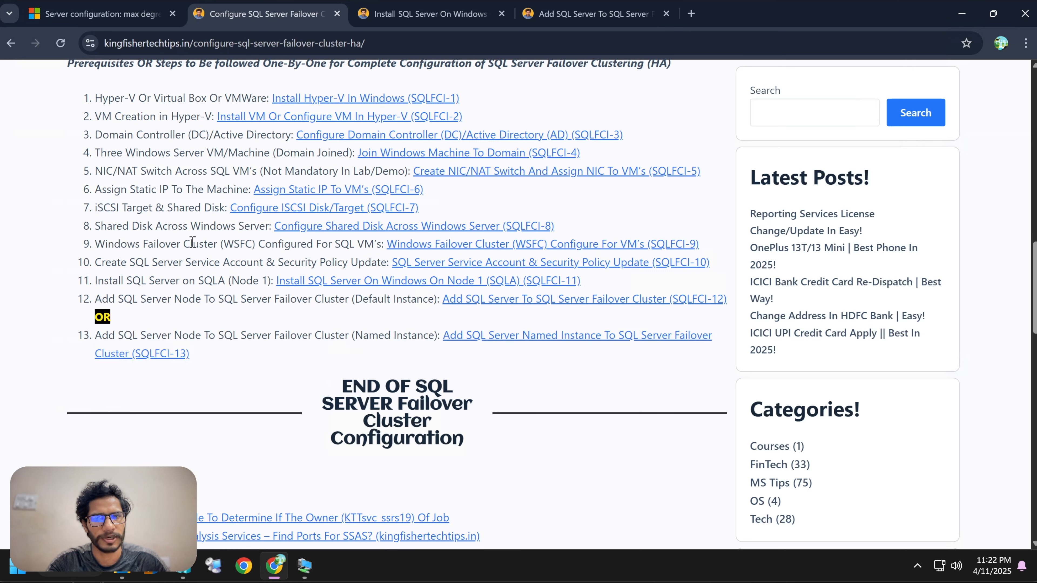
triple_click(208, 363)
left_click(265, 388)
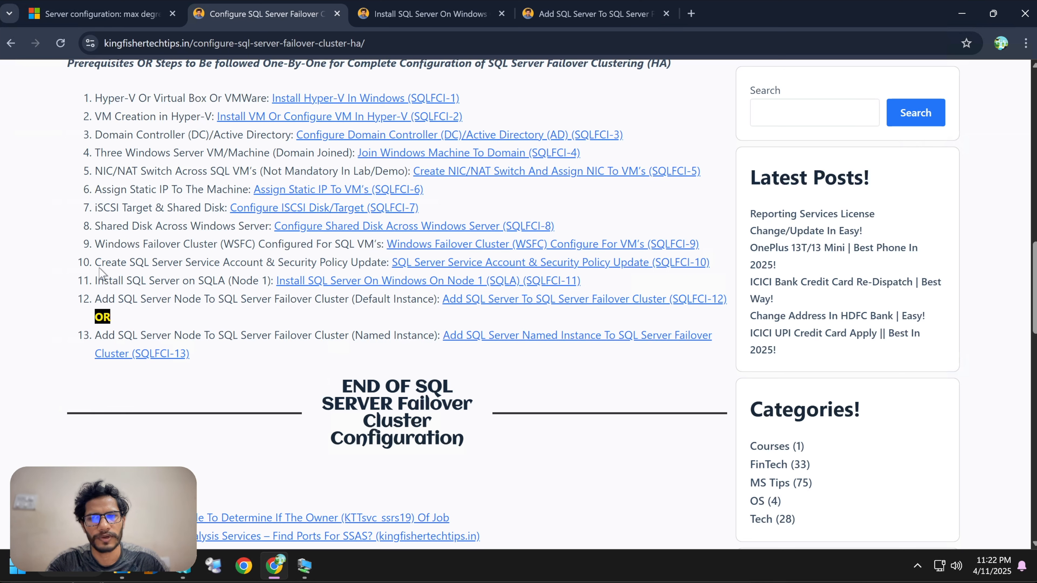
left_click_drag(387, 262, 74, 99)
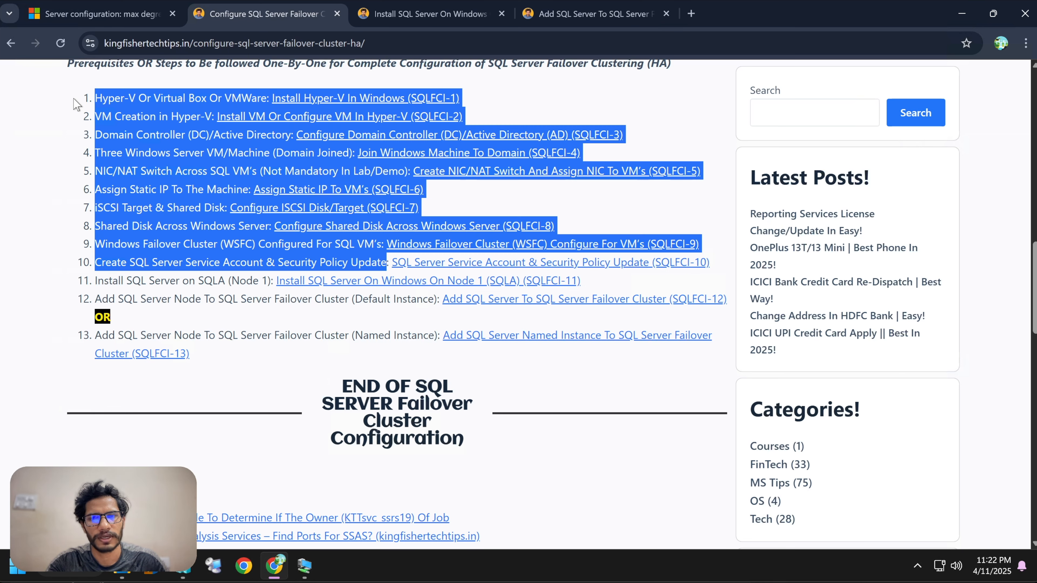
left_click(192, 344)
left_click_drag(195, 359, 87, 339)
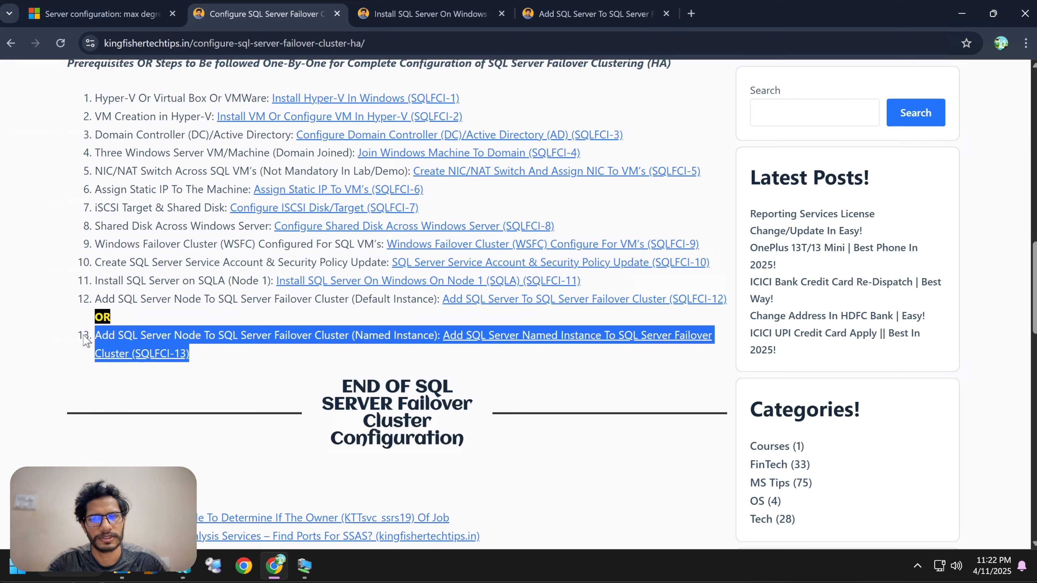
Highlight steps 11 and 12 and the Named Instance label to compare the default and named instance paths.
left_click(73, 283)
left_click_drag(73, 283, 712, 314)
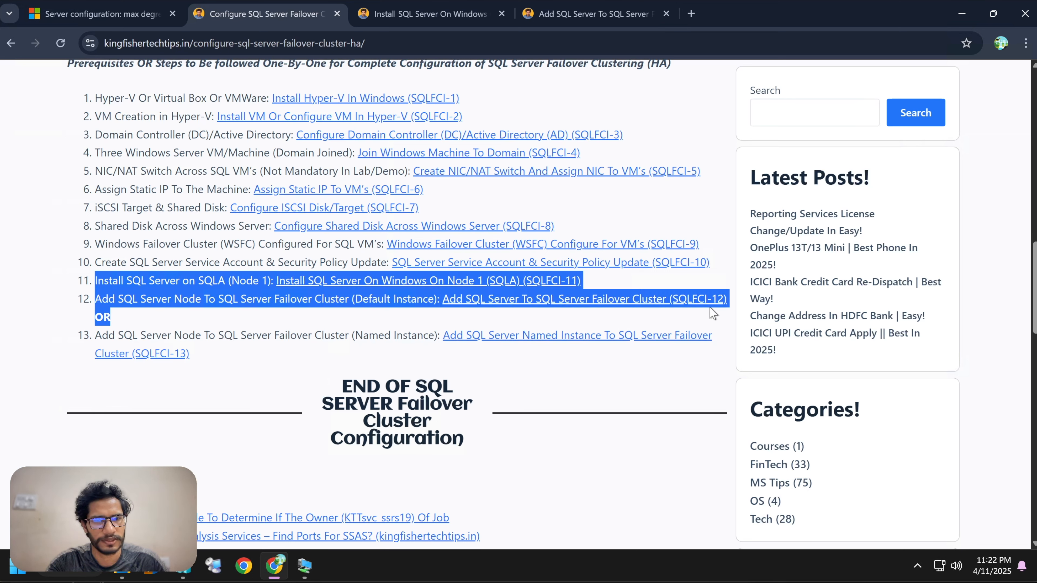
left_click(275, 353)
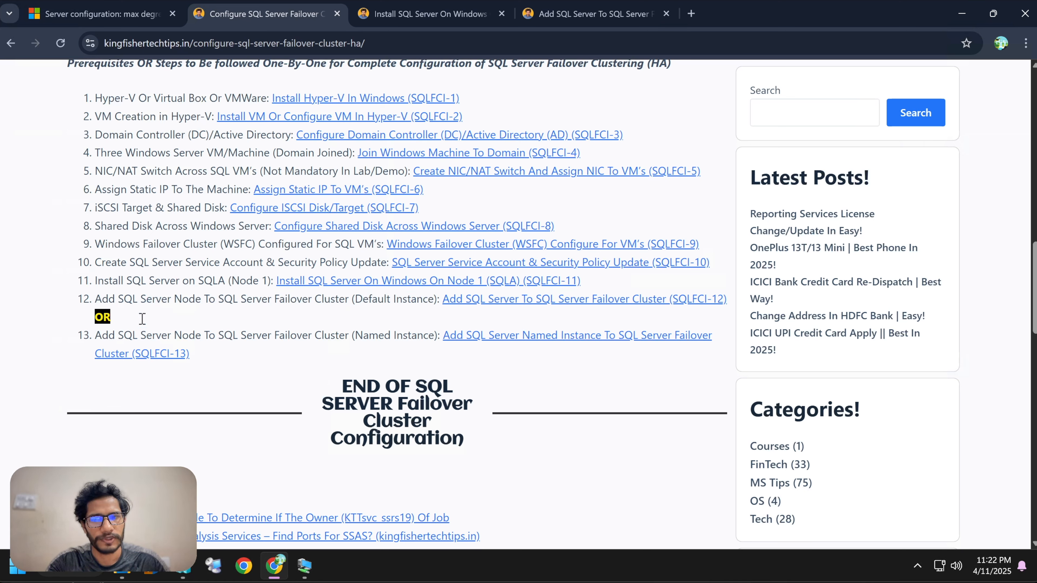
left_click_drag(97, 333, 192, 334)
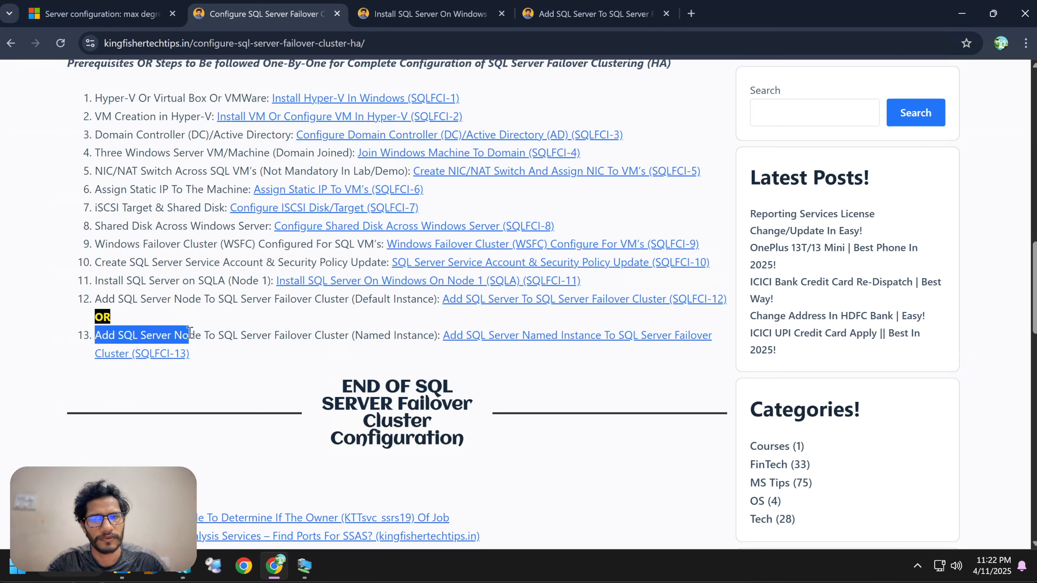
left_click(266, 381)
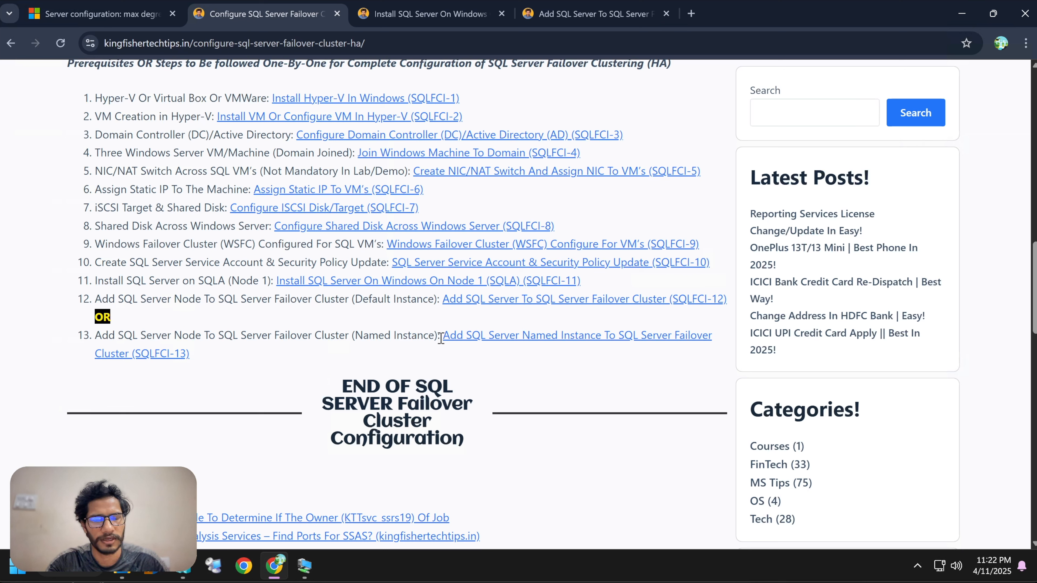
left_click_drag(352, 335, 428, 334)
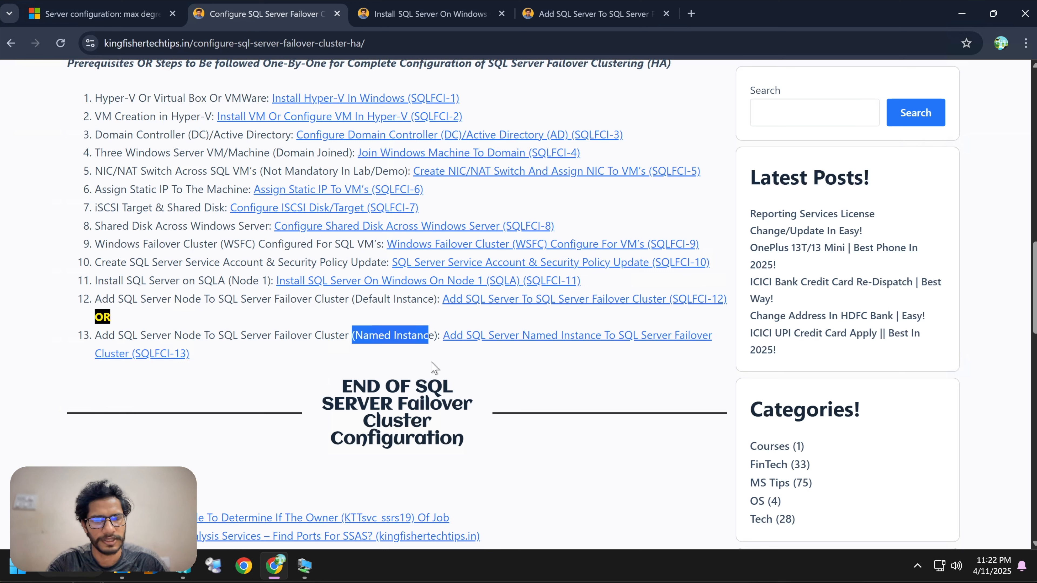
left_click(434, 368)
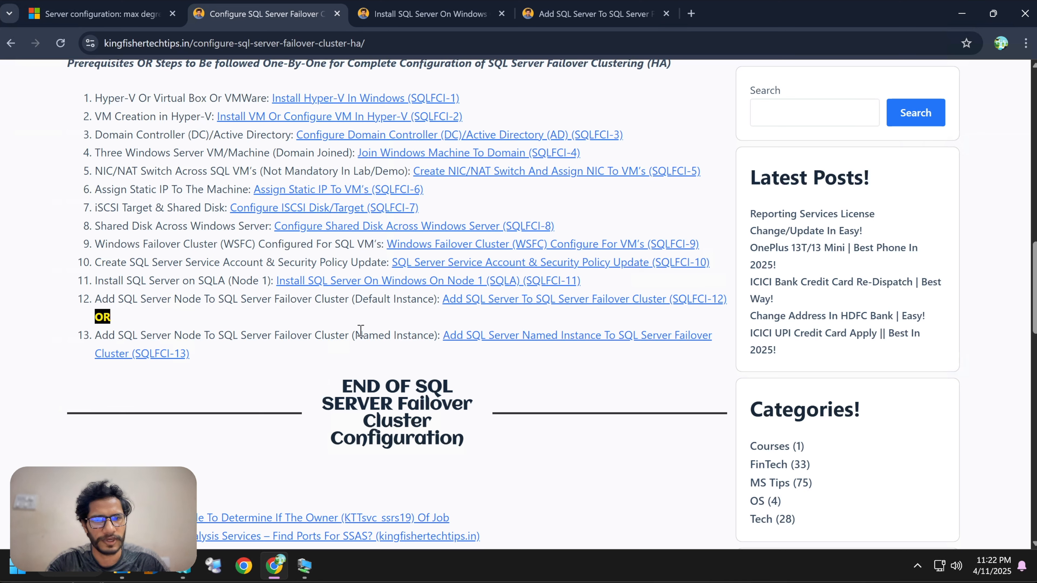
left_click_drag(362, 334, 425, 335)
left_click(422, 362)
left_click_drag(361, 334, 438, 350)
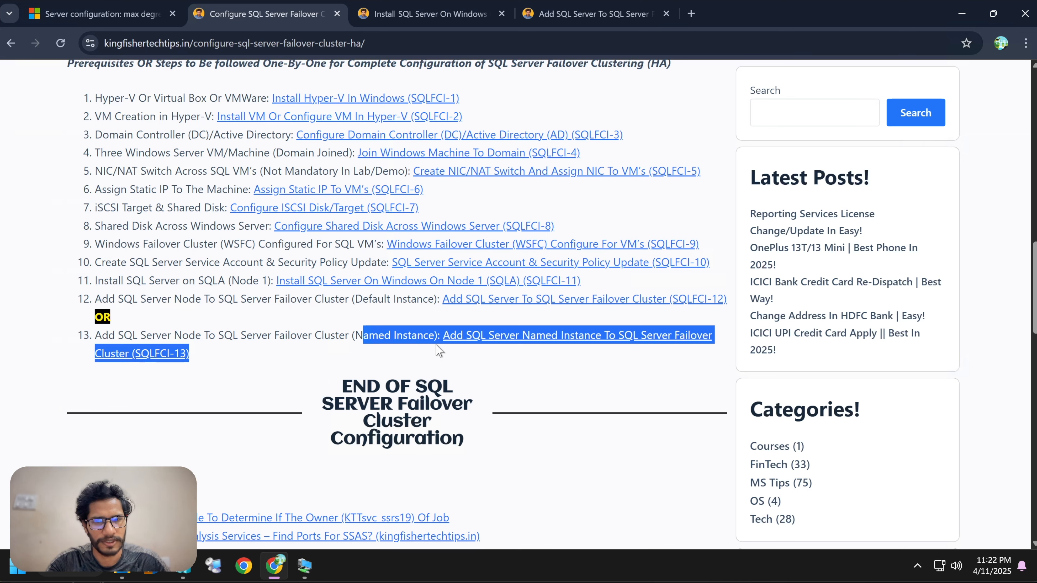
left_click(121, 321)
left_click_drag(129, 318, 71, 98)
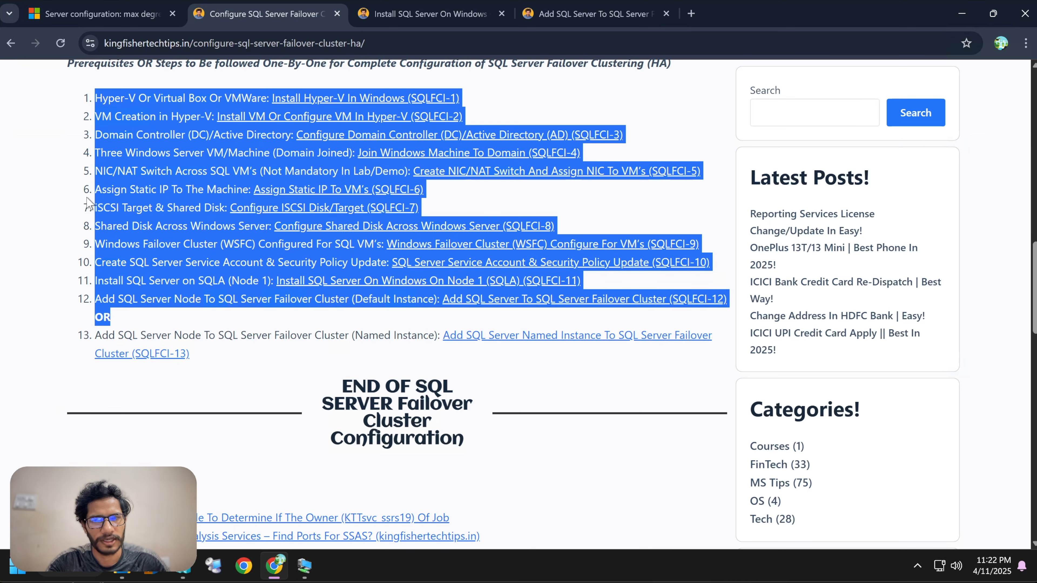
left_click(515, 376)
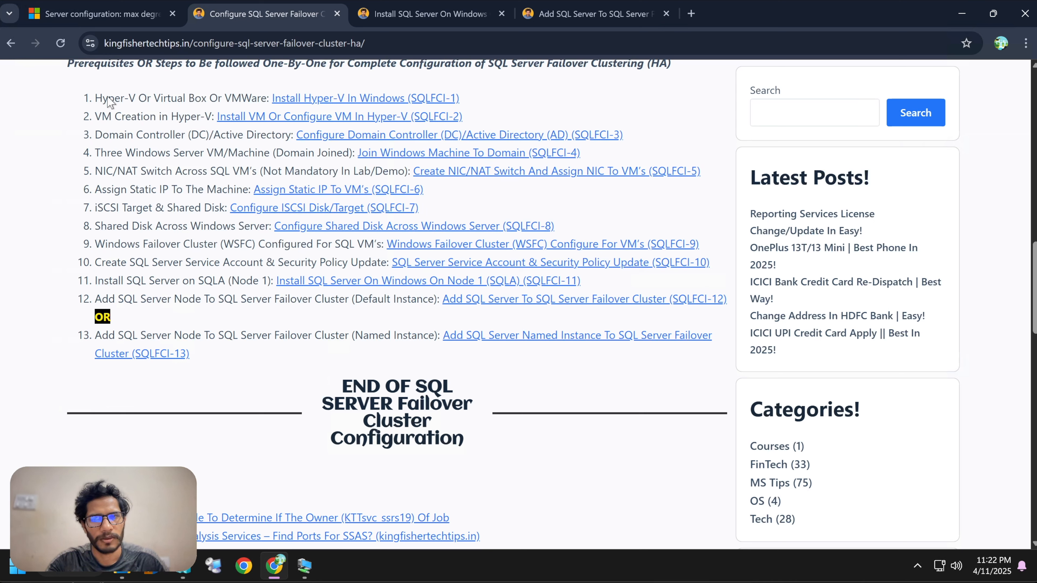
left_click_drag(110, 101, 143, 119)
left_click(174, 190)
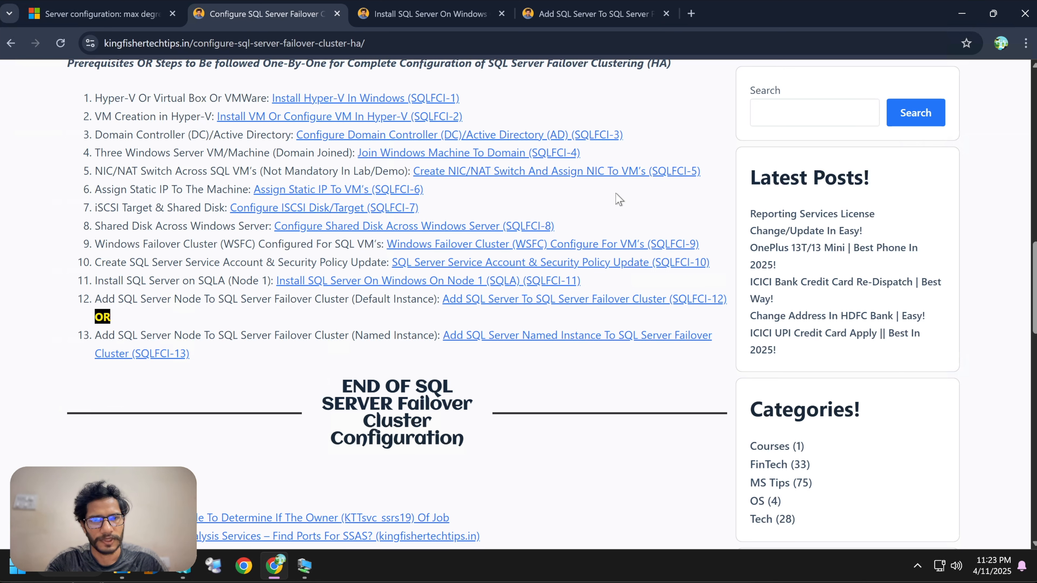
Scroll through the rest of the article, including the TSG links and reply form, and highlight steps 1 to 11.
scroll(592, 239, "up", 2)
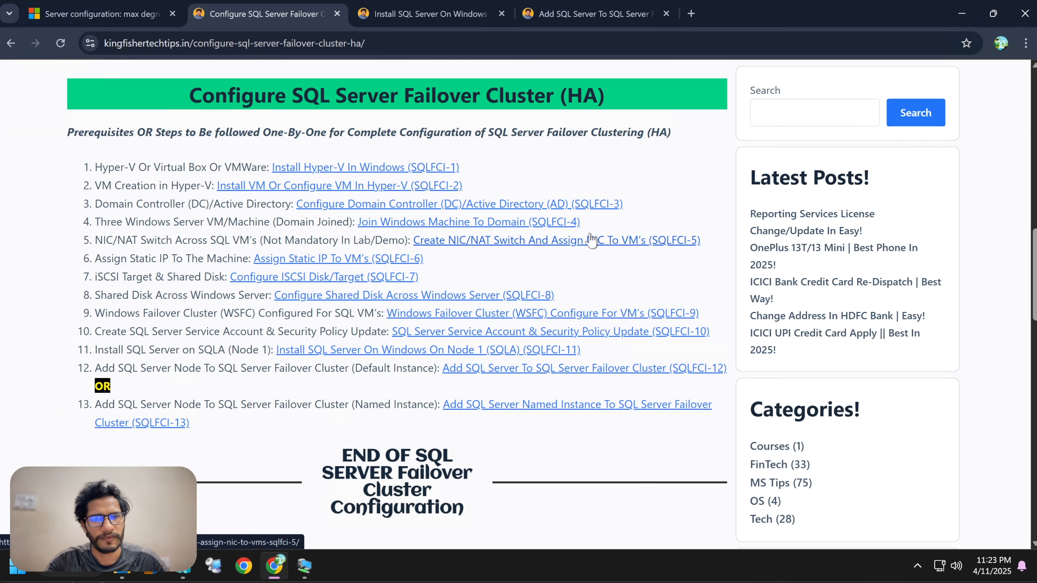
scroll(592, 239, "down", 2)
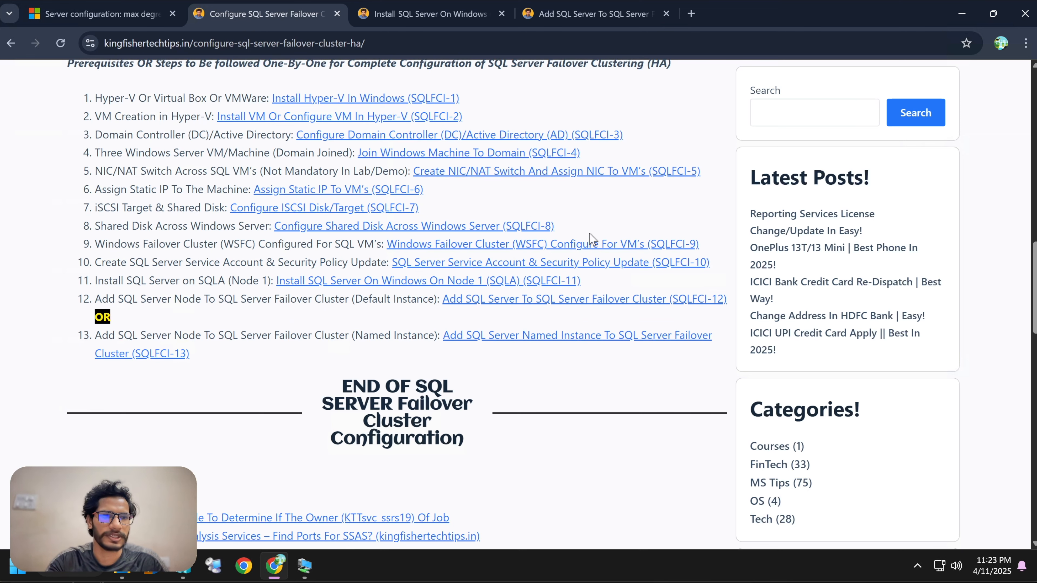
scroll(643, 231, "down", 6)
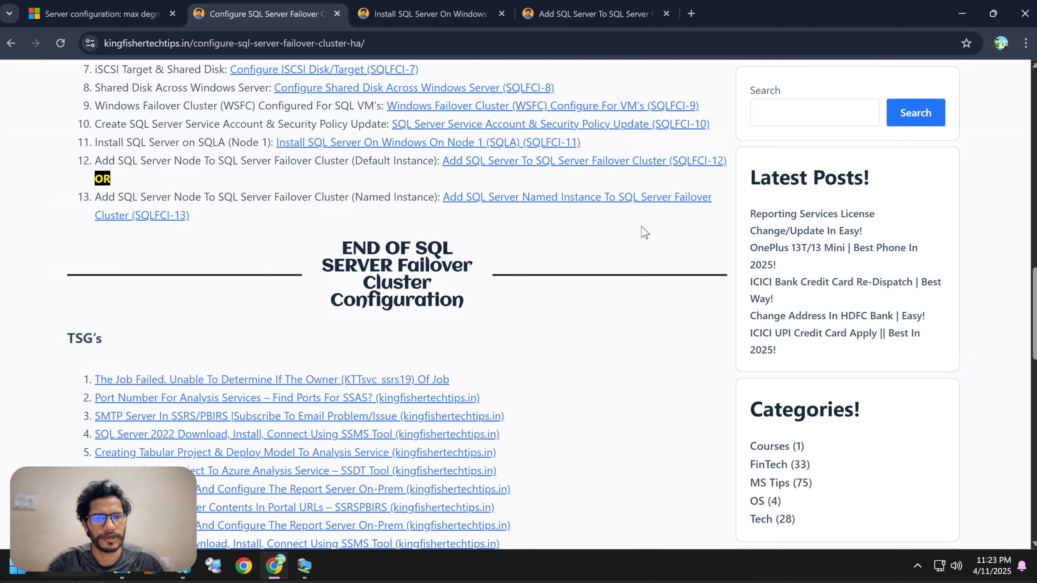
scroll(639, 282, "down", 20)
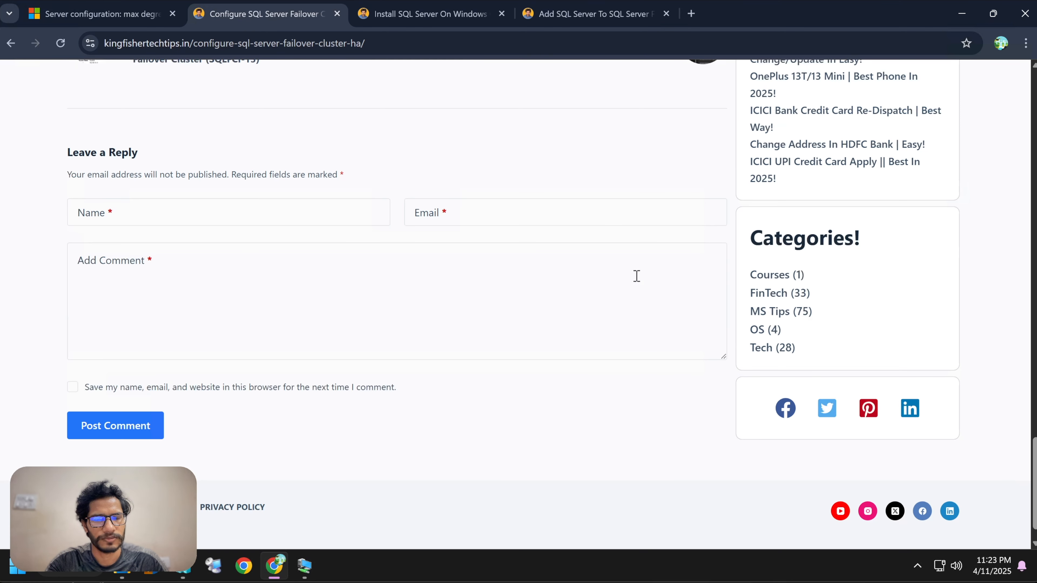
left_click(433, 283)
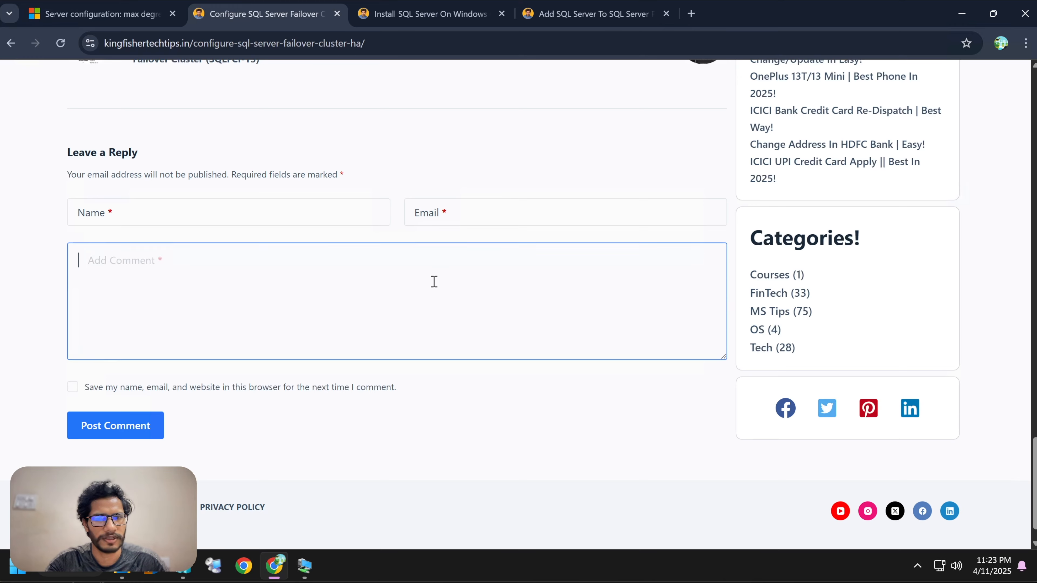
scroll(451, 274, "down", 1)
scroll(453, 274, "up", 20)
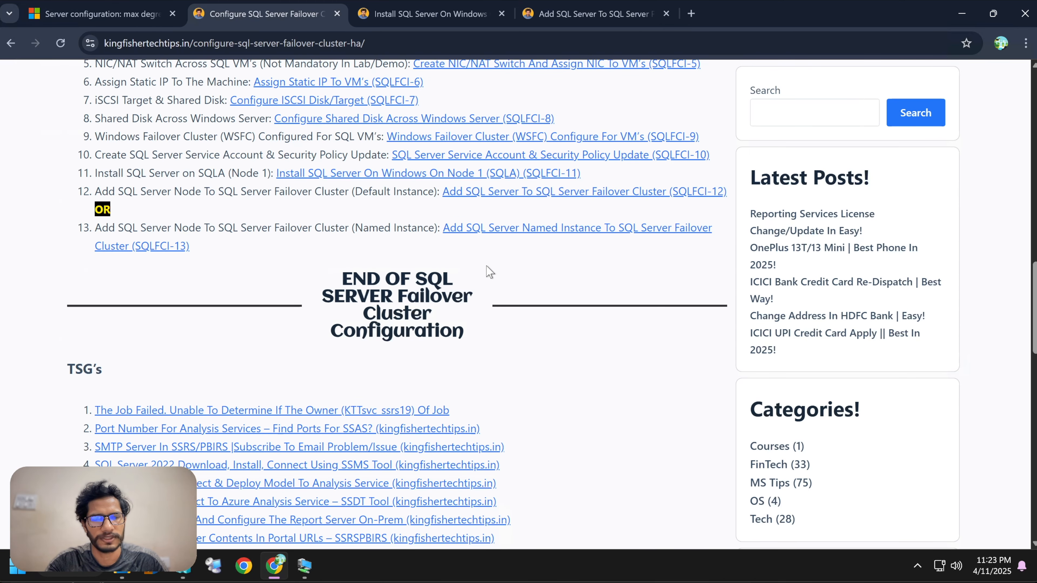
scroll(490, 271, "down", 5)
scroll(489, 272, "down", 3)
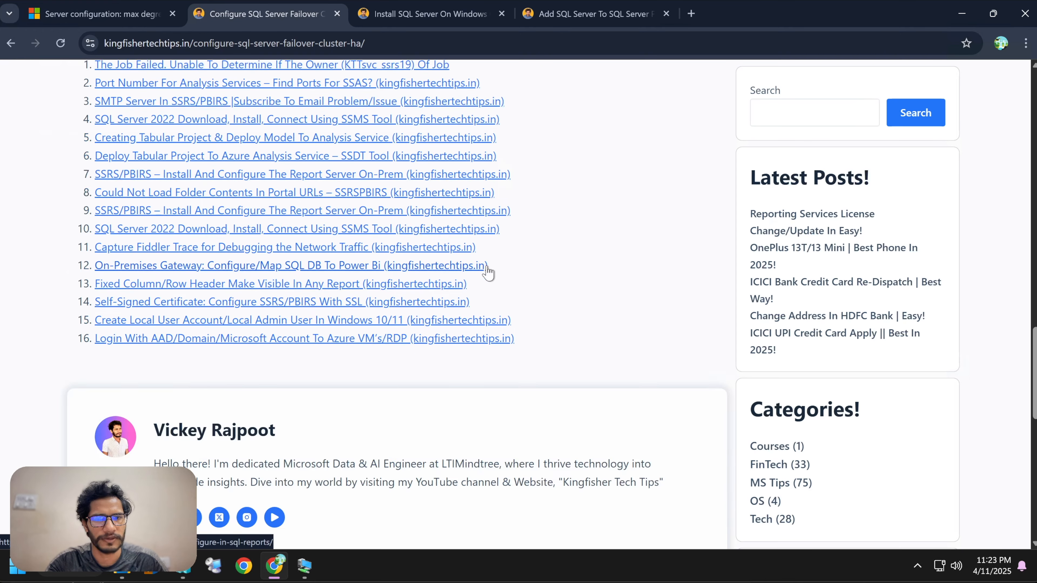
scroll(489, 272, "up", 12)
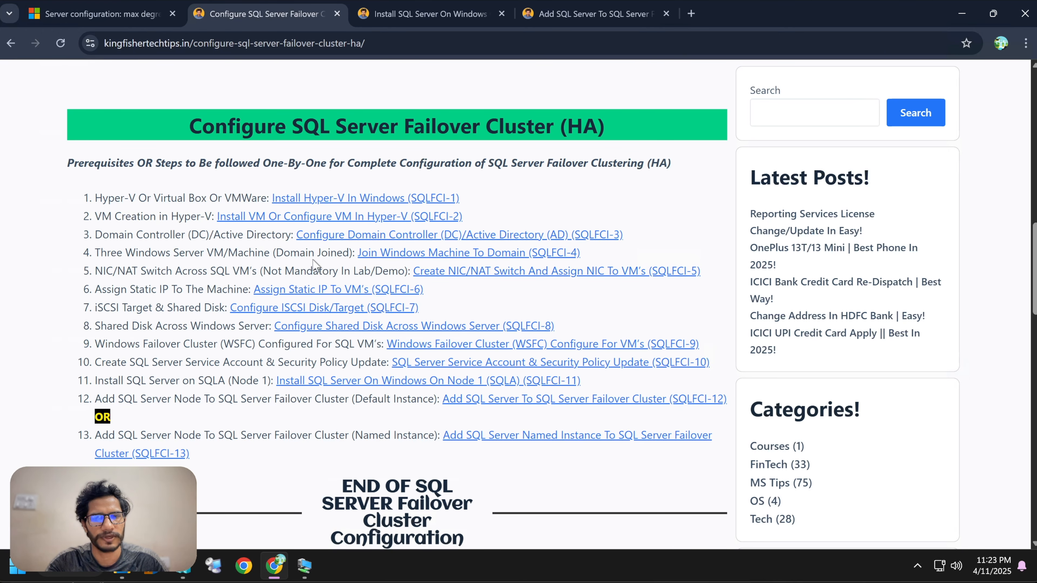
double_click(280, 255)
left_click(154, 286)
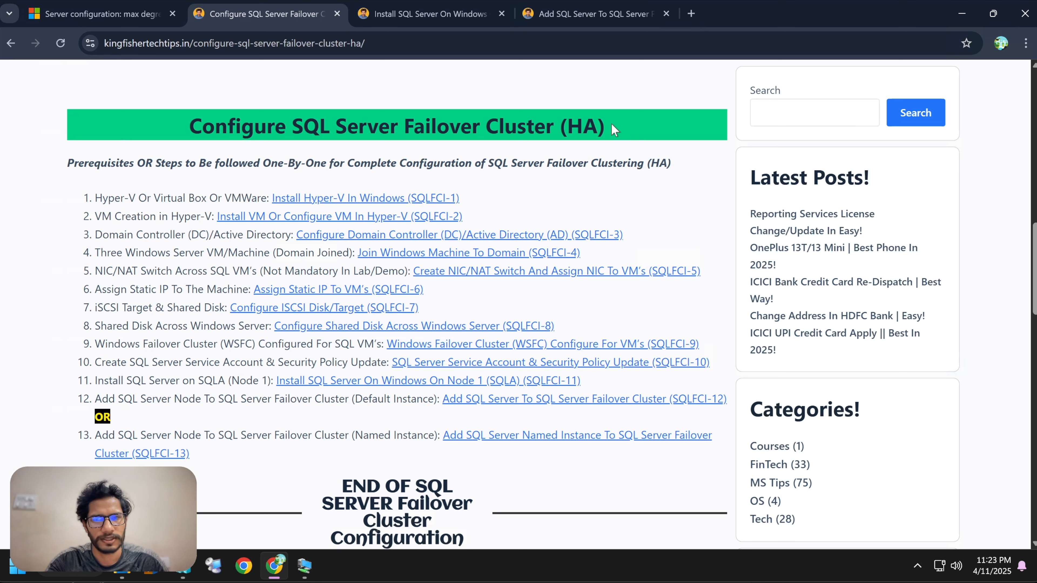
left_click_drag(307, 277, 249, 493)
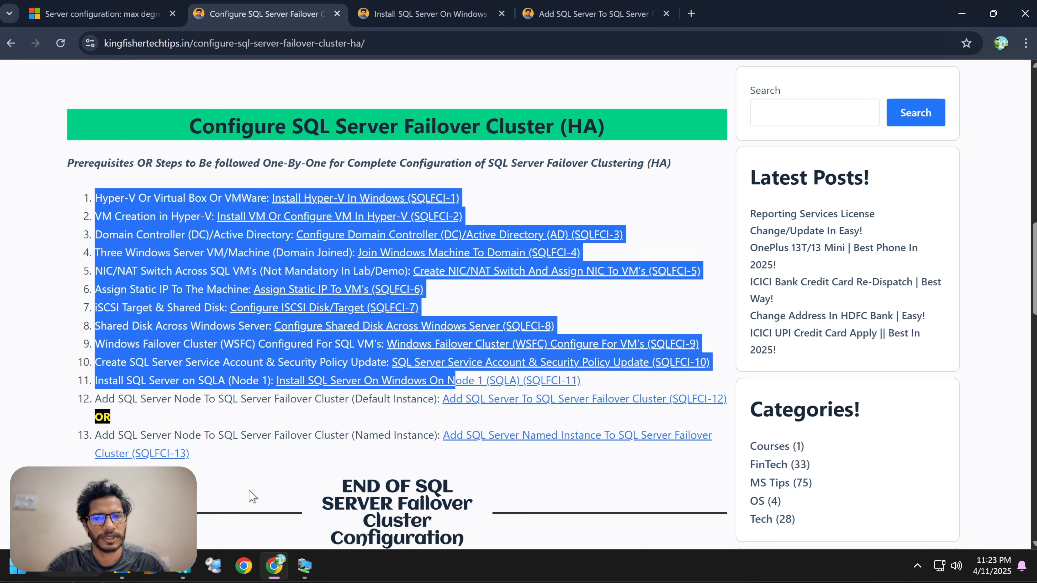
left_click(269, 454)
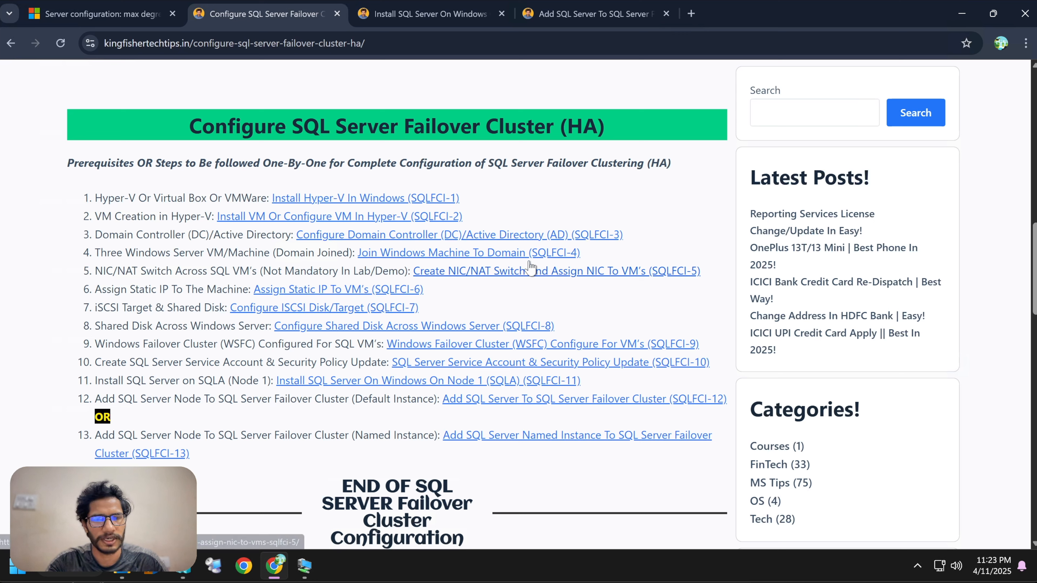
Open kingfishertechtips.in in a new tab and go to the MS Tips BI Tools category.
left_click(693, 16)
type("kingfishertechtips.in")
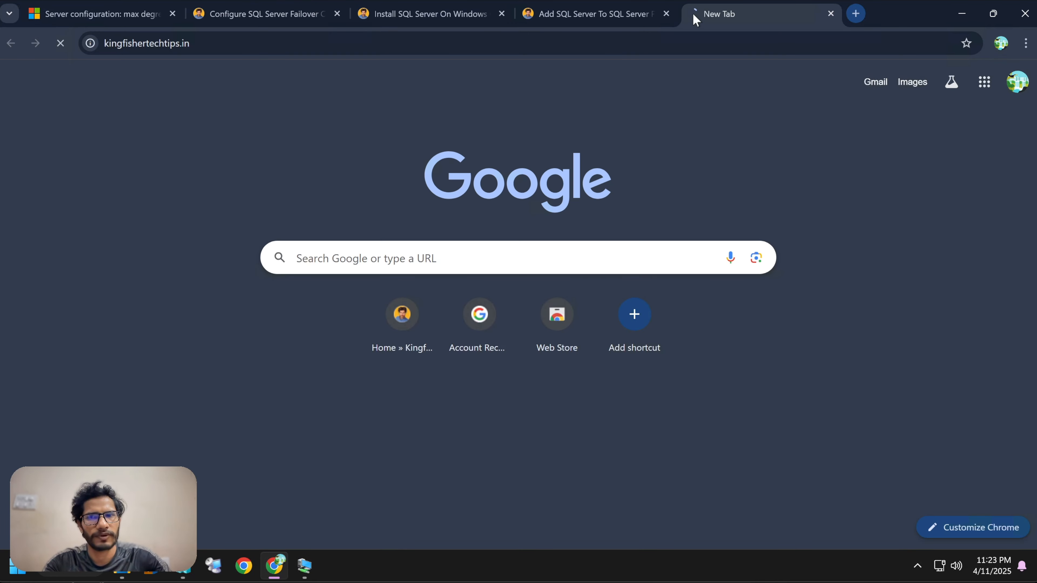
key("Return")
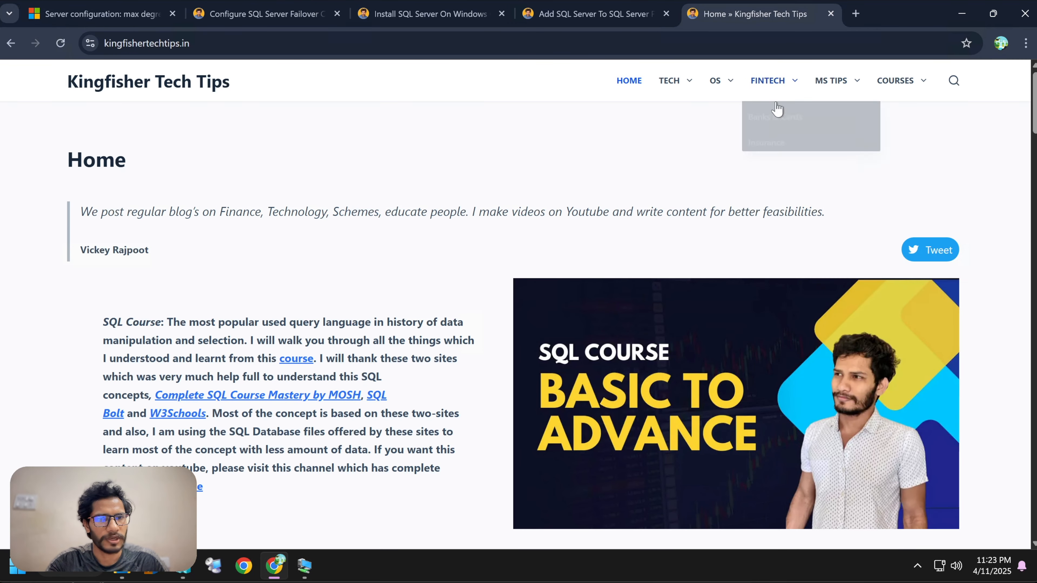
mouse_move(833, 82)
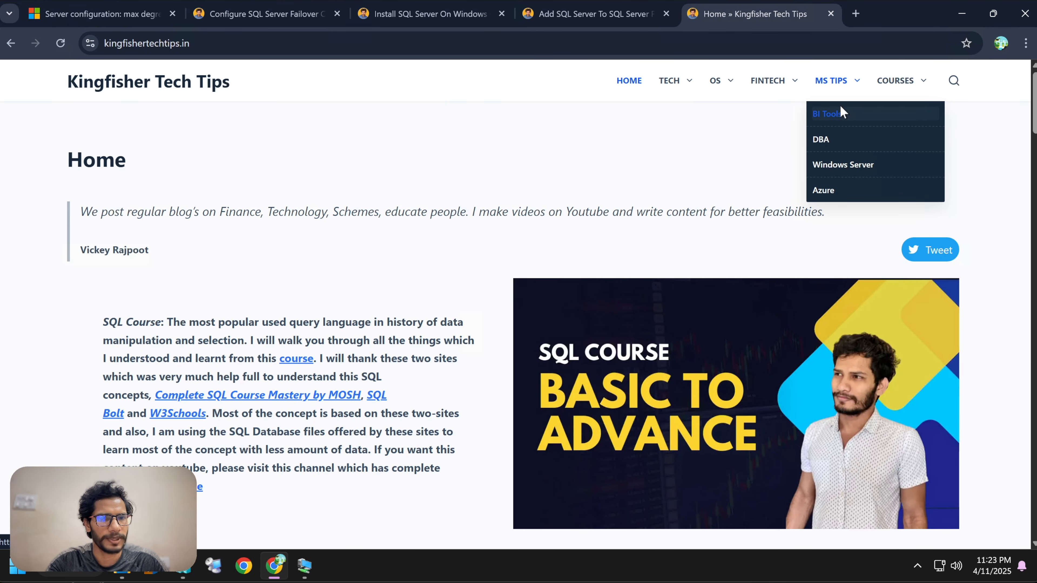
left_click(835, 114)
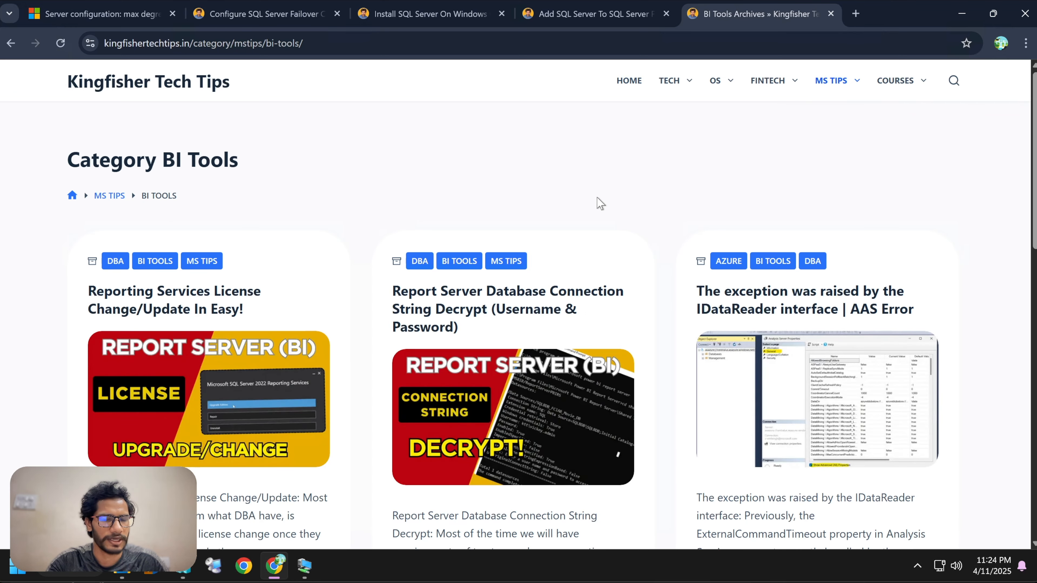
Browse the posts listed in the BI Tools category.
scroll(600, 203, "down", 3)
scroll(548, 158, "up", 2)
scroll(552, 157, "down", 7)
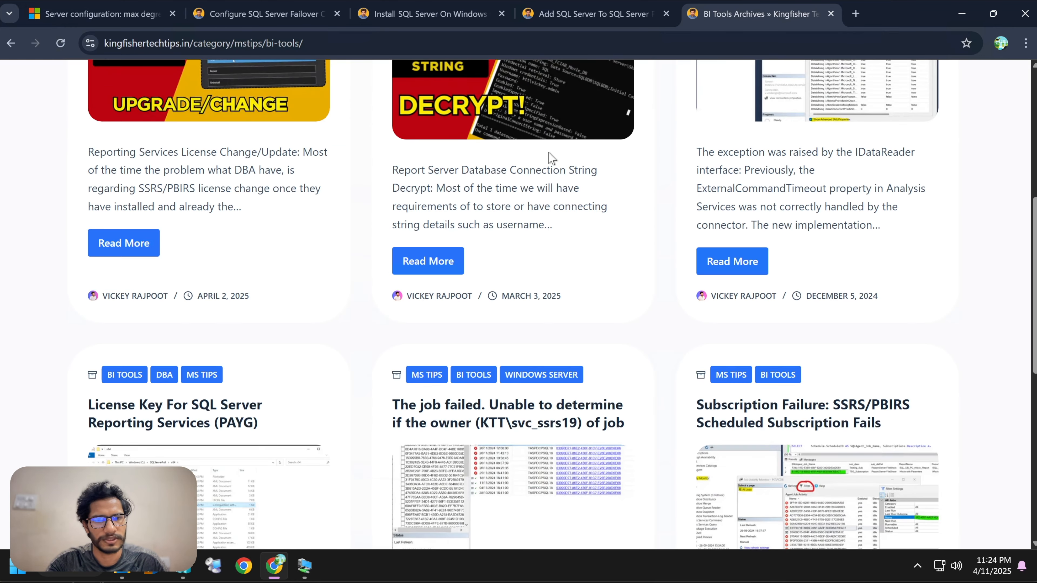
scroll(552, 157, "down", 4)
scroll(552, 157, "up", 10)
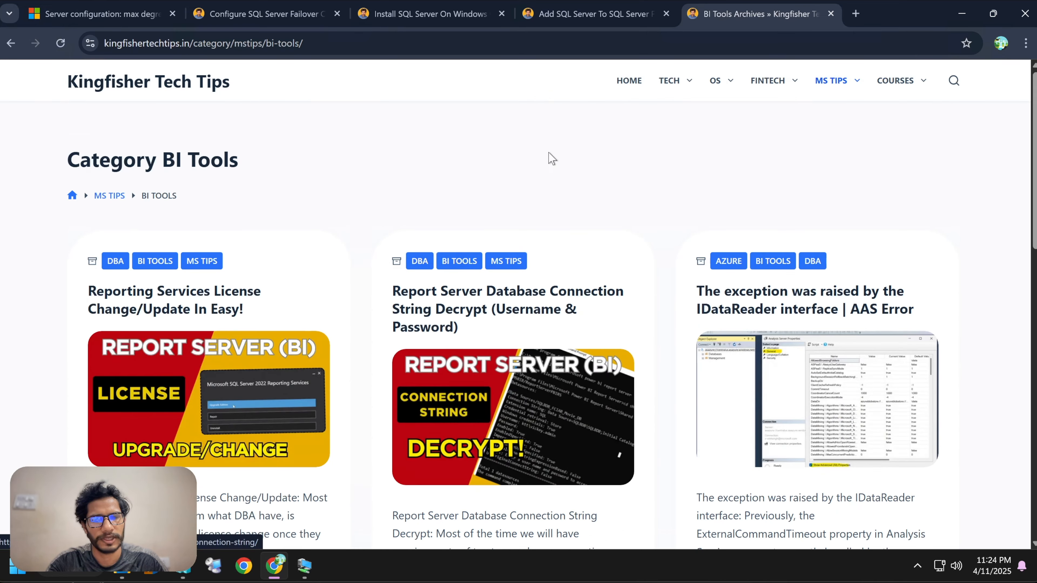